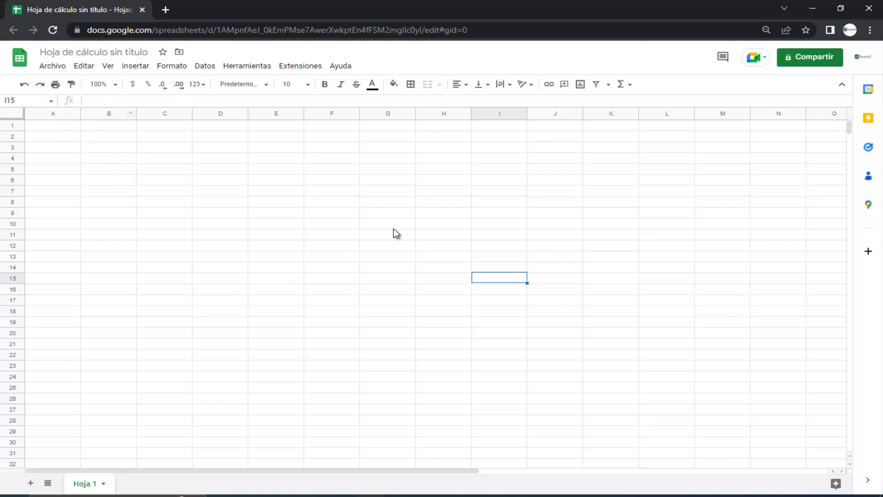
Enter 15 in E8 and F8, and the sum formula =E8+F8 in G8.
click(329, 170)
click(398, 265)
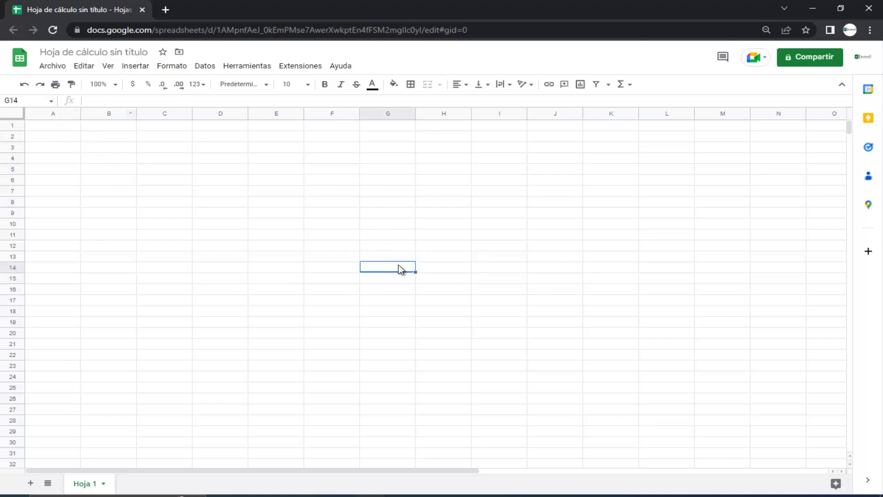
click(276, 202)
text(15)
key(Tab)
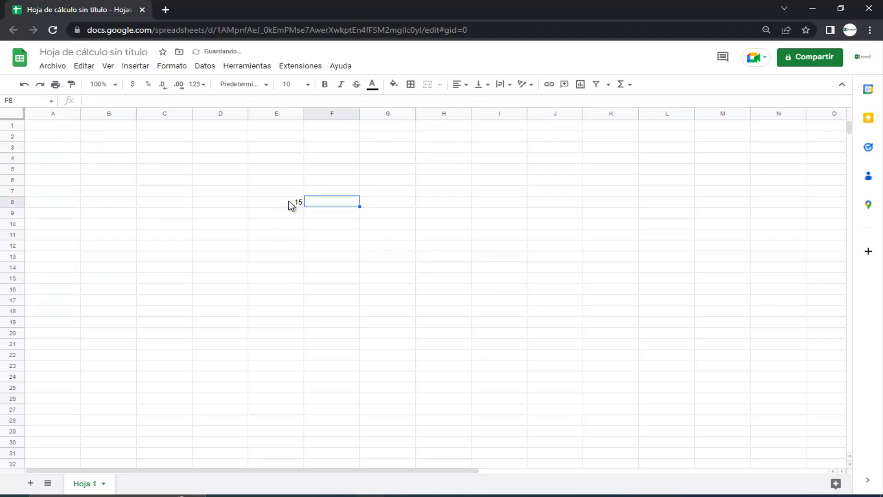
text(15)
key(Tab)
text(=)
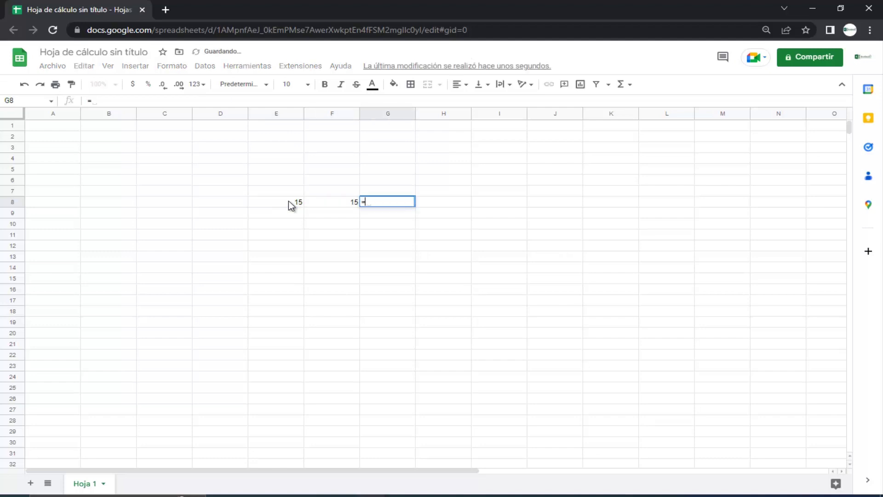
click(289, 200)
text(+)
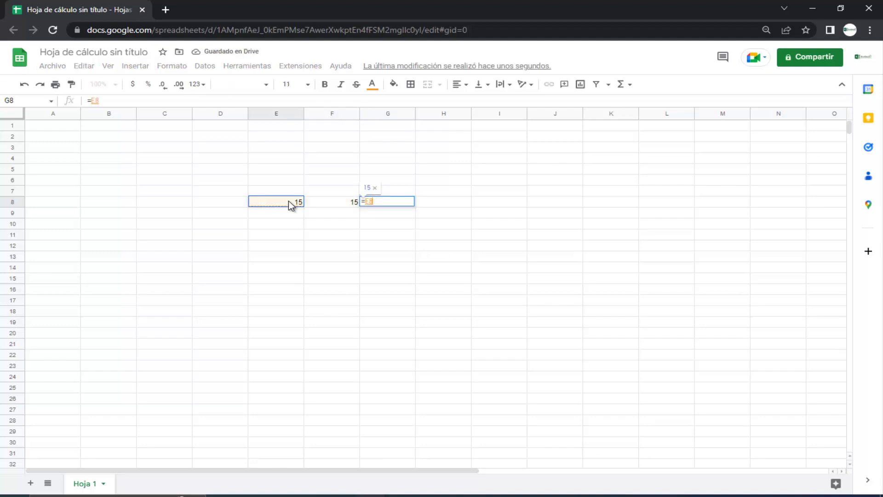
text(F8)
key(Return)
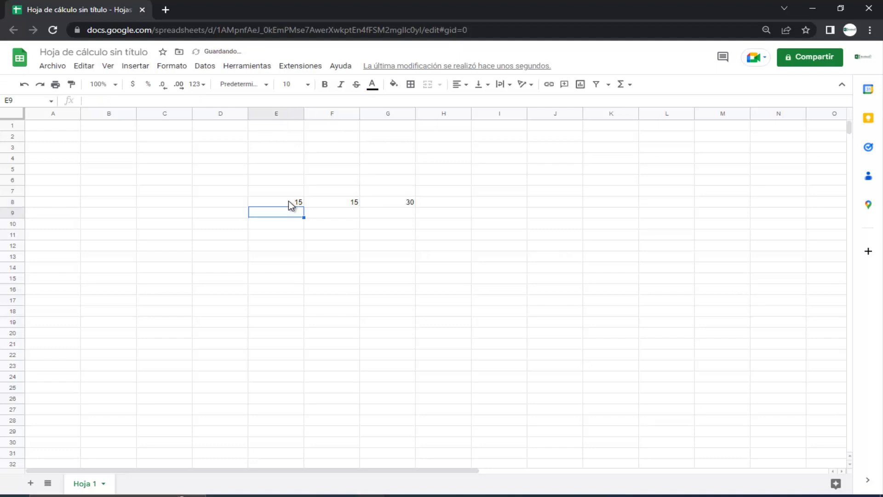
Check G8's formula, then clear the test values from G8, F8 and E8.
click(391, 199)
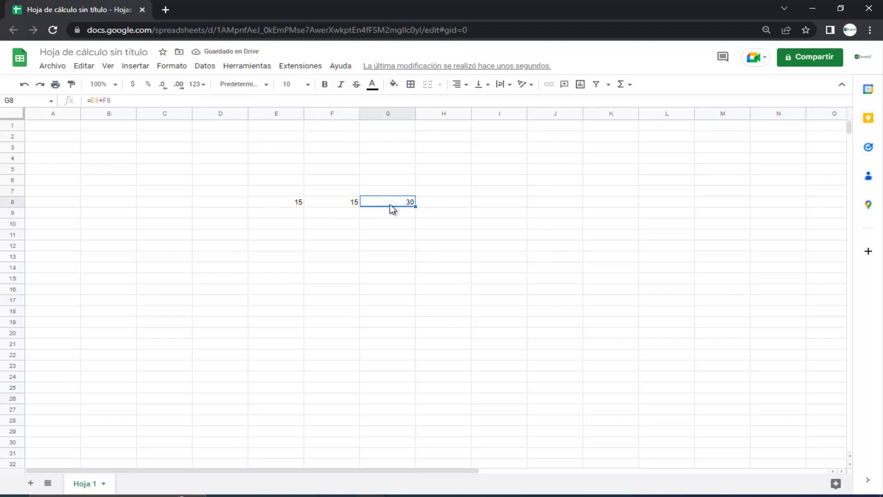
key(Delete)
key(Left)
key(Delete)
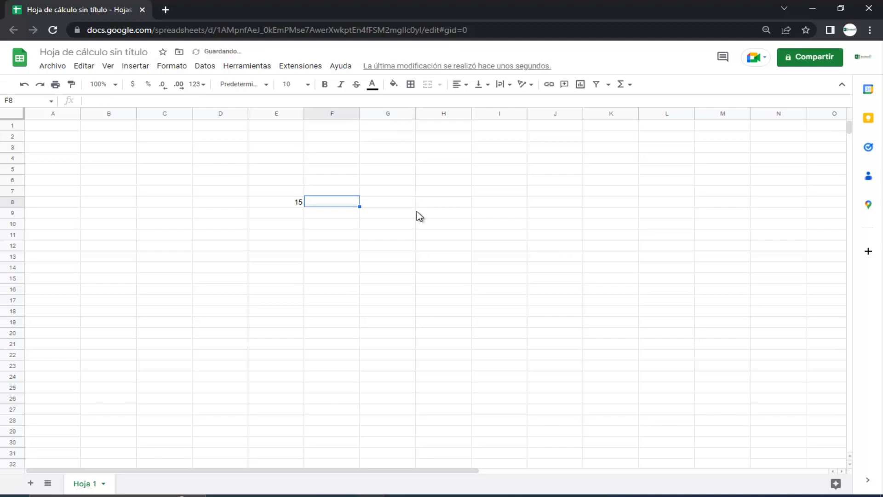
key(Left)
key(Delete)
Select cell F9 and shift the selection left and right around it.
click(323, 205)
click(340, 217)
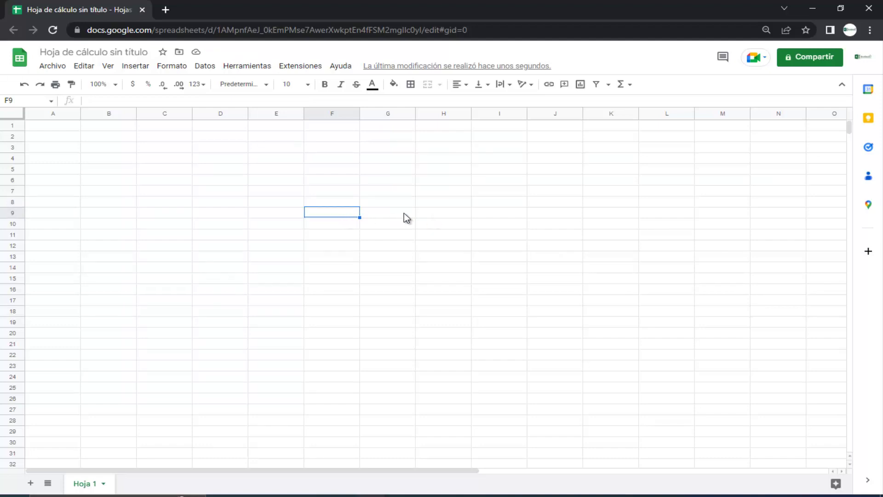
key(Right)
key(Left)
key(Left)
key(Left)
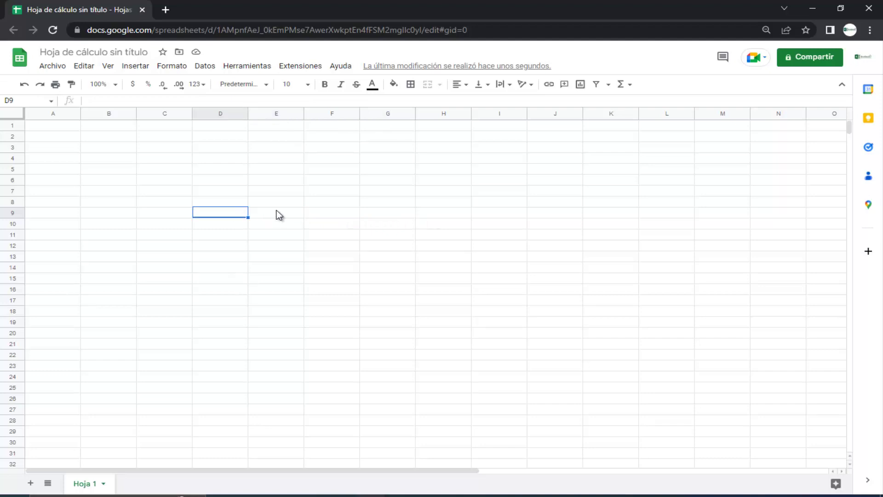
key(Right)
key(Right)
key(Left)
key(Right)
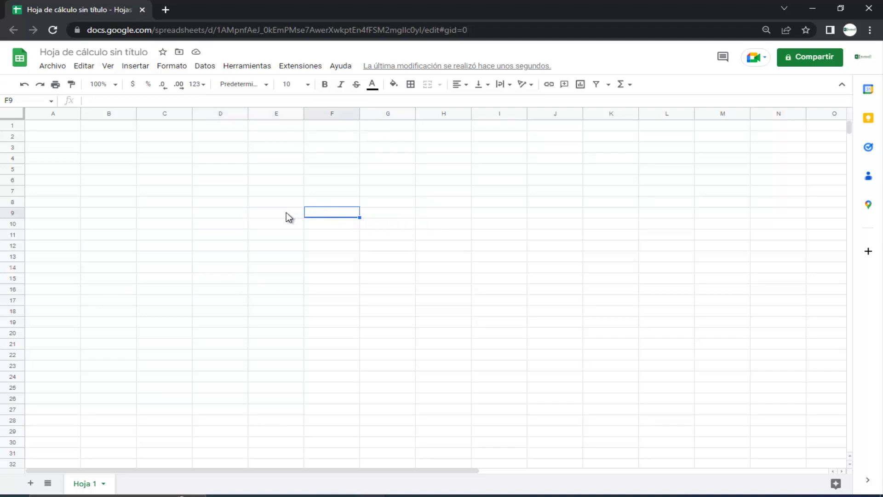
key(Left)
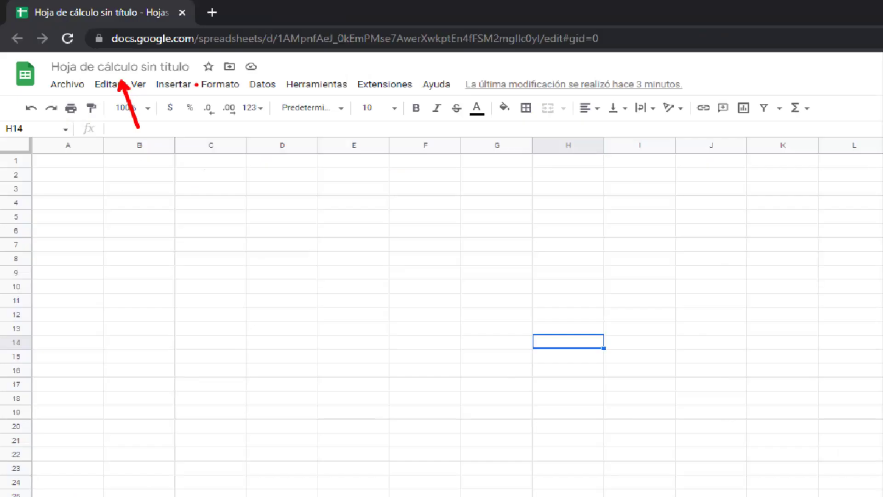
Retitle 'Hoja de cálculo sin título' as 'Ejemplo de GAS'.
click(94, 52)
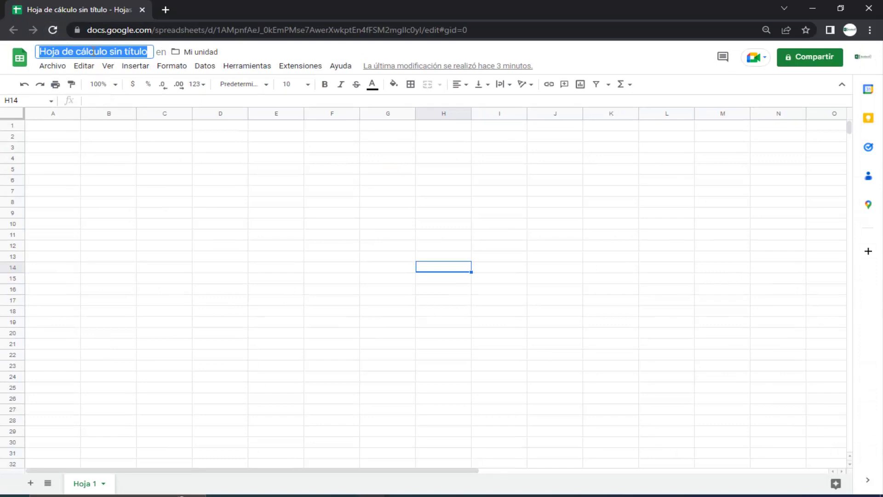
text(Ejempl)
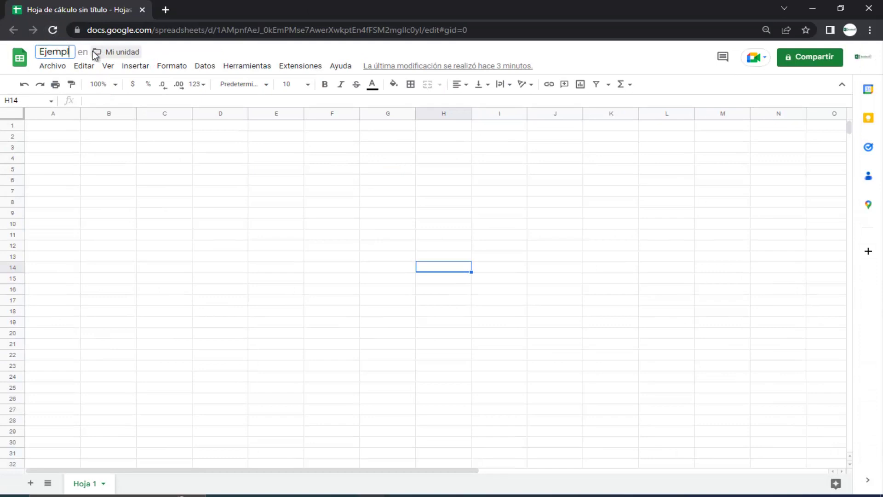
text(o de )
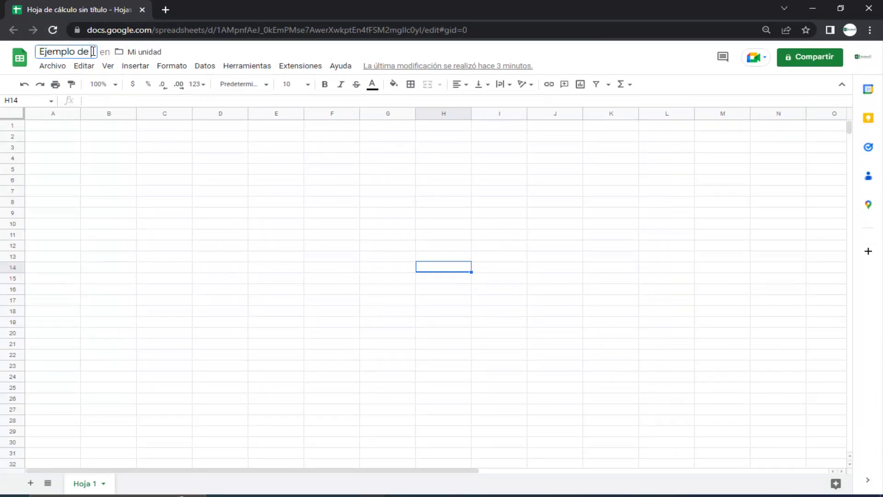
text(Google App)
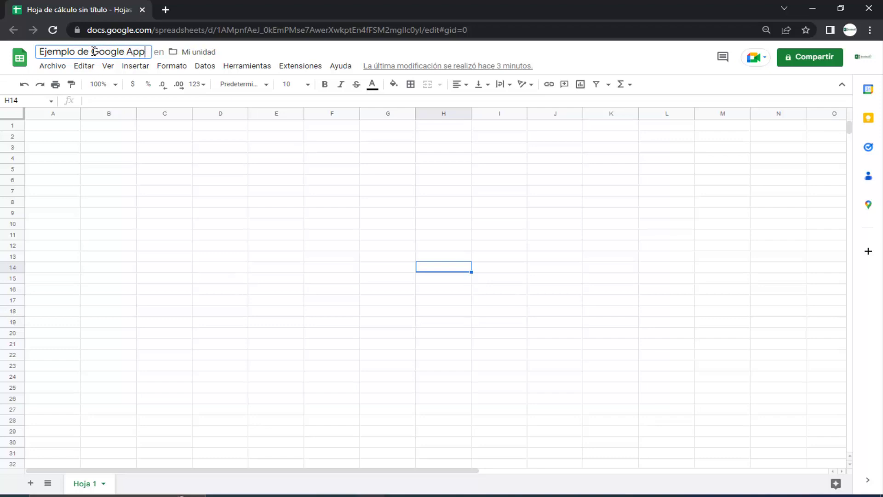
text(s Scrip)
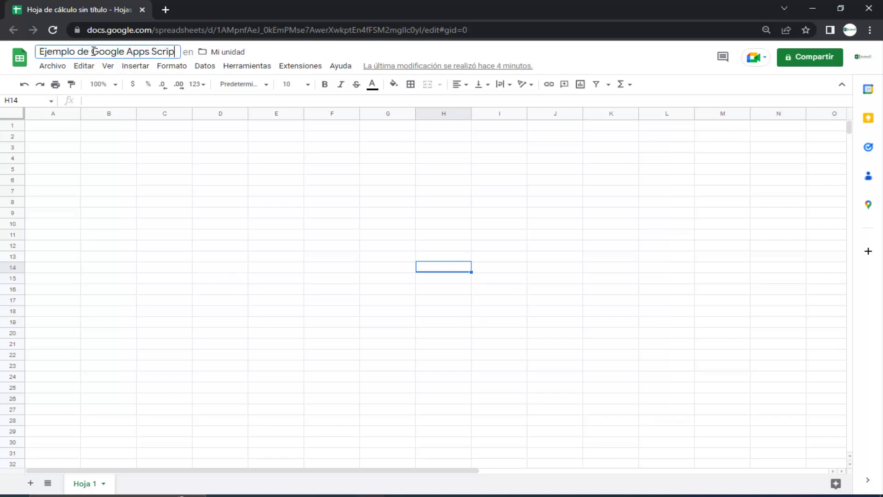
text(t)
key(BackSpace)
key(BackSpace)
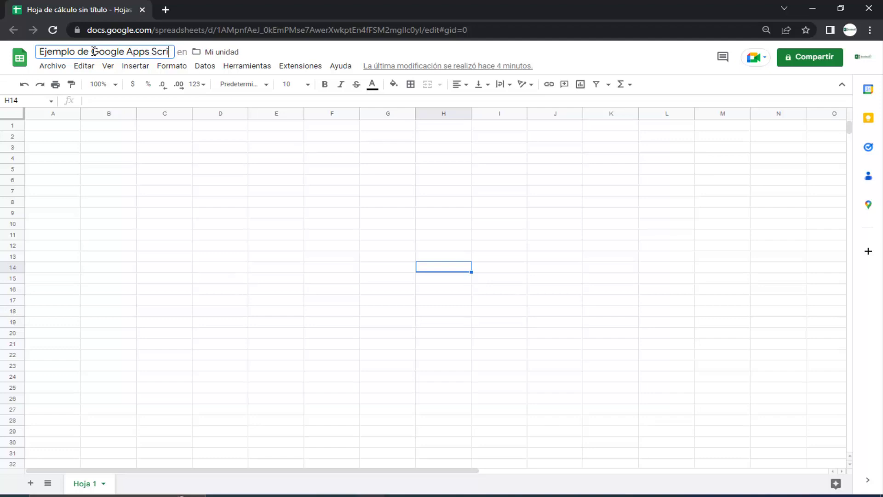
key(BackSpace)
key(BackSpace)
key(BackSpace)
key(BackSpace)
key(BackSpace)
key(BackSpace)
key(BackSpace)
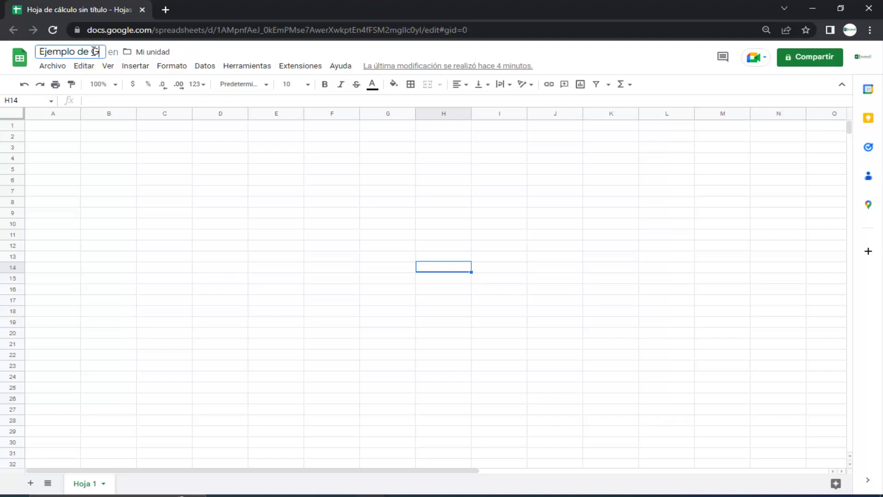
text(AS)
key(Return)
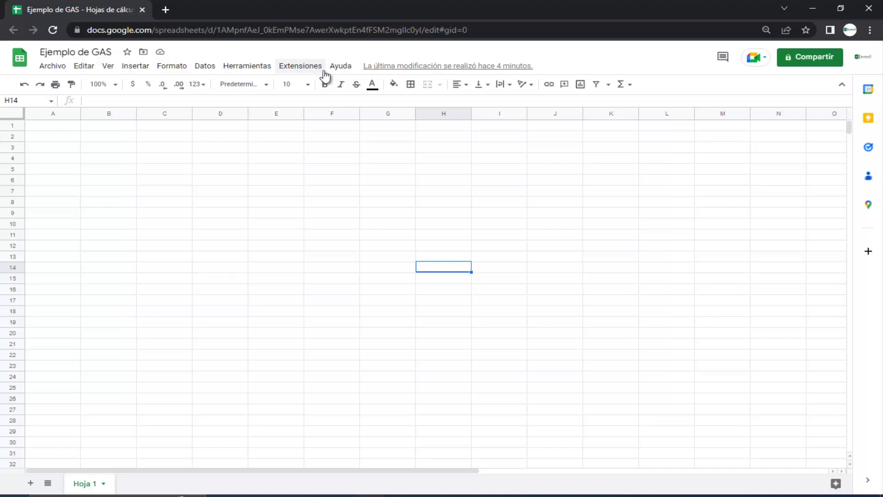
Create a bound script project from the Extensiones > Apps Script menu.
click(300, 70)
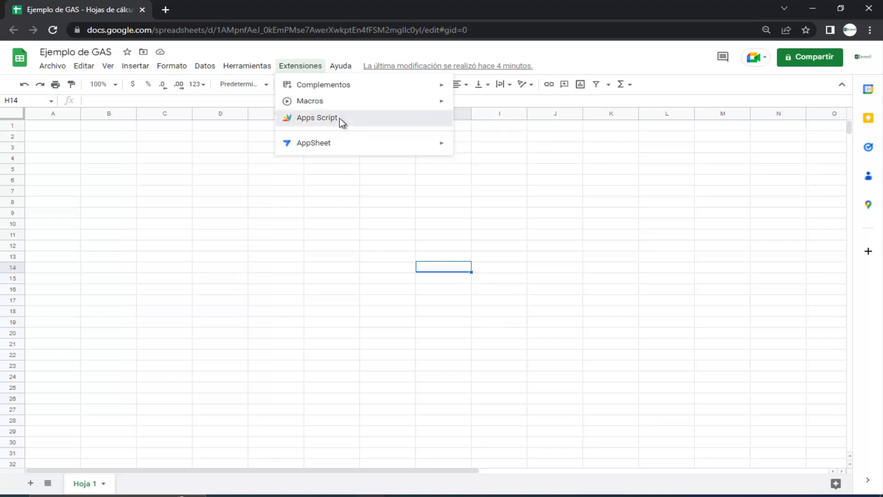
click(340, 118)
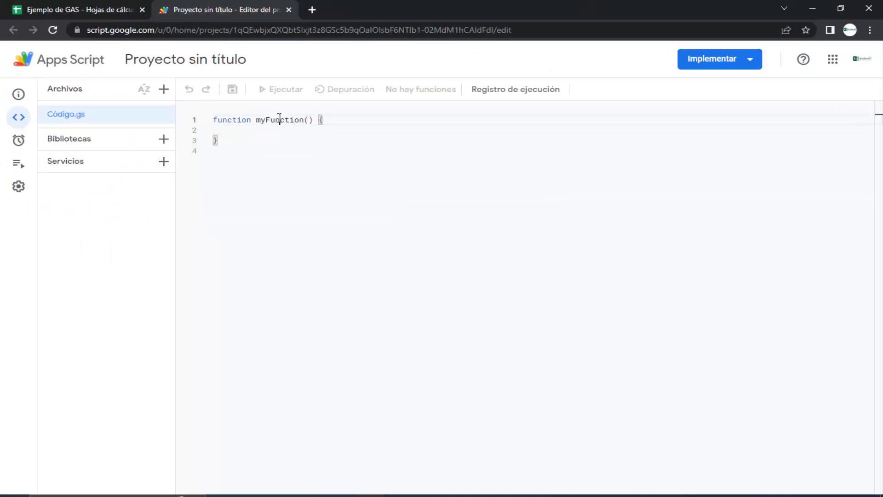
Move myFunction's opening brace onto line 2, leaving an empty body beneath it.
double_click(279, 120)
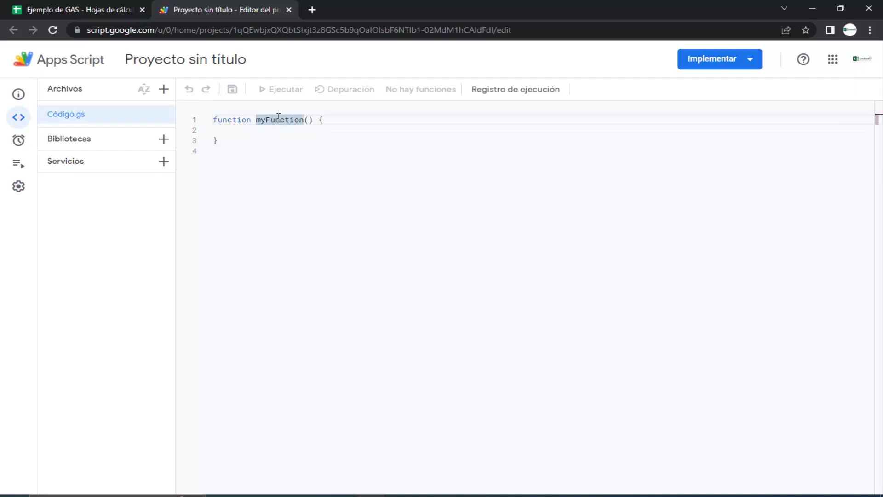
click(302, 129)
key(Return)
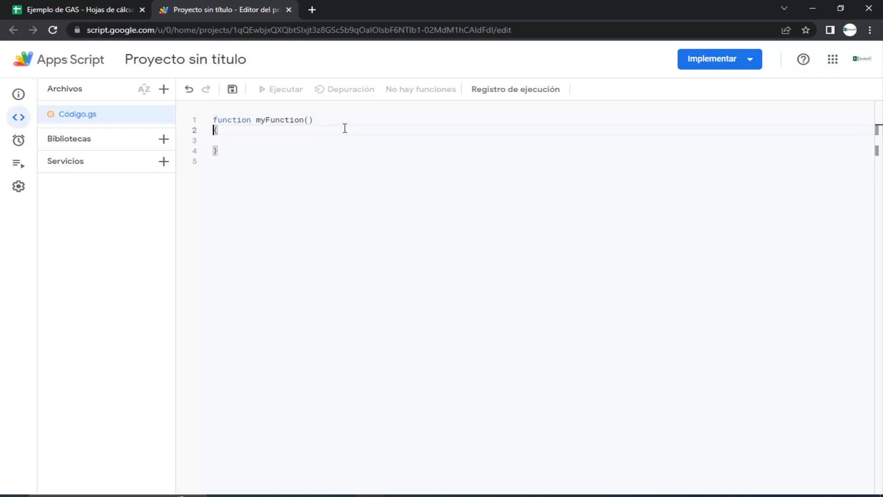
key(Down)
click(278, 122)
Rename the function myFunction to Funcion_UDF.
double_click(288, 125)
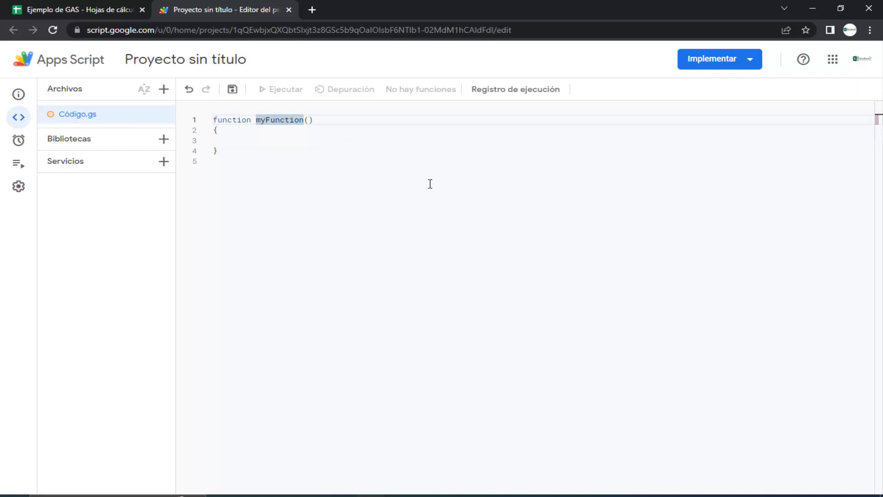
key(Left)
key(Right)
key(Right)
key(Right)
key(Delete)
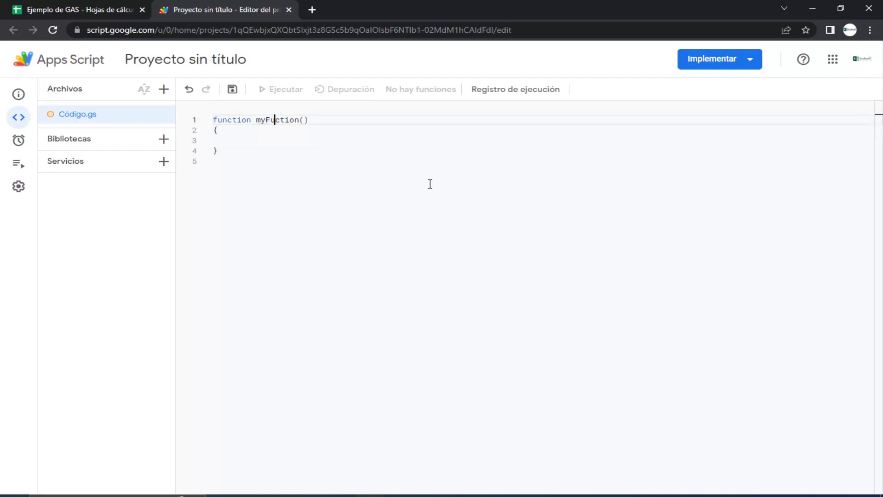
key(Delete)
key(Delete)
key(Delete)
key(Delete)
key(Delete)
key(BackSpace)
key(BackSpace)
key(BackSpace)
key(BackSpace)
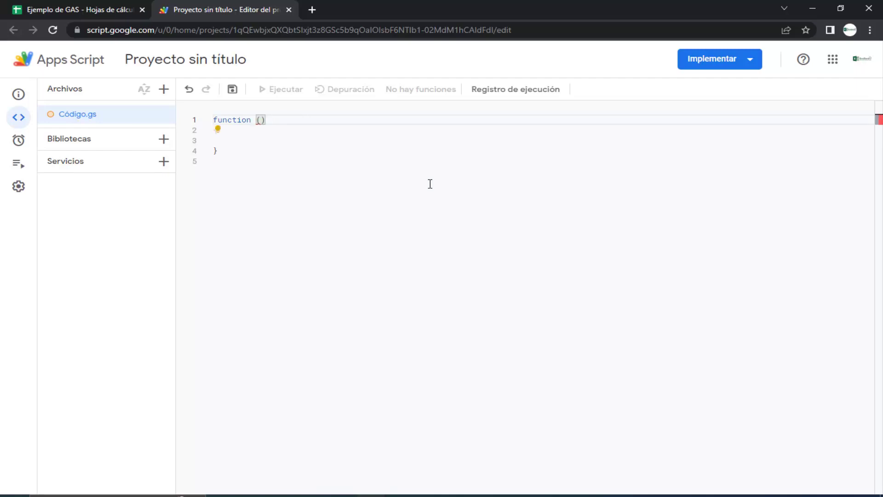
text(Funcion)
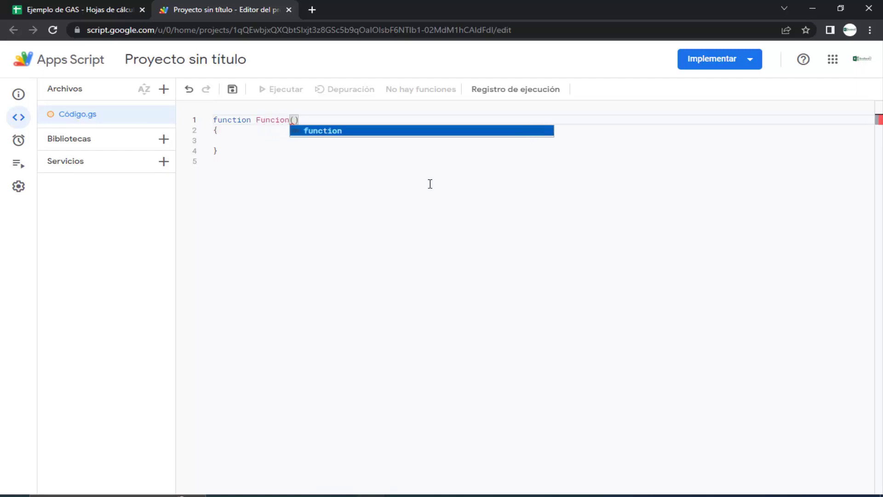
text(_)
text(U)
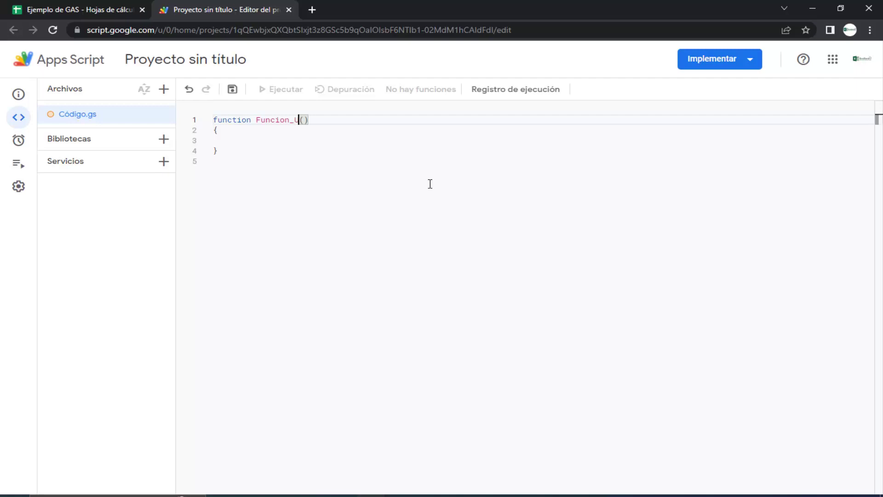
text(DF)
Add Browser.msgBox('Hola Mundo....!'); inside the function body.
key(Down)
key(Down)
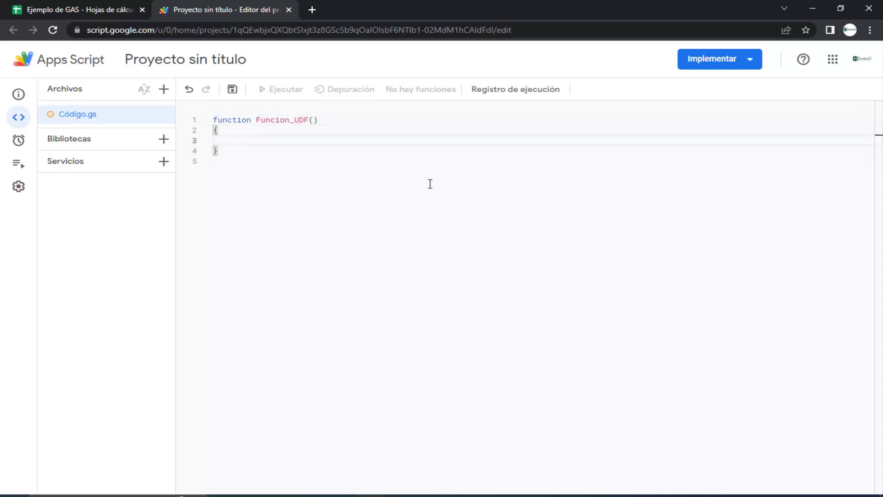
text(bro)
key(Return)
text(Browser.)
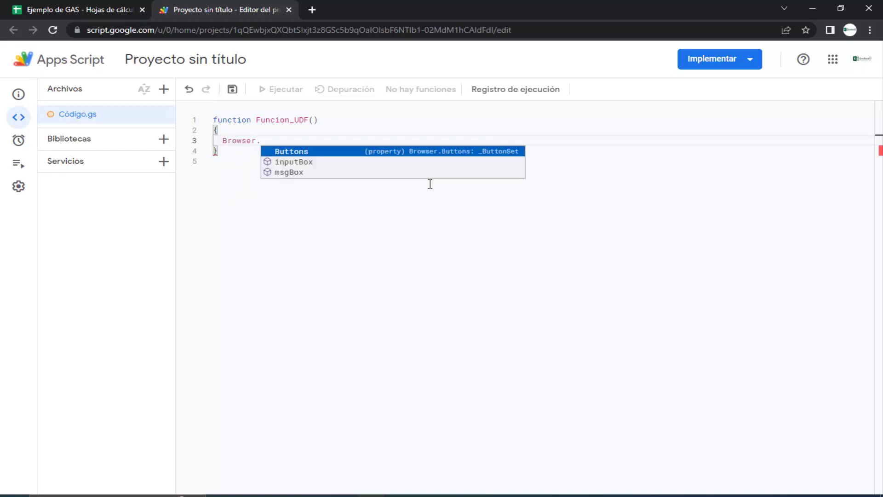
key(Down)
key(Down)
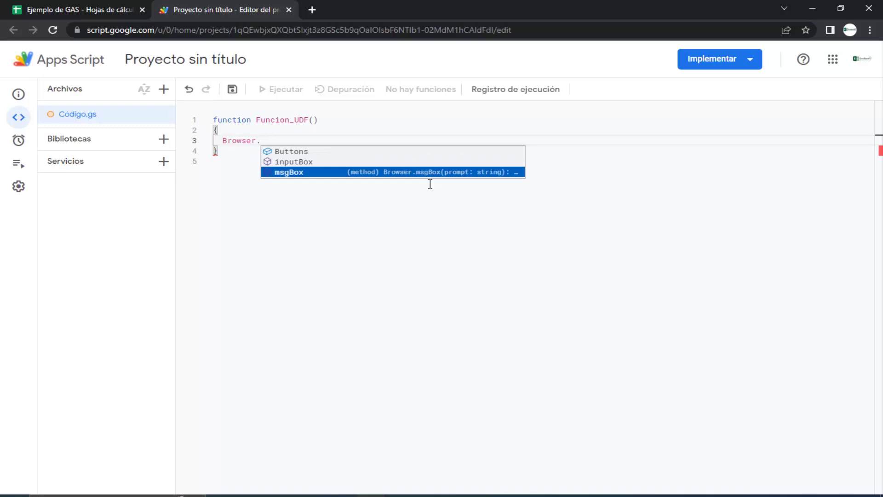
key(Return)
text(()
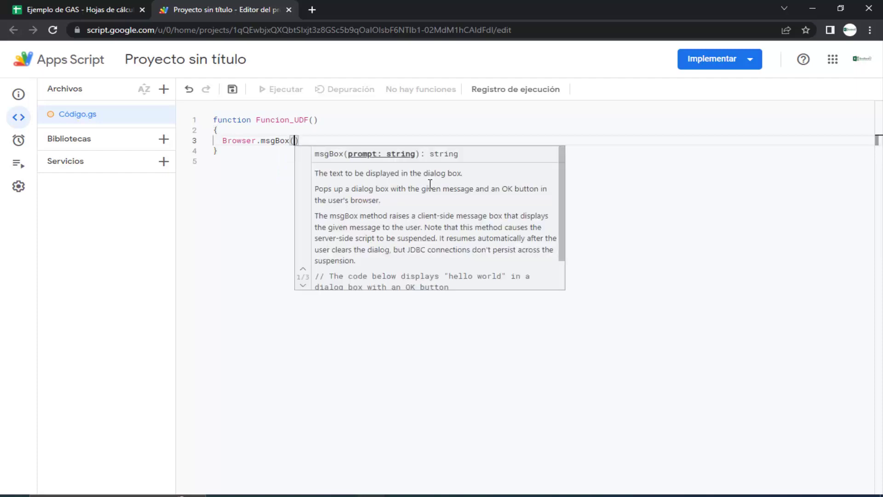
text(')
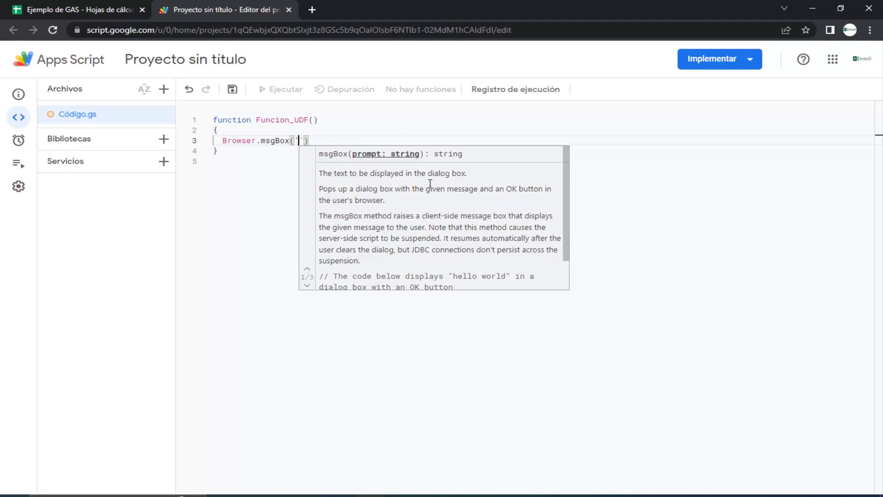
text(Hola )
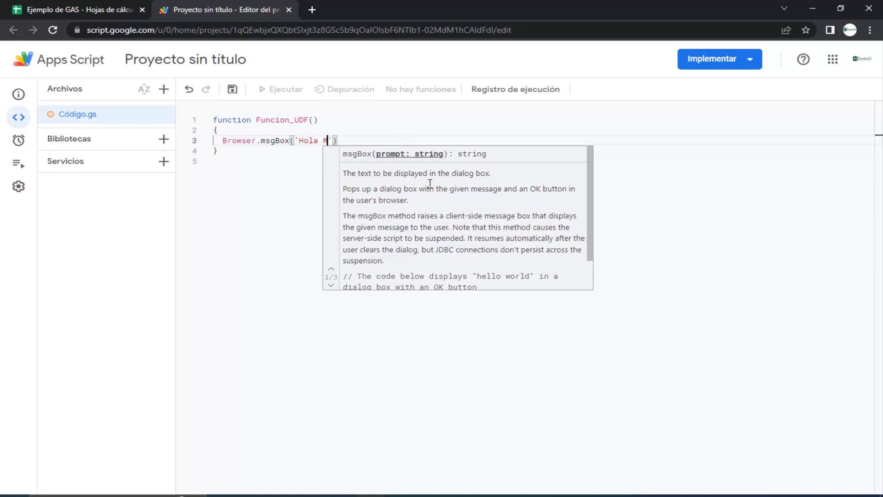
text(Mundo.)
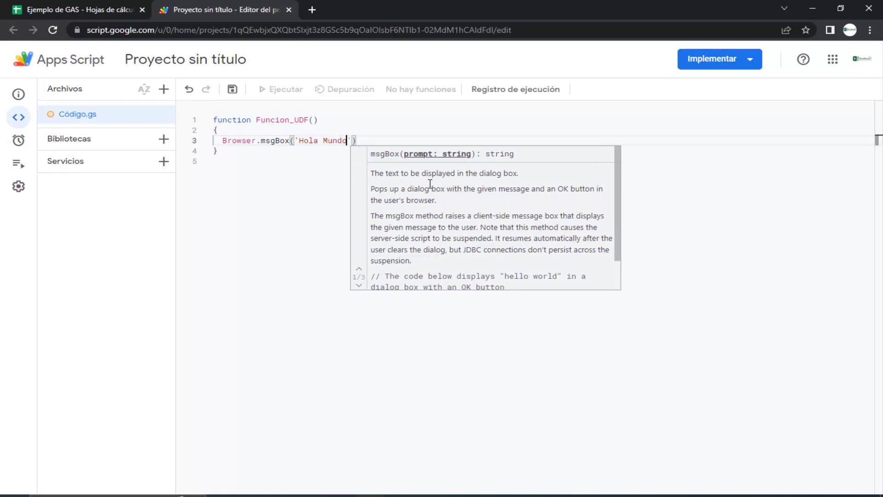
text(...)
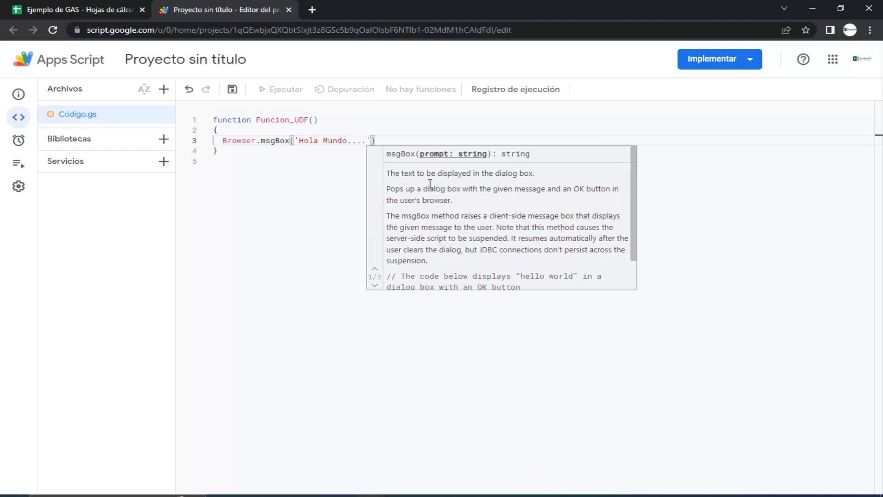
text(!');)
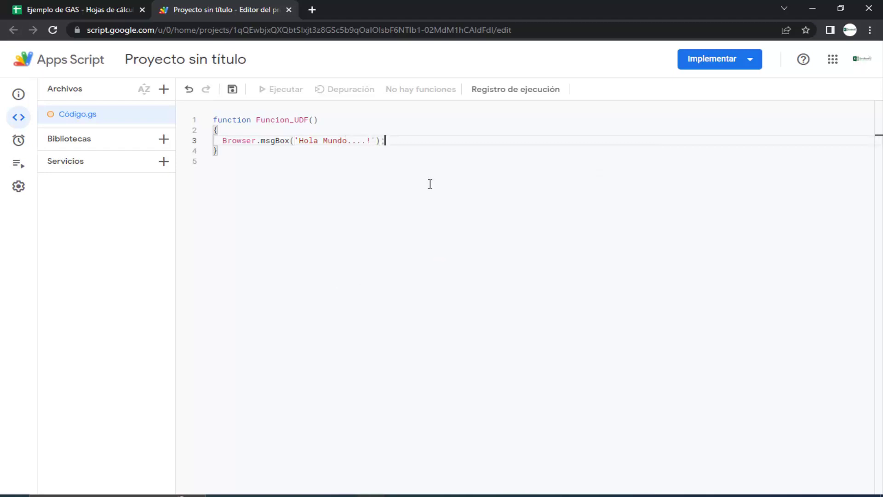
Save the project and run Funcion_UDF, glancing at the Ejemplo de GAS spreadsheet.
click(430, 184)
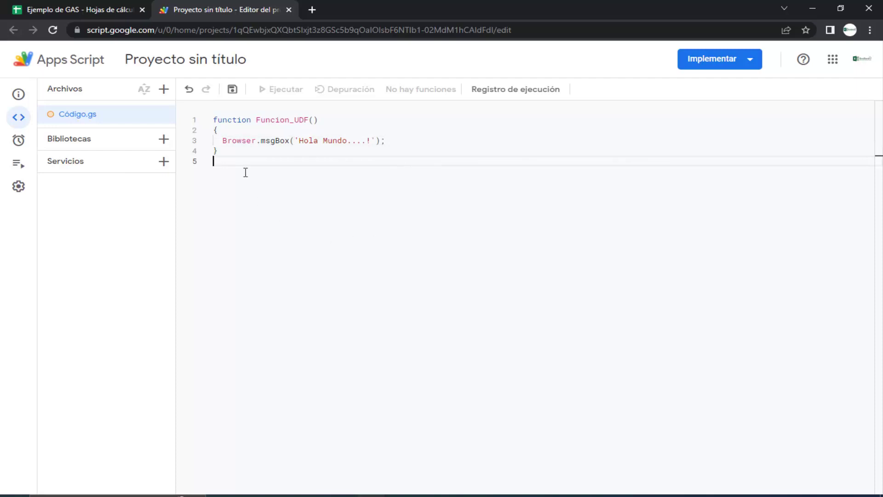
click(233, 91)
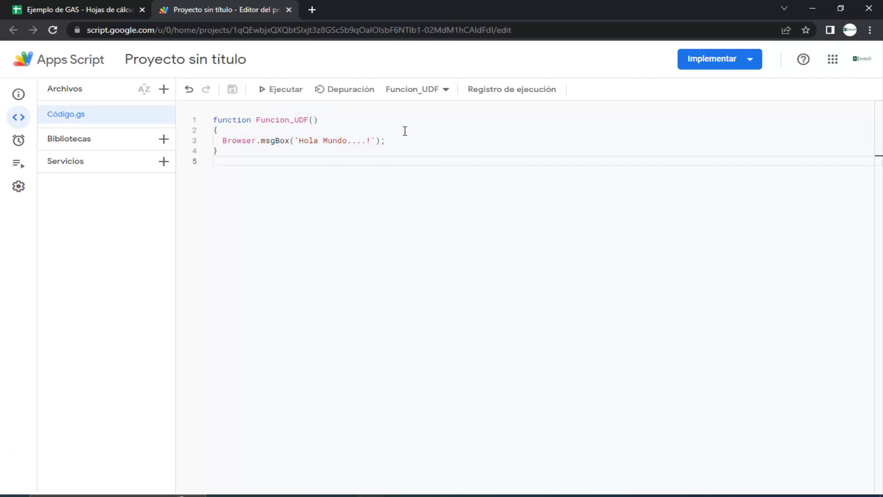
click(282, 93)
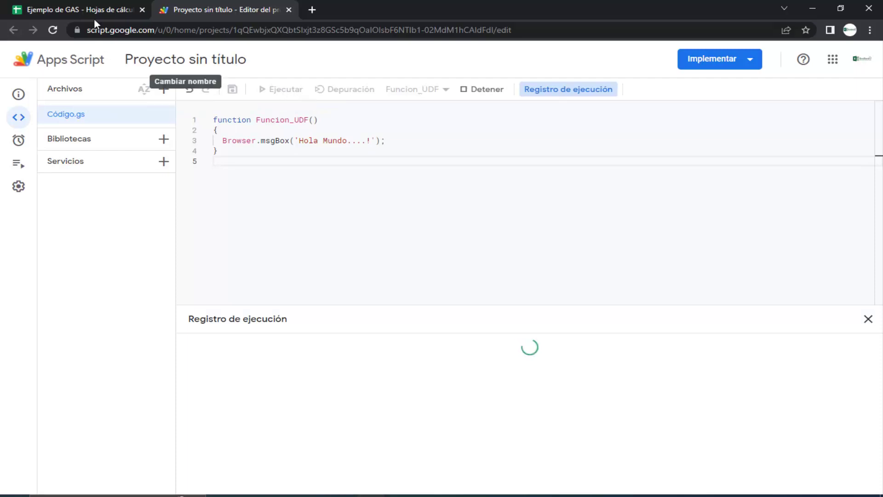
click(82, 6)
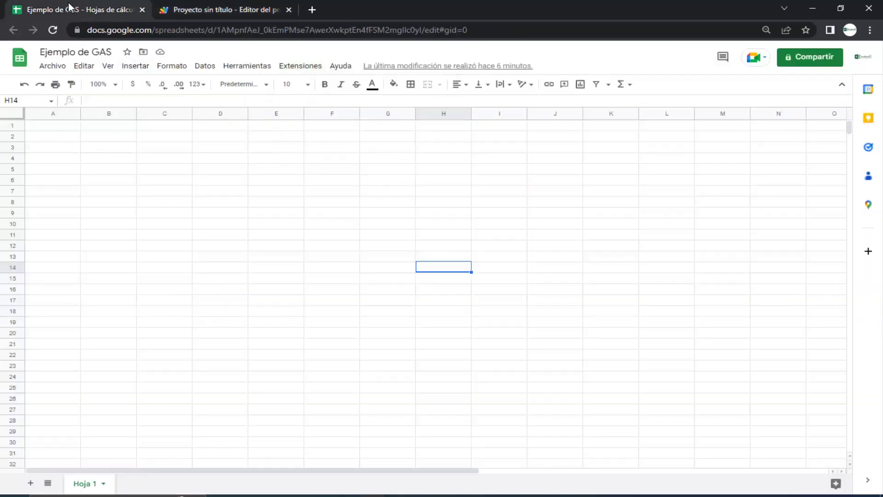
click(195, 7)
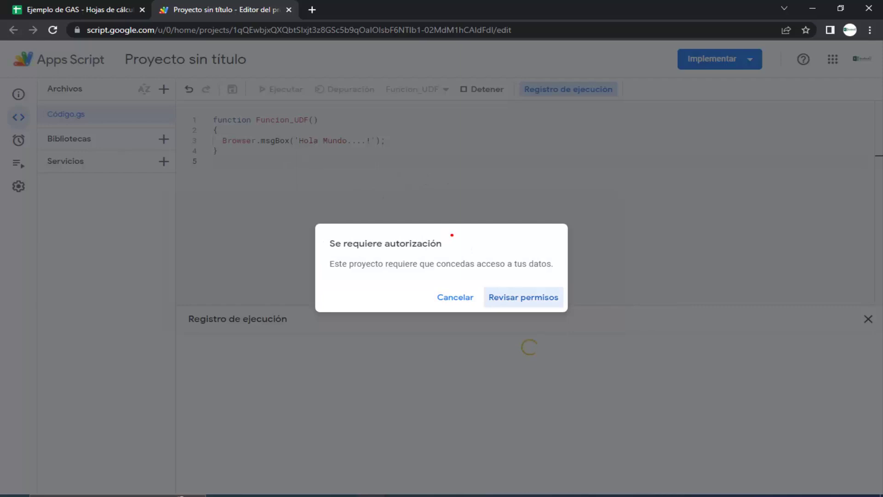
Authorize Proyecto sin título through Revisar permisos, Configuración avanzada, and Permitir.
mouse_move(308, 222)
mouse_down()
mouse_move(582, 324)
mouse_move(559, 371)
mouse_up()
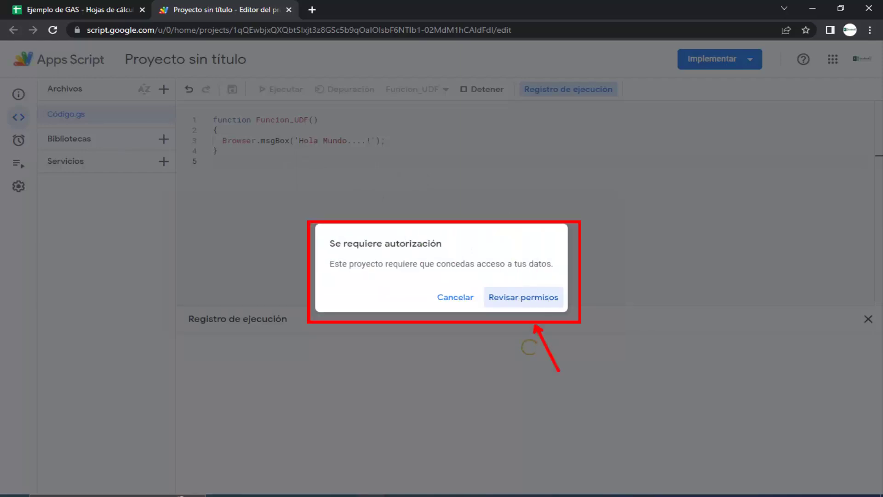
key(Escape)
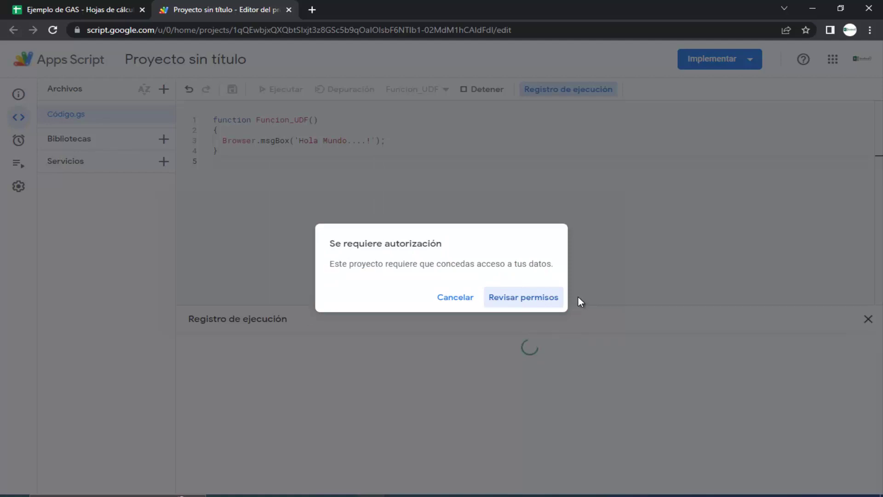
click(532, 302)
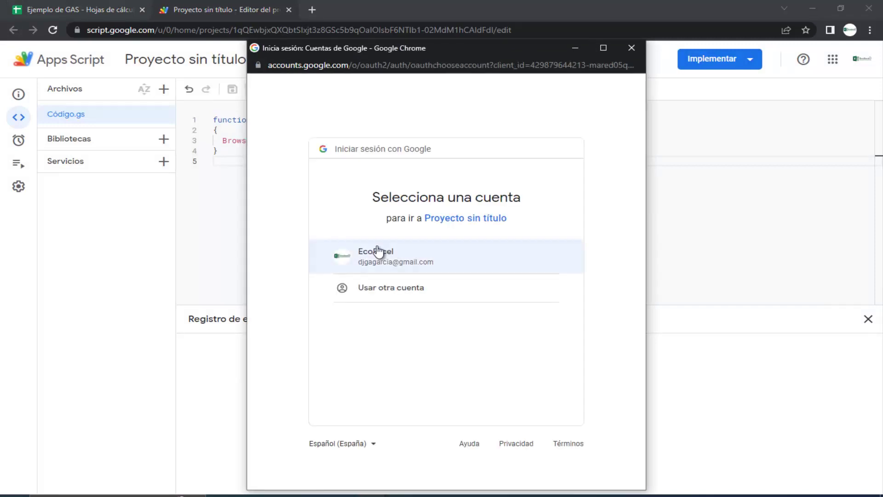
click(401, 250)
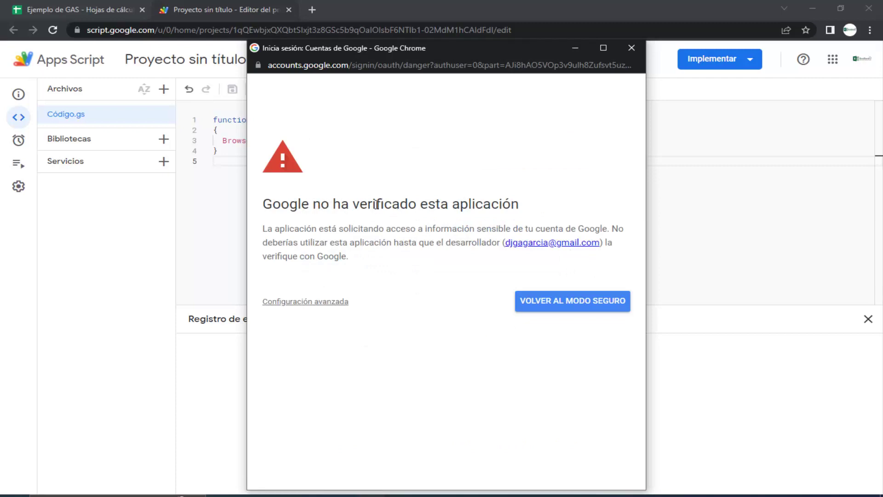
click(346, 302)
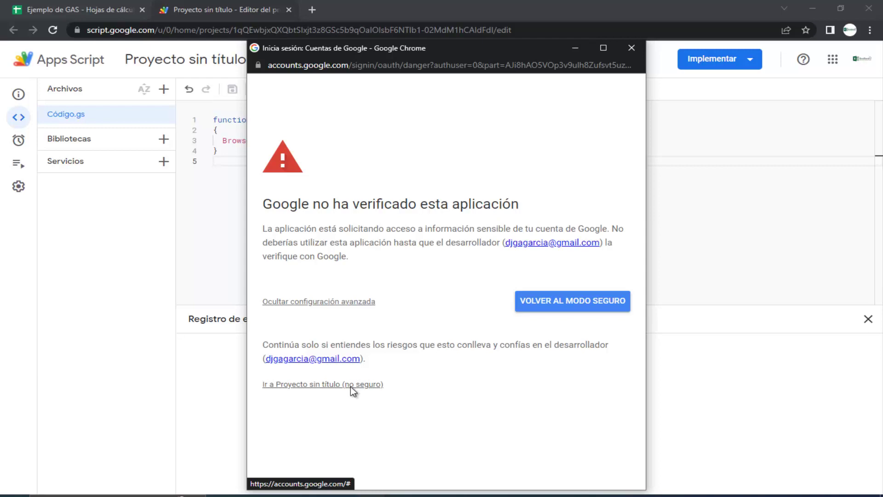
click(351, 386)
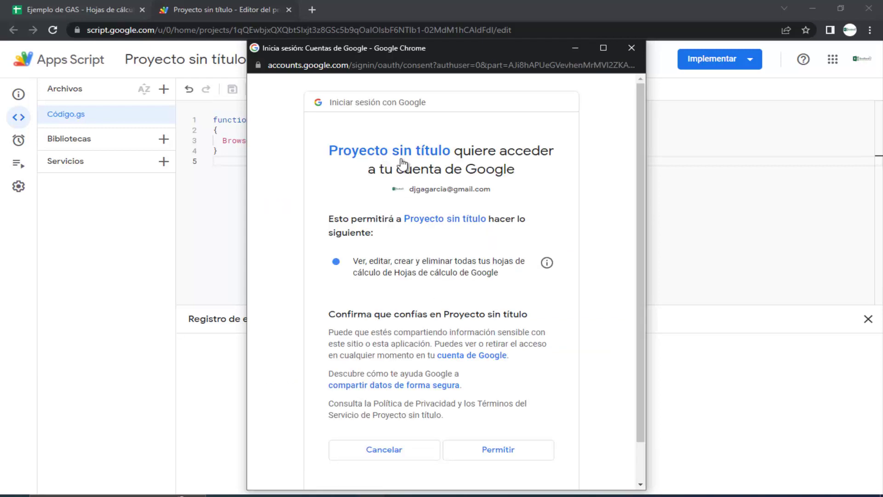
scroll(494, 252, down, 1)
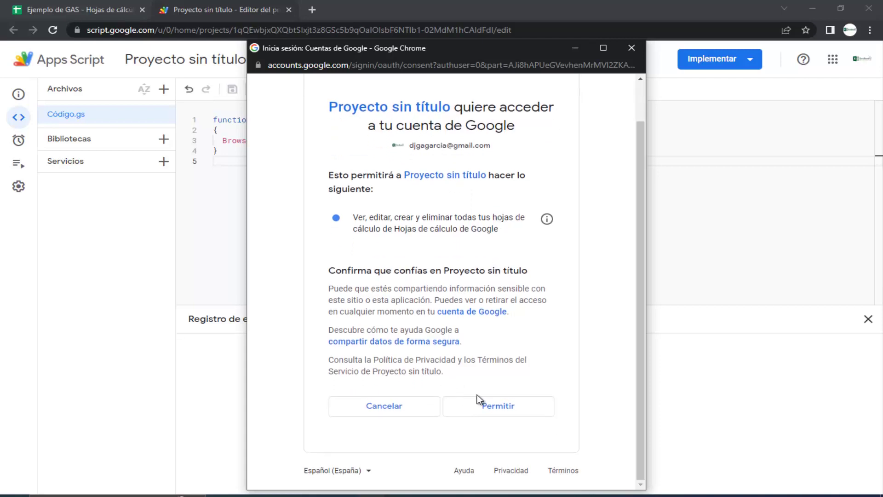
click(512, 410)
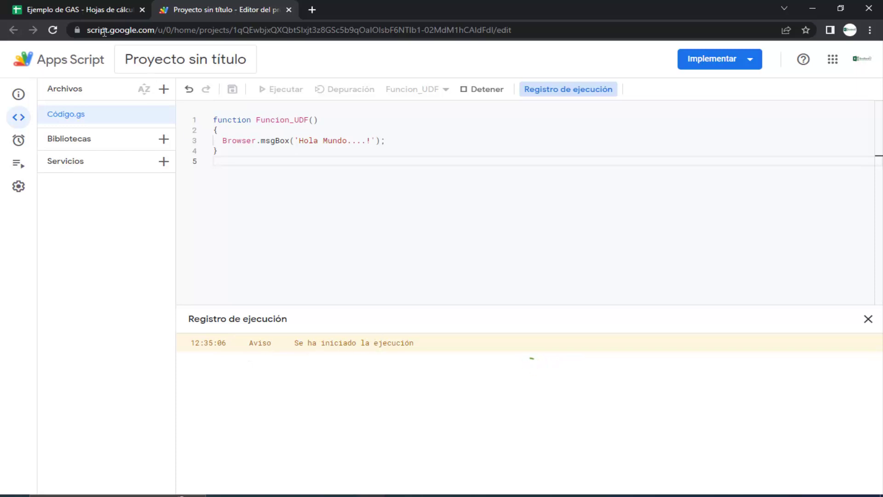
Dismiss the Hola Mundo....! message in the spreadsheet and check the execution log.
click(73, 6)
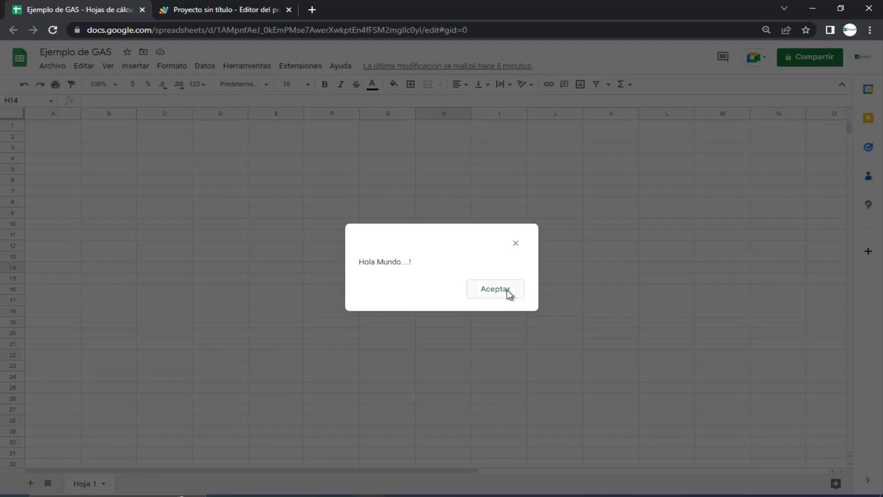
click(508, 294)
click(220, 5)
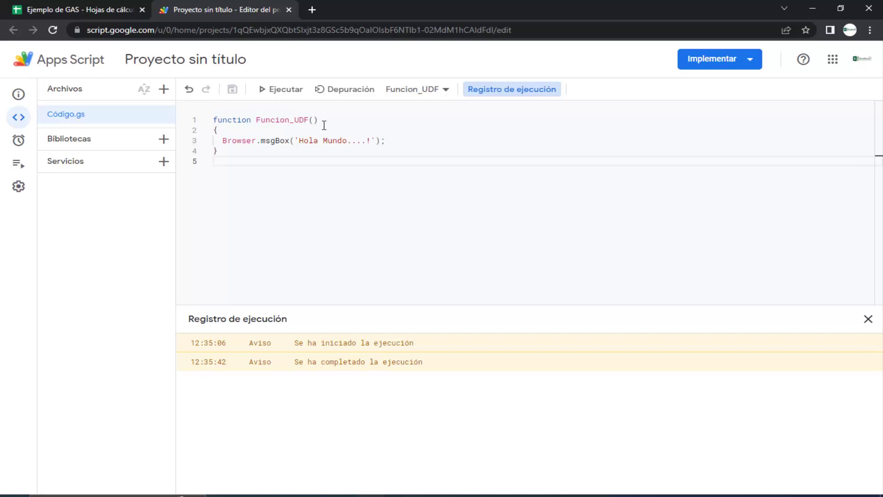
click(80, 9)
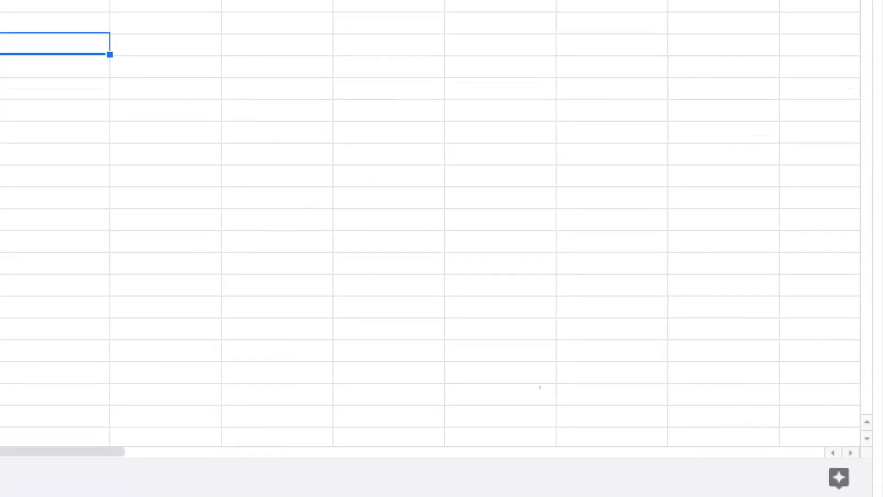
drag(450, 318, 706, 472)
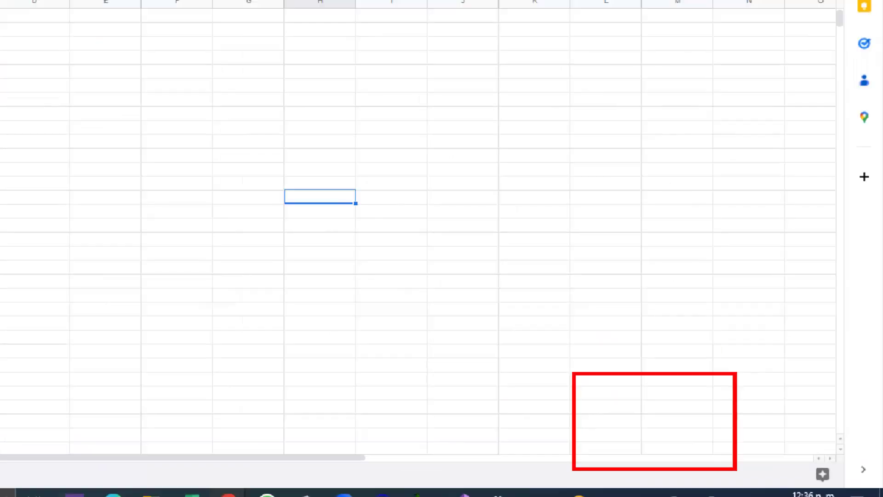
click(208, 9)
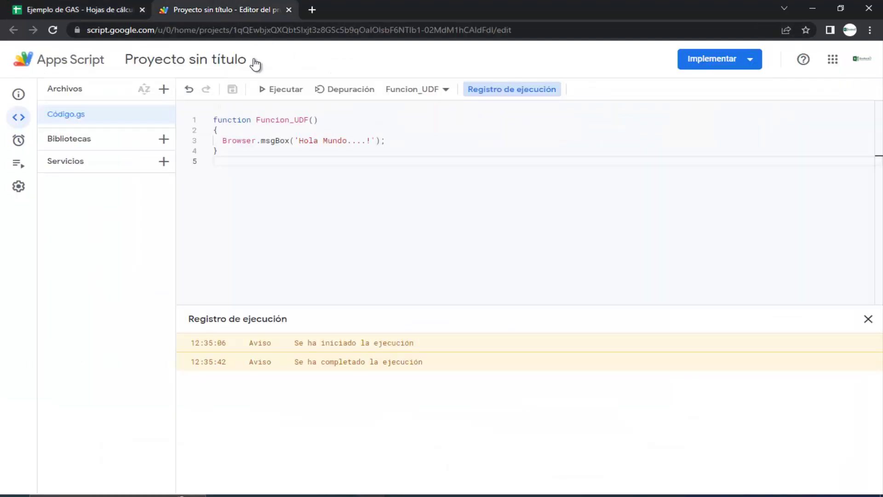
Replace the msgBox line with var sh=SpreadsheetApp.getUi();.
drag(222, 140, 397, 139)
key(BackSpace)
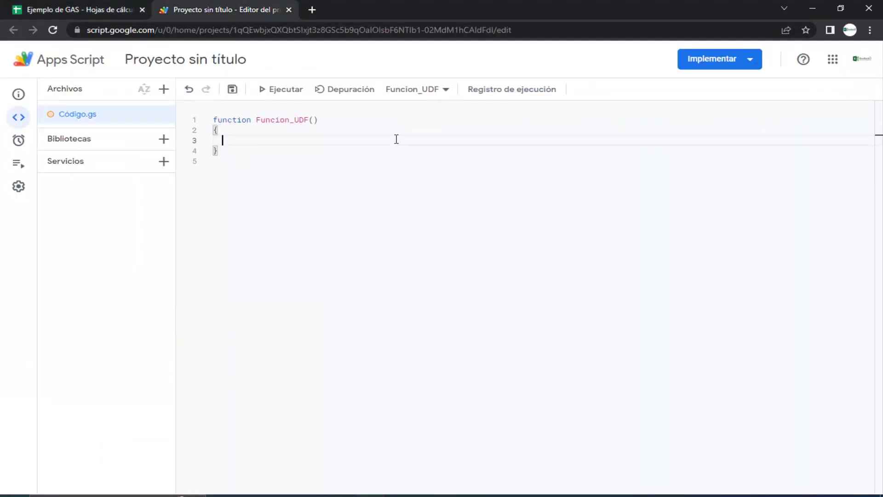
key(Return)
key(Return)
key(Up)
text(var)
text( sh)
text(=s)
text(pr)
key(Return)
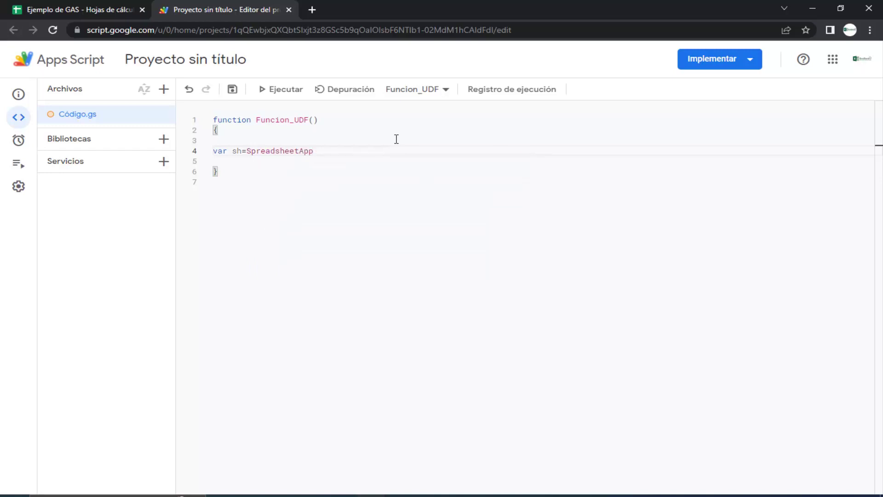
text(.ge)
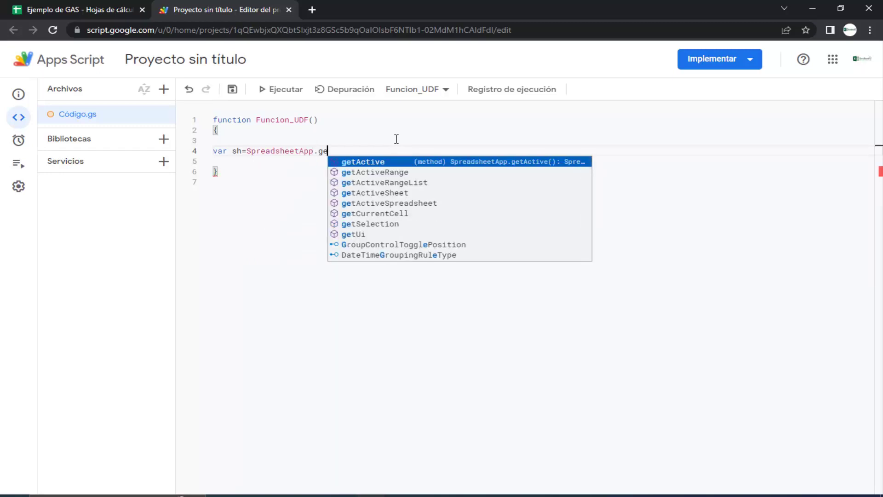
key(Down)
key(Down)
key(Down)
key(Down)
key(Down)
key(Down)
key(Down)
key(Return)
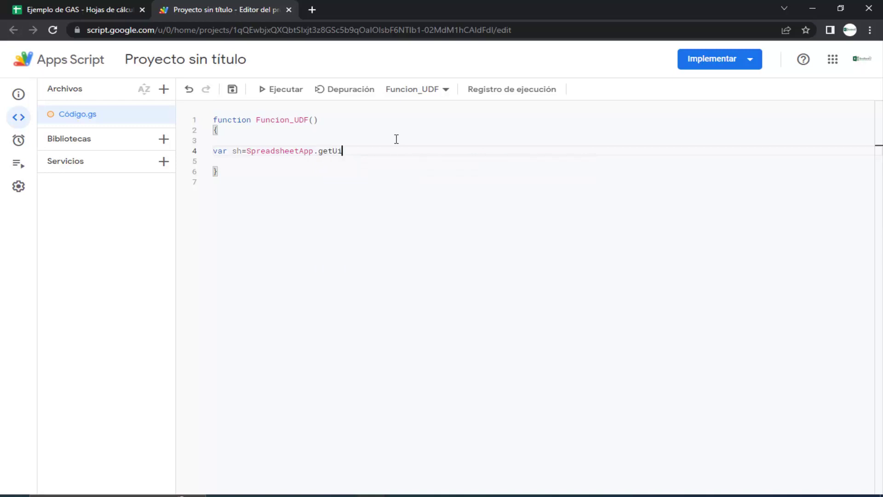
text(()
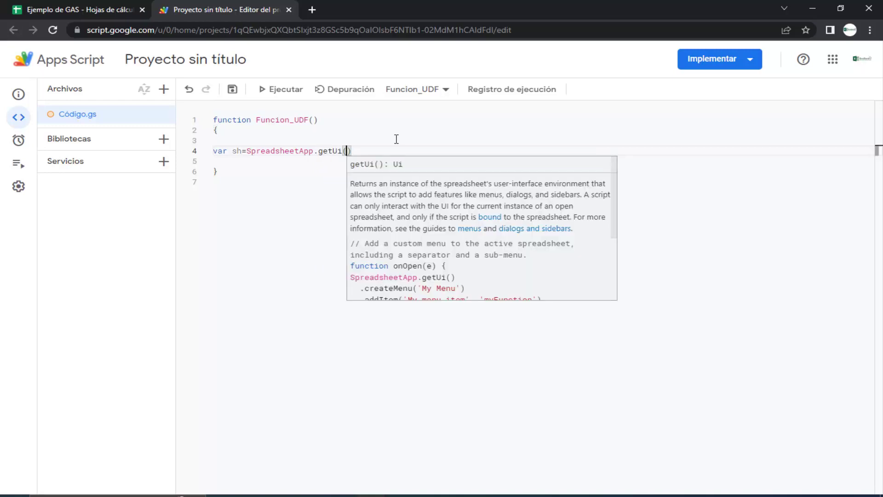
text();)
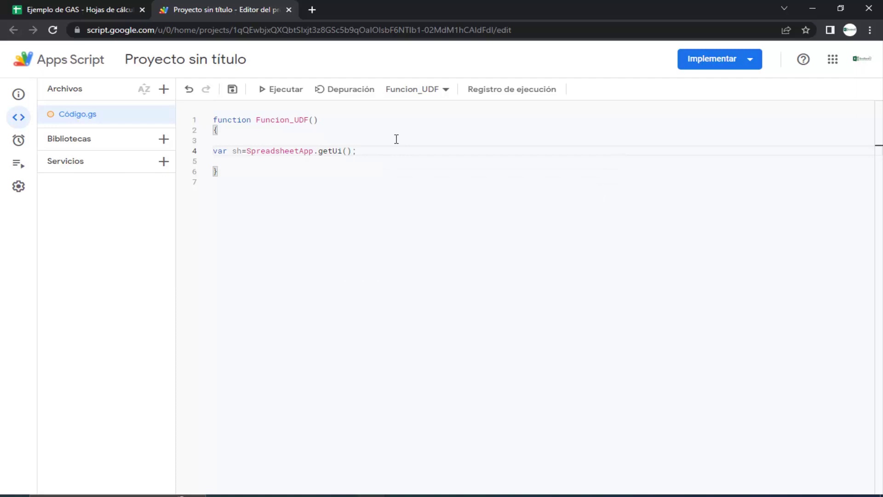
Add var respuesta=sh.alert('Desea que se muestre el otro mensaje') on line 6.
key(Return)
key(Return)
key(Return)
key(Up)
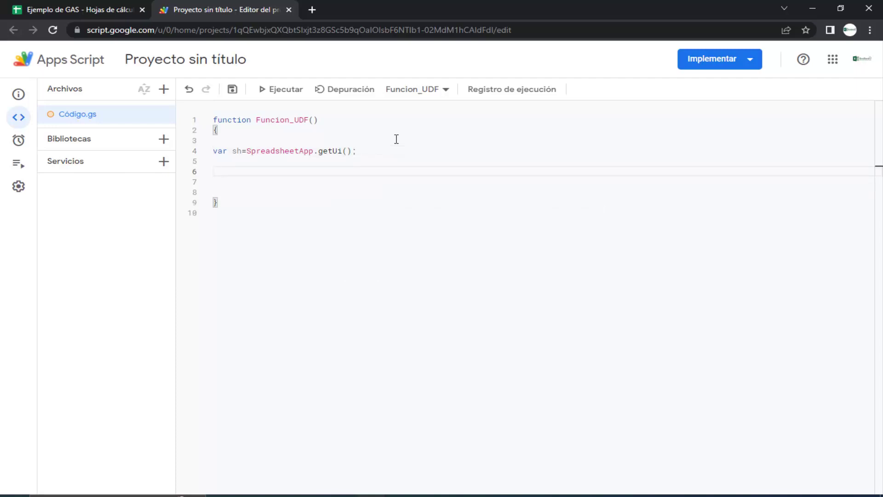
text(var)
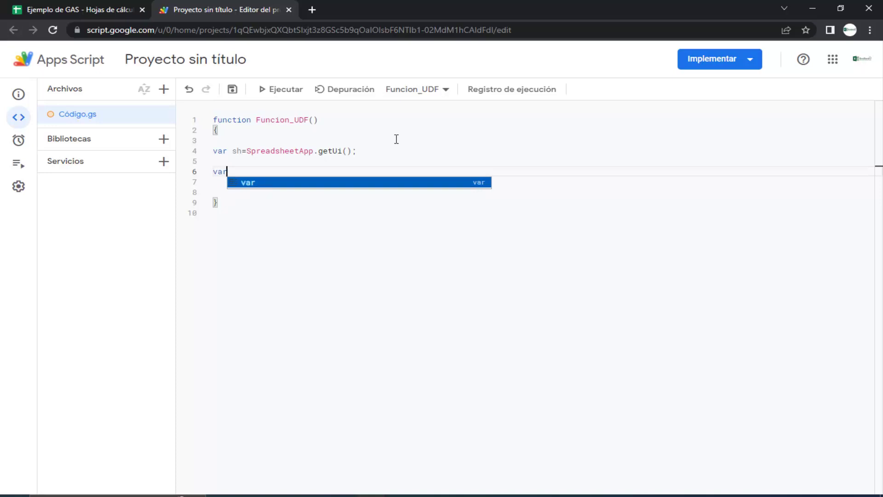
text( re)
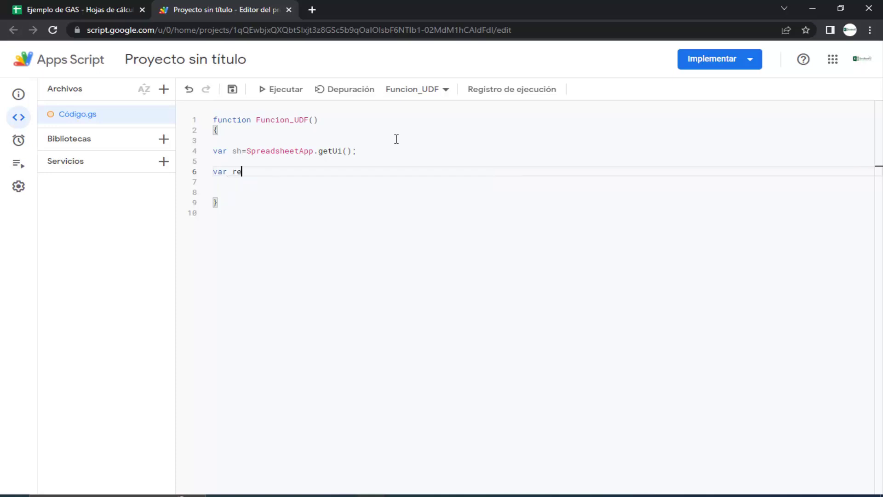
text(spuesta)
text(=)
text(sh.a)
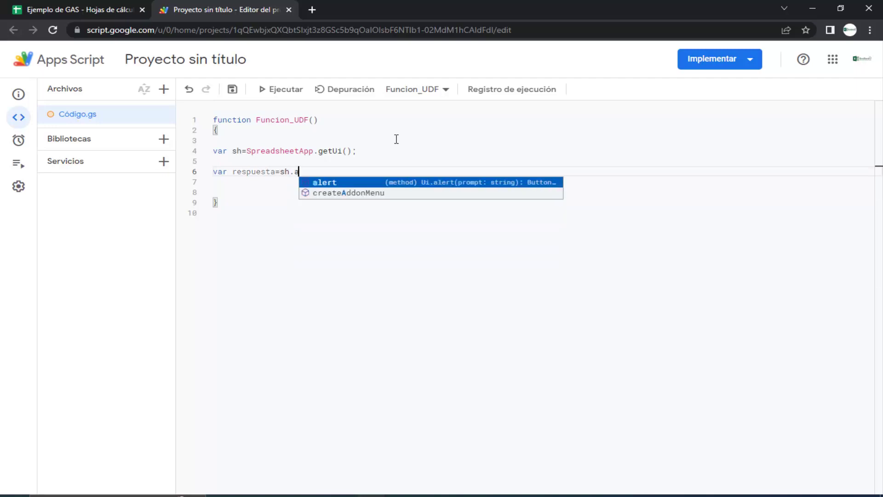
key(Return)
text(()
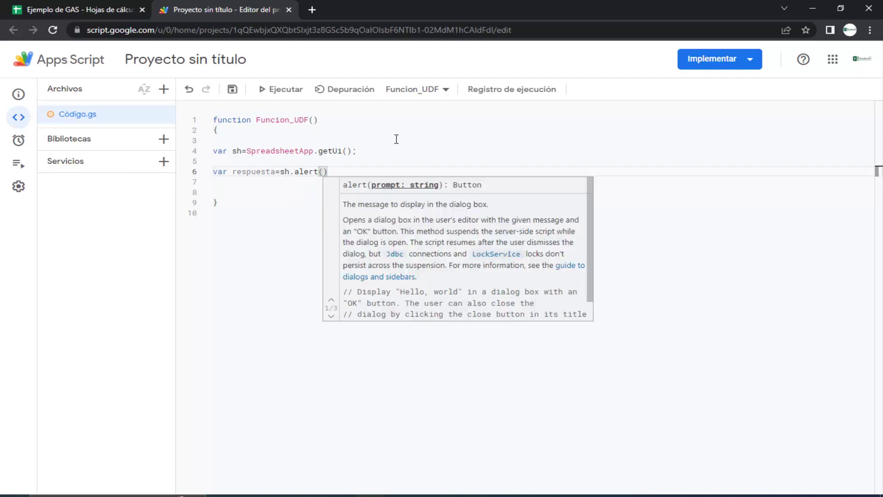
text(')
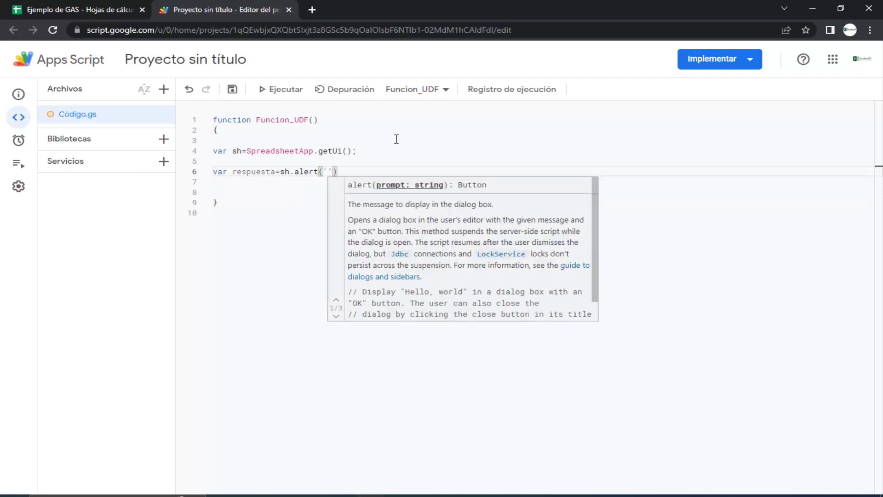
text(Desea)
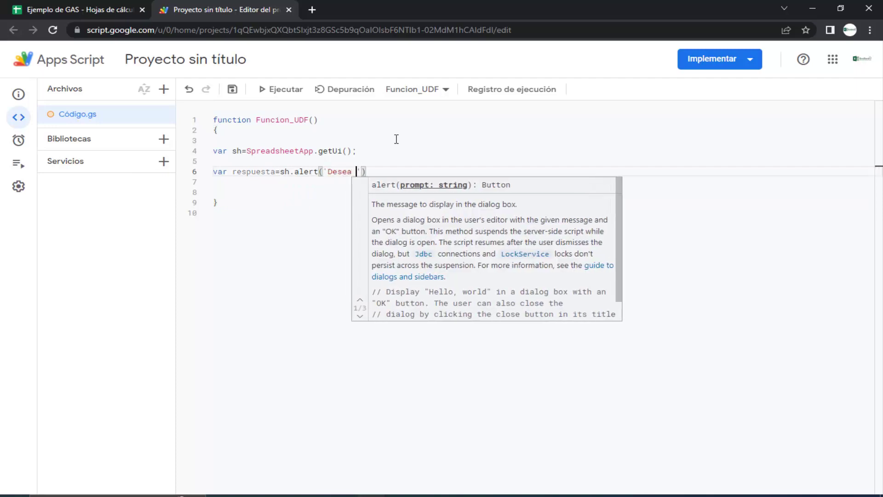
text( que se muestre)
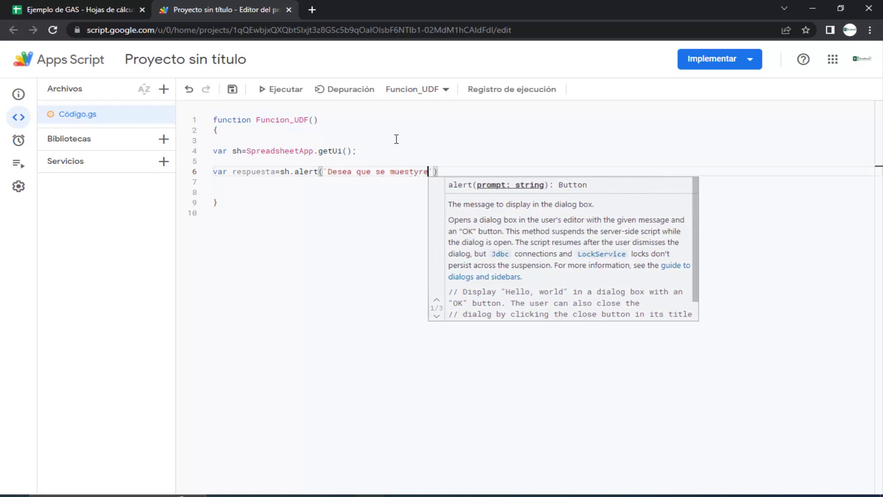
text( el )
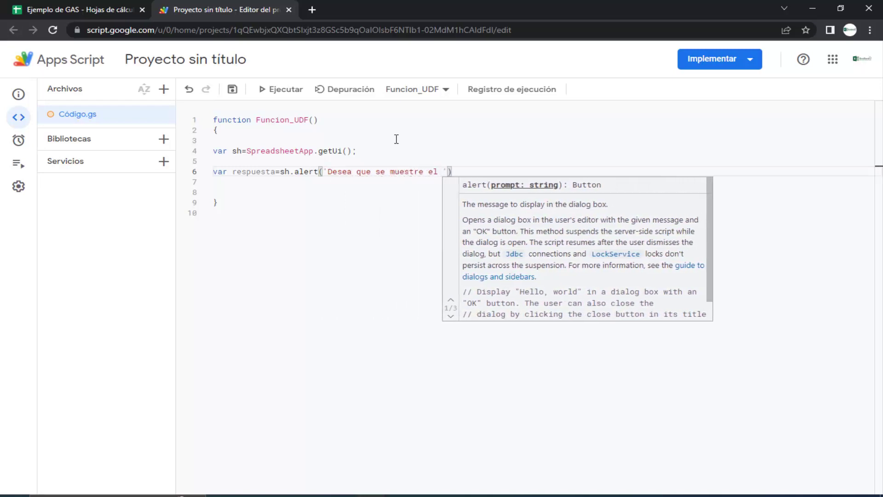
text(otro mensaj)
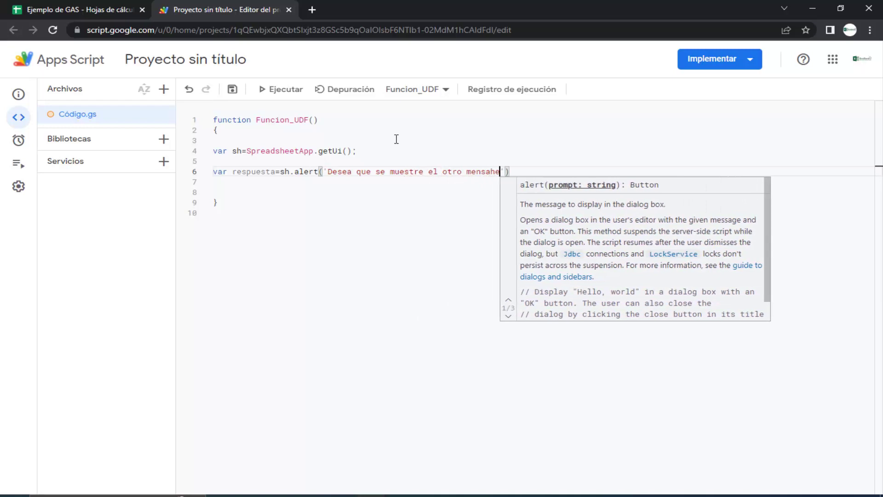
text(e)
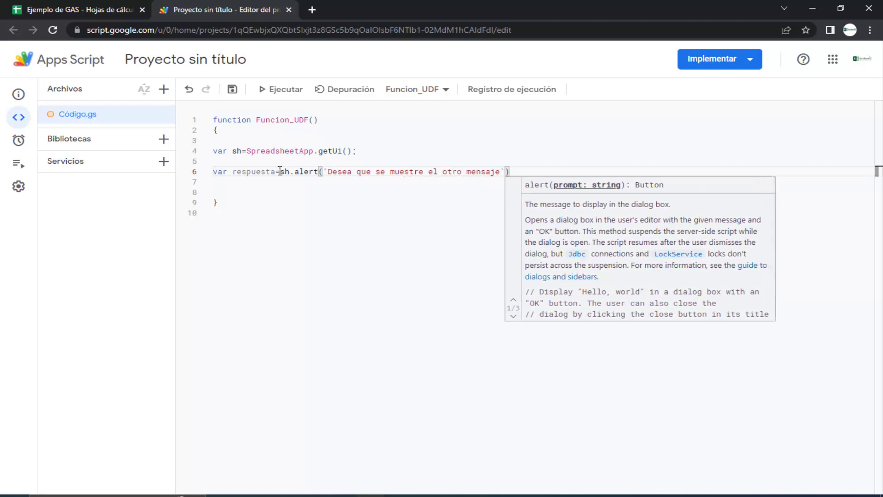
drag(281, 171, 536, 175)
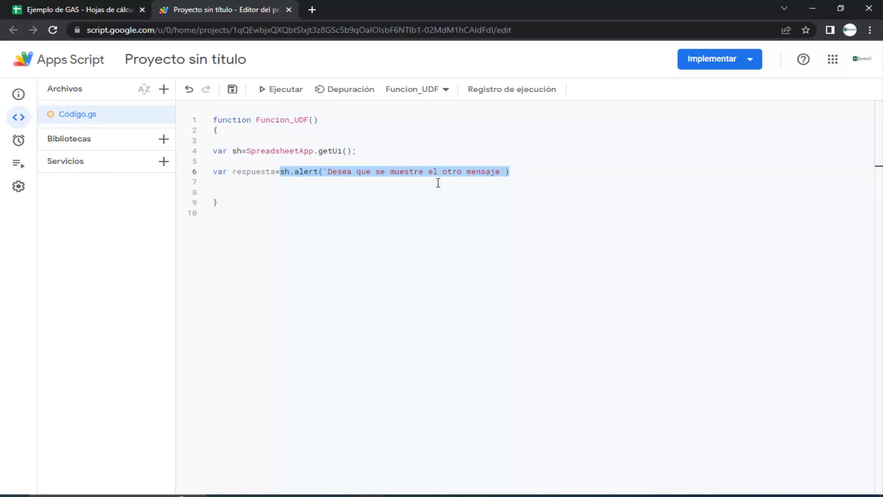
Pass sh.ButtonSet.YES_NO as the alert's second argument and end the statement with a semicolon.
click(423, 182)
click(334, 174)
click(536, 174)
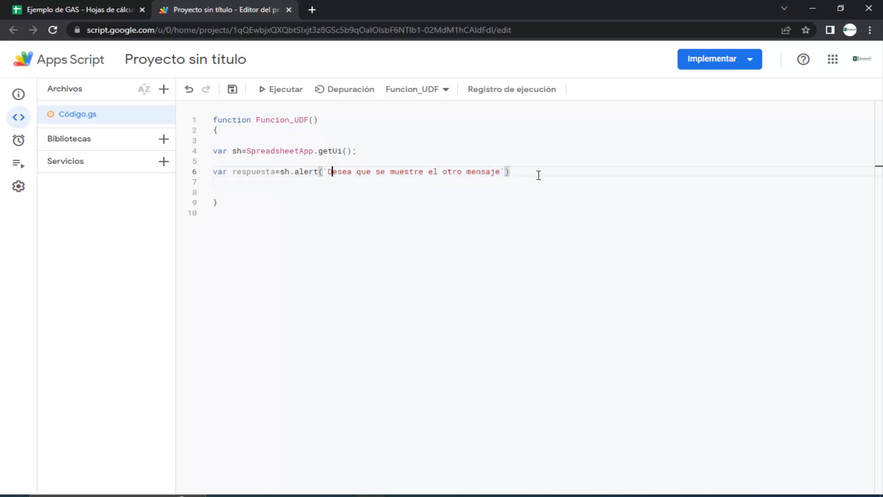
click(503, 171)
text(,)
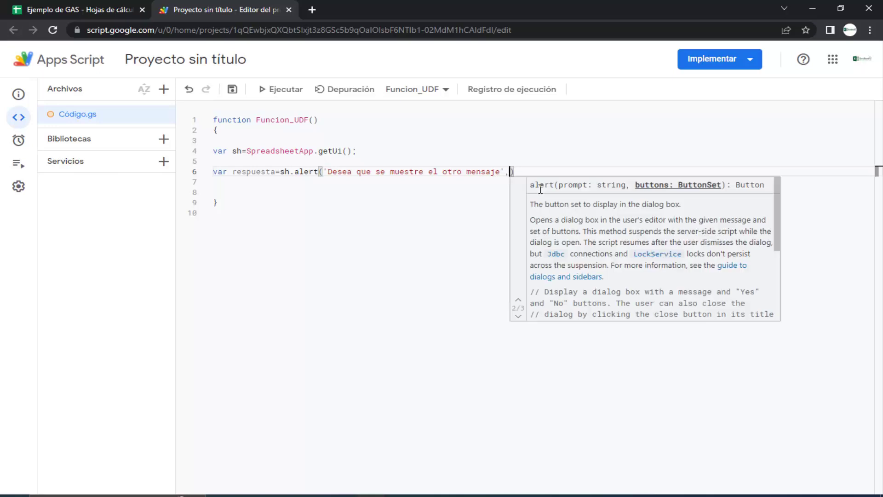
text(sh.B)
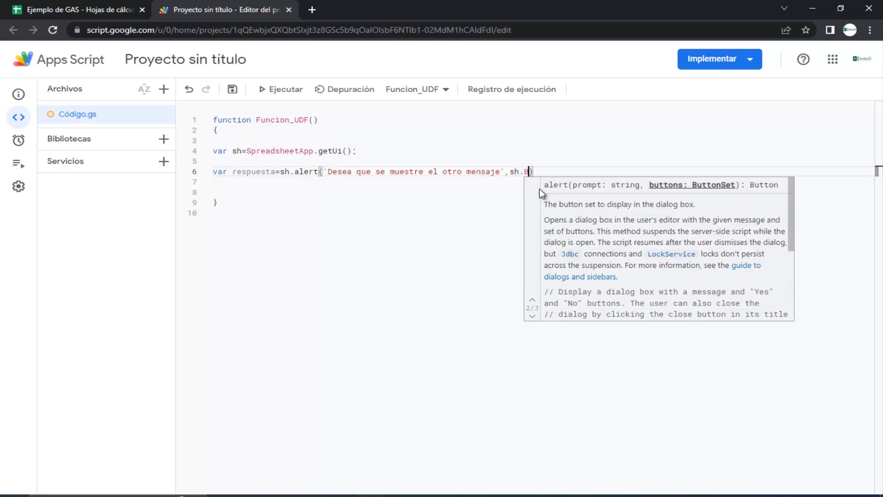
text(u)
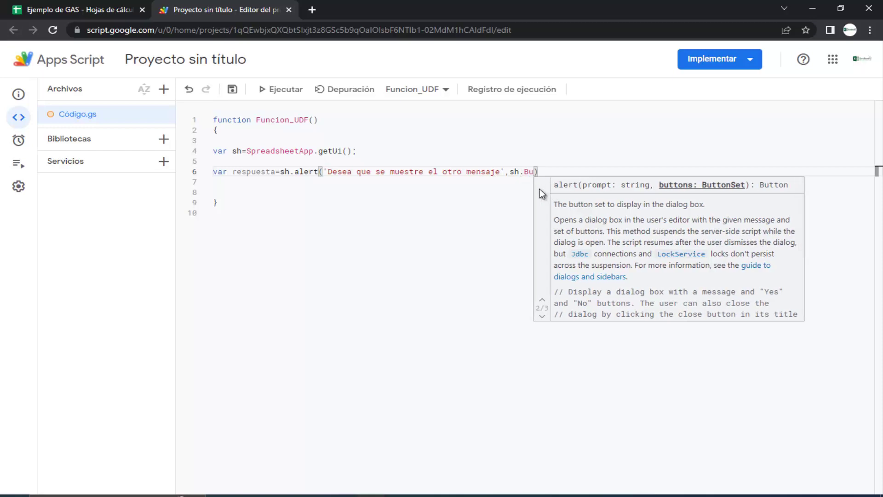
text(tto)
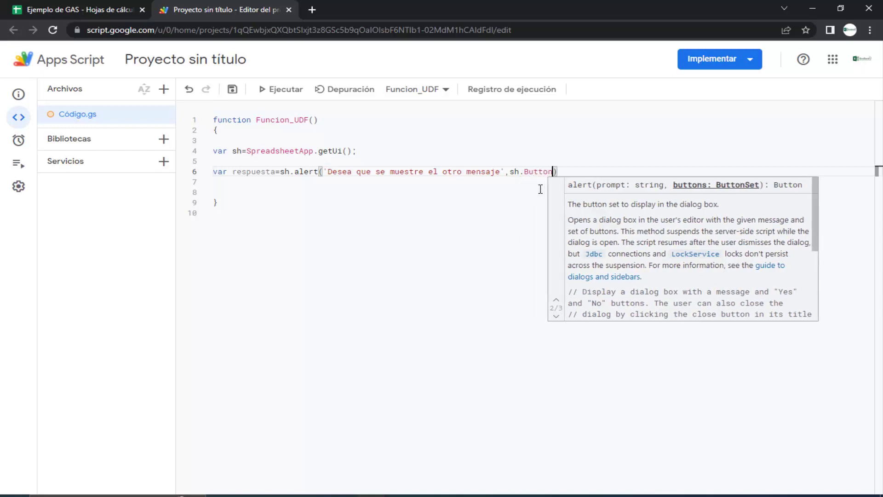
text(nSet)
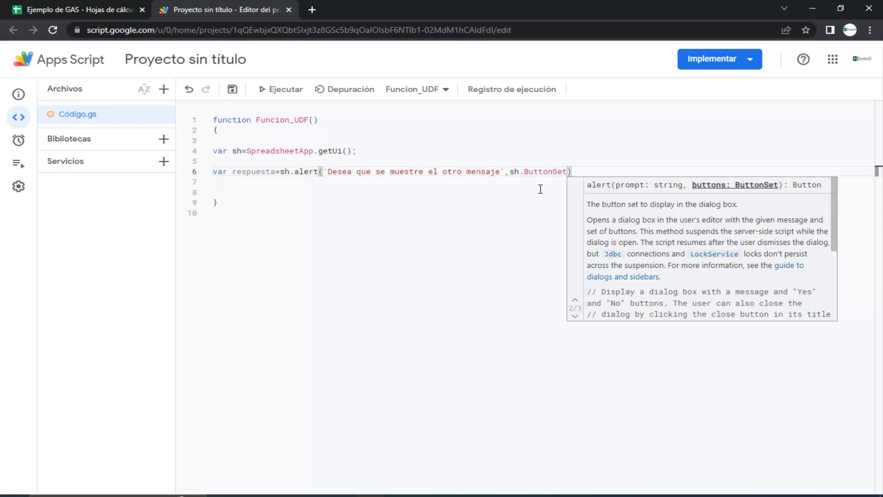
text())
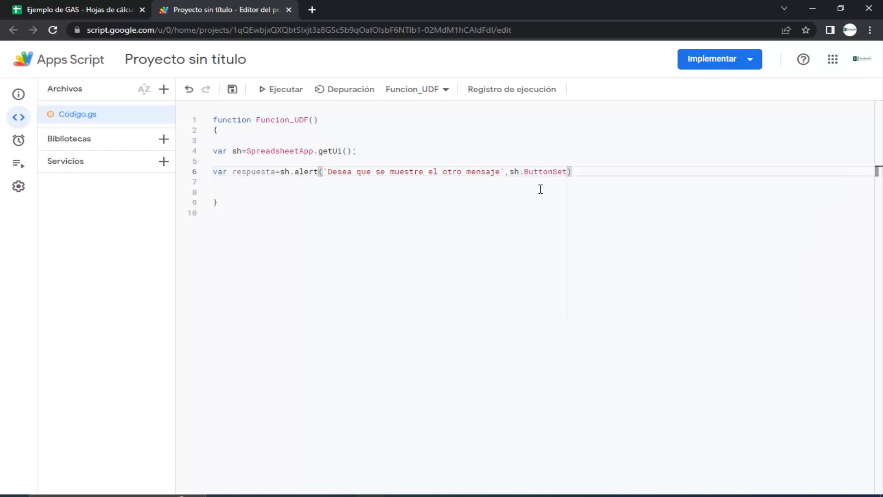
text(.)
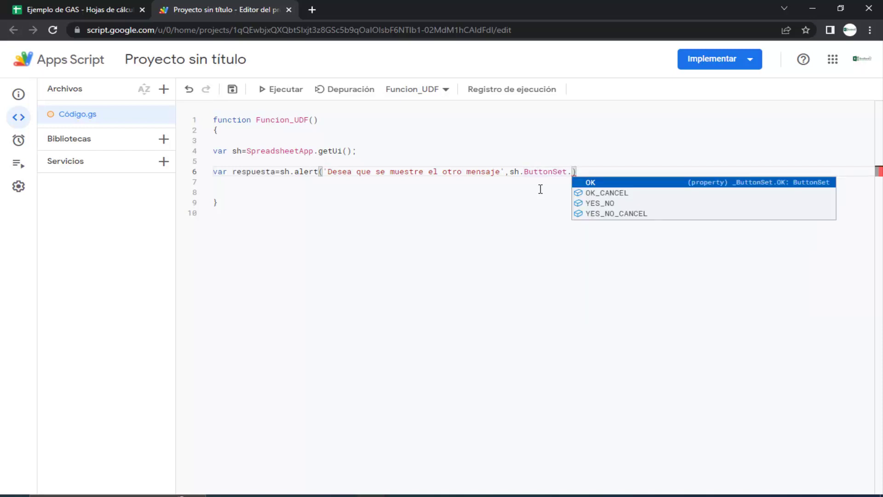
key(Down)
key(Down)
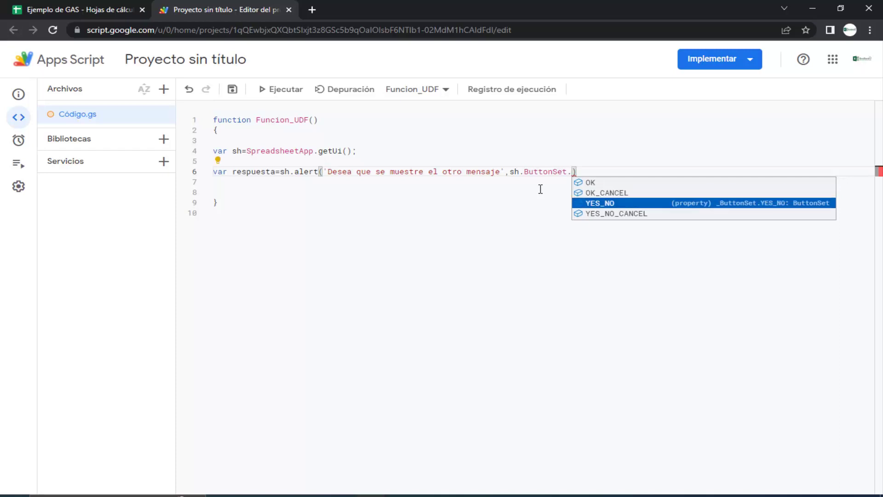
key(Return)
text(;)
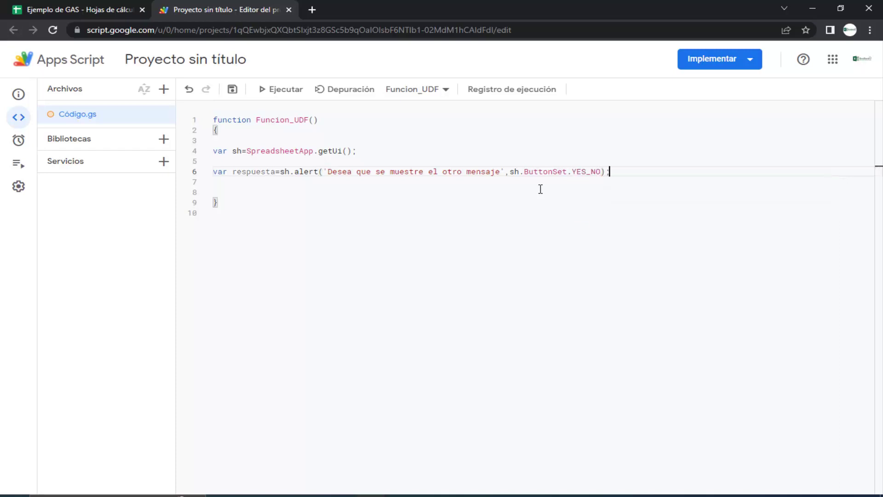
key(Down)
key(Return)
key(Return)
Write the condition if (respuesta==sh.Button.YES) below the alert.
key(Up)
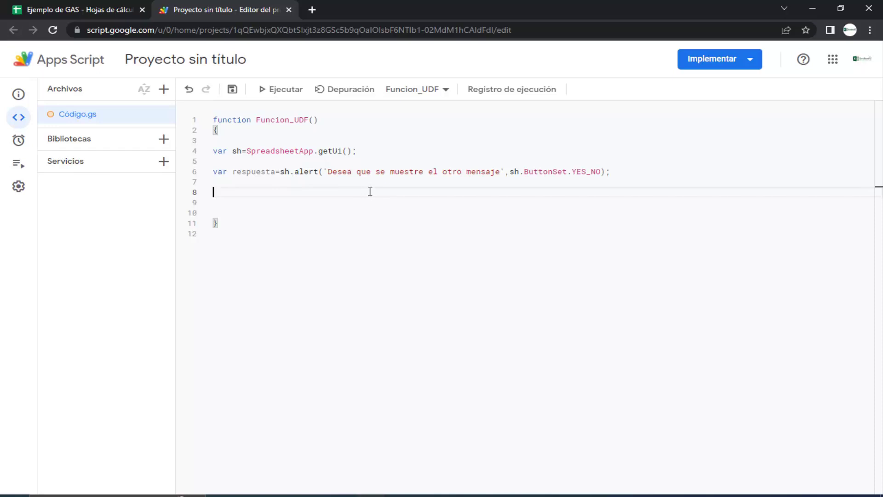
text(if ()
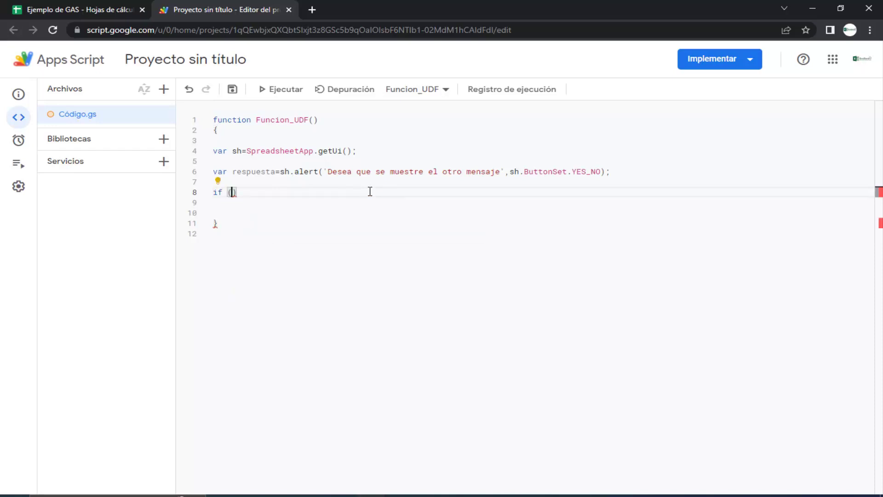
text(res)
key(Tab)
text(=)
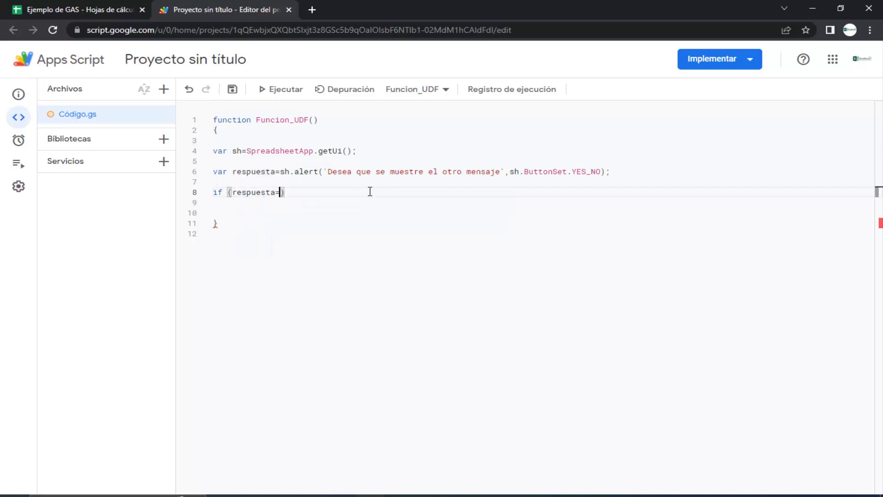
text(=)
text(sh.b)
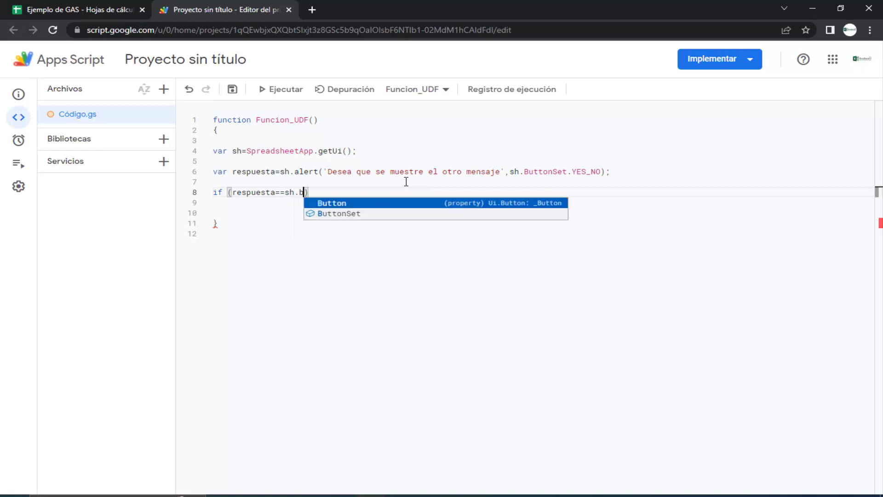
key(Return)
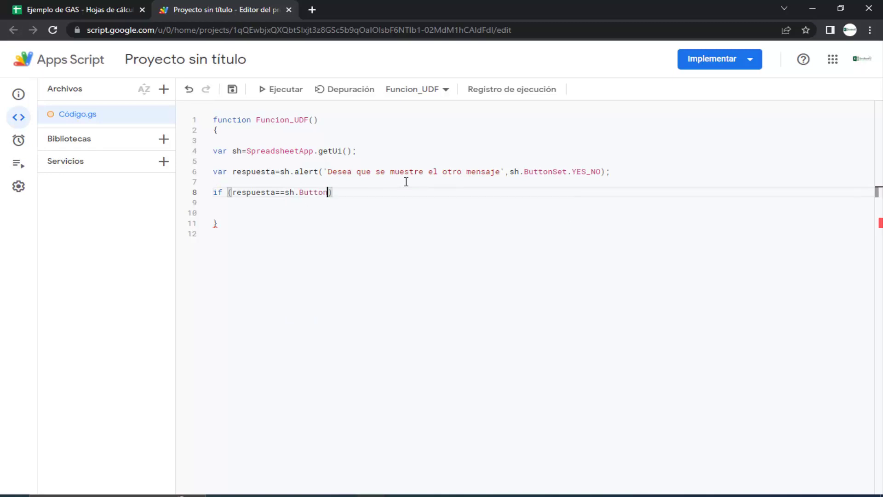
text(.)
key(Down)
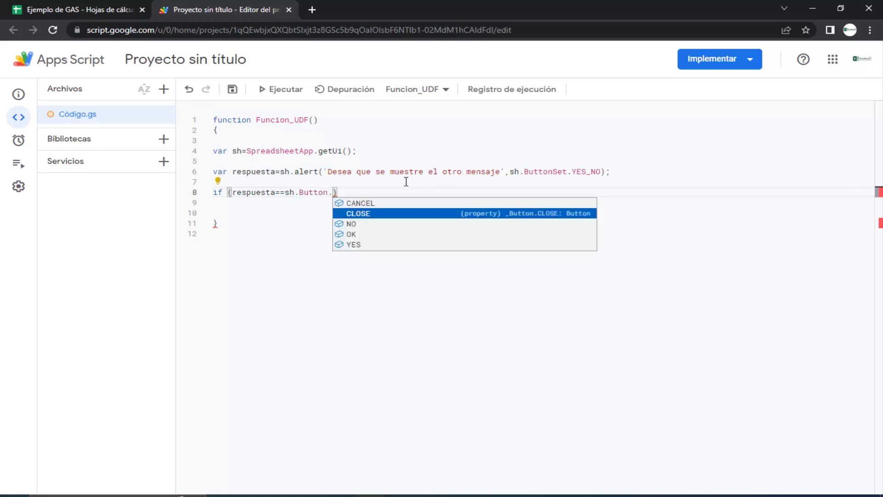
key(Down)
key(Down)
key(Down)
key(Return)
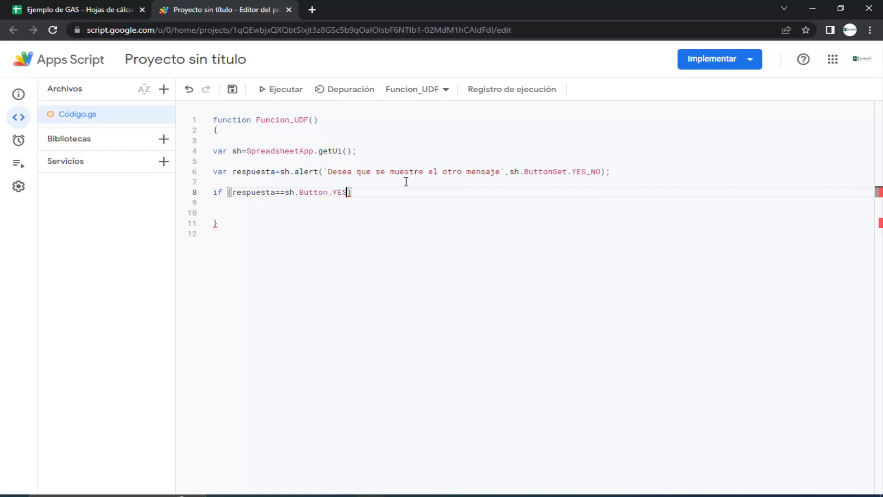
Give the if statement an empty brace block and remove the extra blank line.
key(Return)
text({)
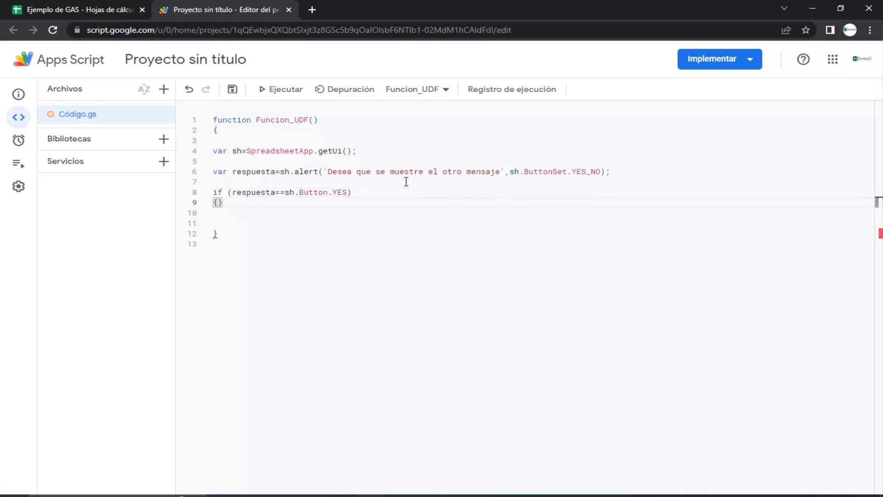
key(Return)
key(Down)
key(Down)
key(BackSpace)
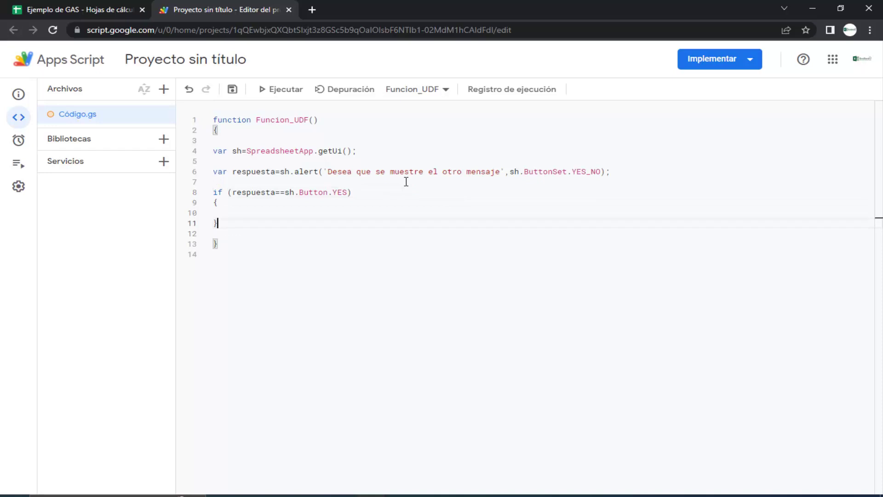
Begin a new function named Mensaje_ at the end of the script.
key(Down)
key(Down)
key(Down)
key(Down)
key(Return)
text(fu)
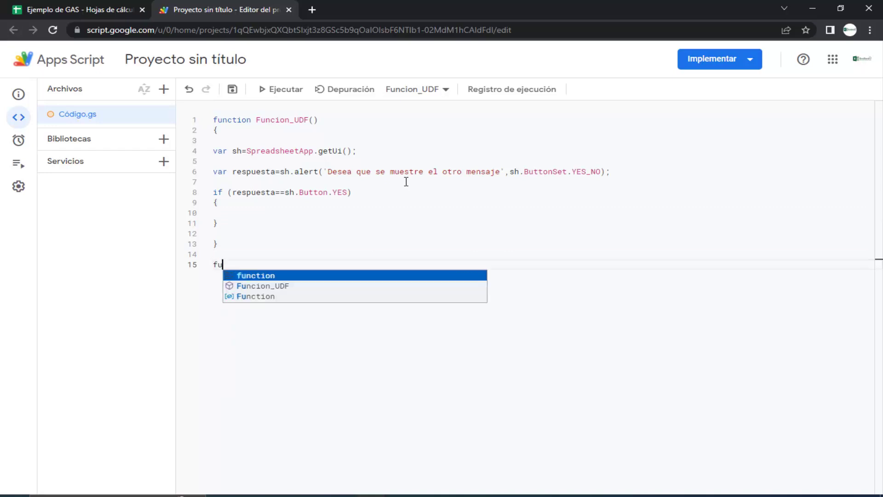
text(nction Mensaj)
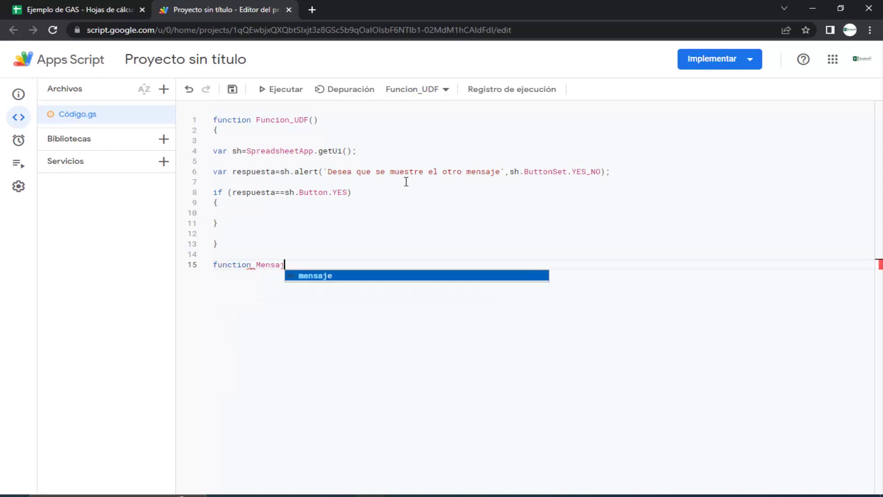
text(e_)
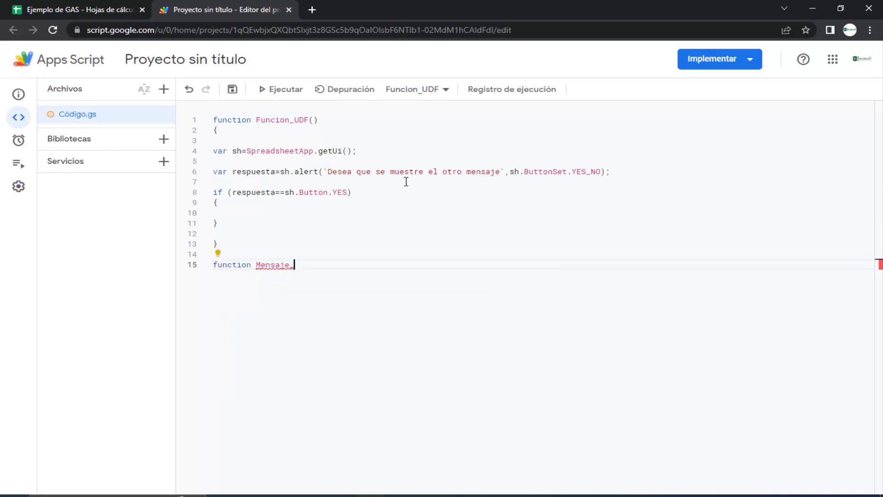
Rename the new function to Otro_Mensaje() and open its body with a brace.
key(BackSpace)
key(BackSpace)
key(BackSpace)
key(BackSpace)
key(BackSpace)
key(BackSpace)
key(BackSpace)
key(BackSpace)
text(Otro)
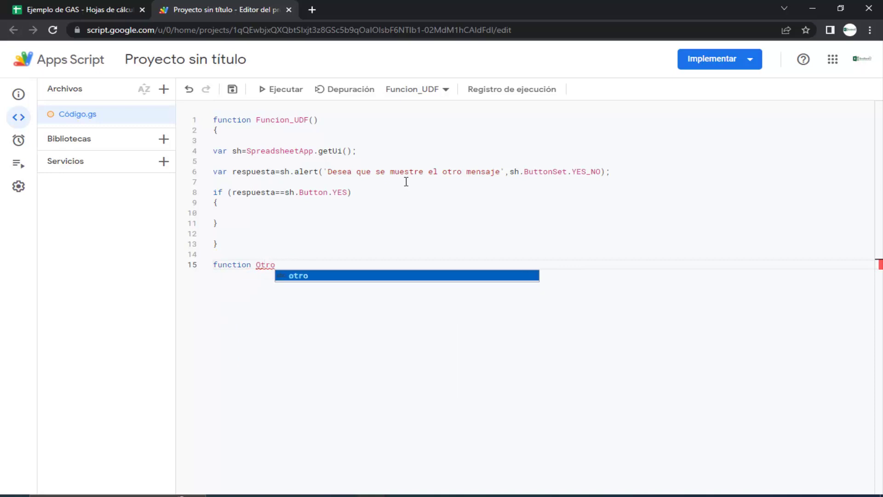
text(_Mensaj)
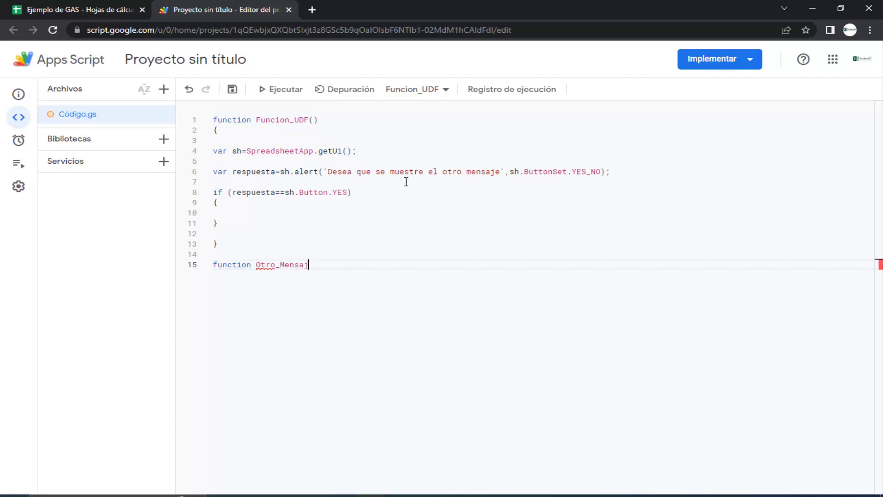
text(e()
key(End)
key(Return)
text({)
key(Return)
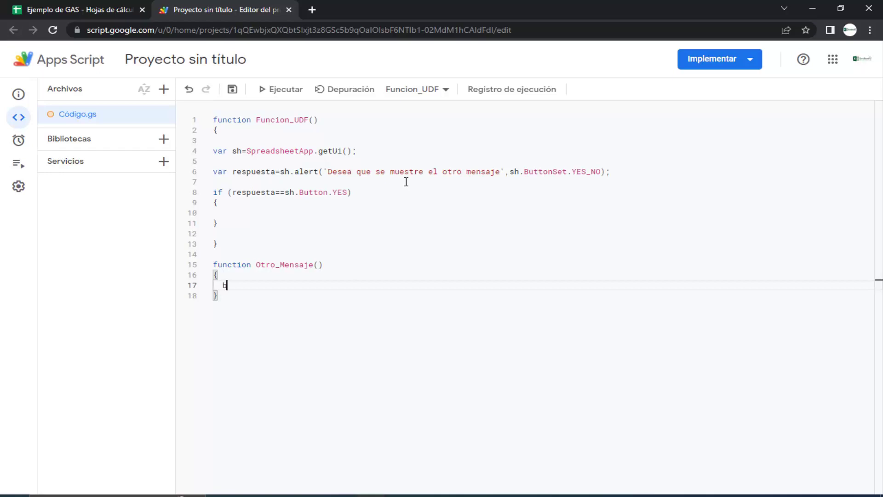
Write Browser.msgBox('Hola EcoExcel'); inside Otro_Mensaje.
text(Browser.)
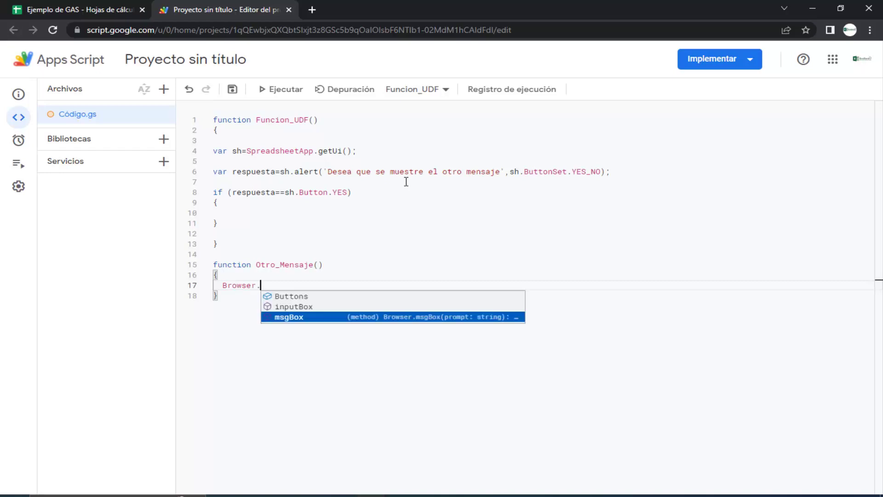
text(ms)
key(Return)
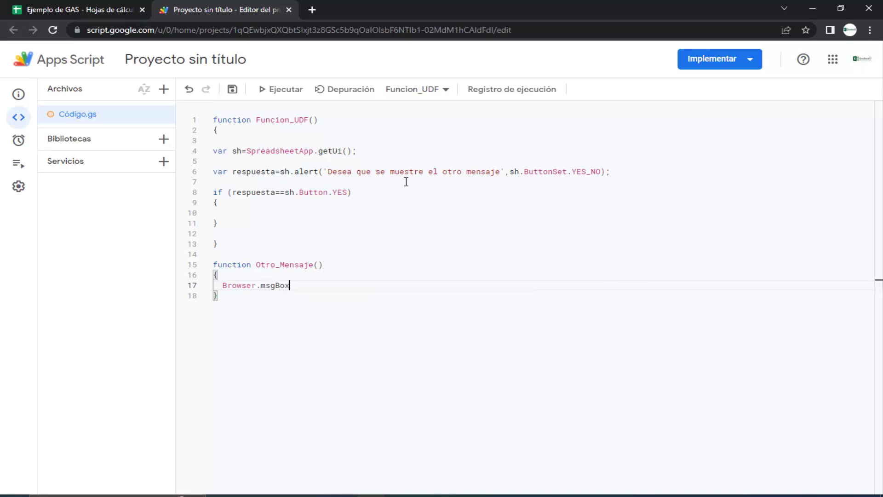
text((')
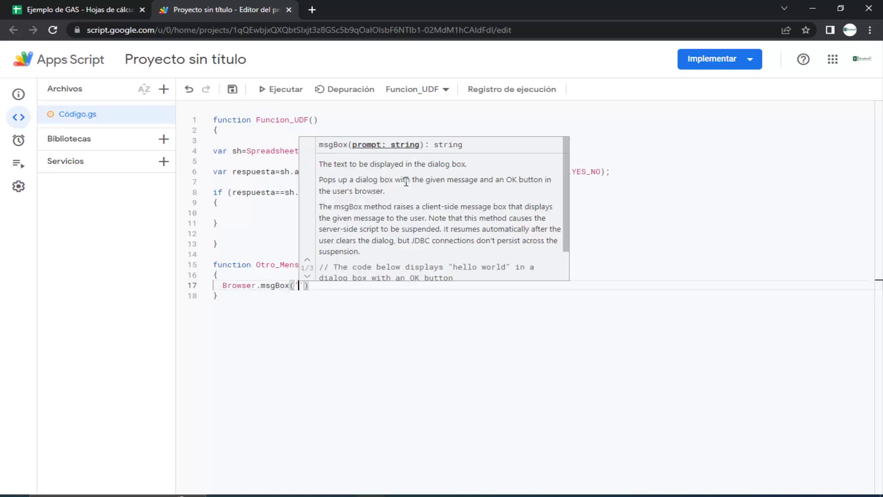
key(BackSpace)
text(')
text(Hola )
text(Davi)
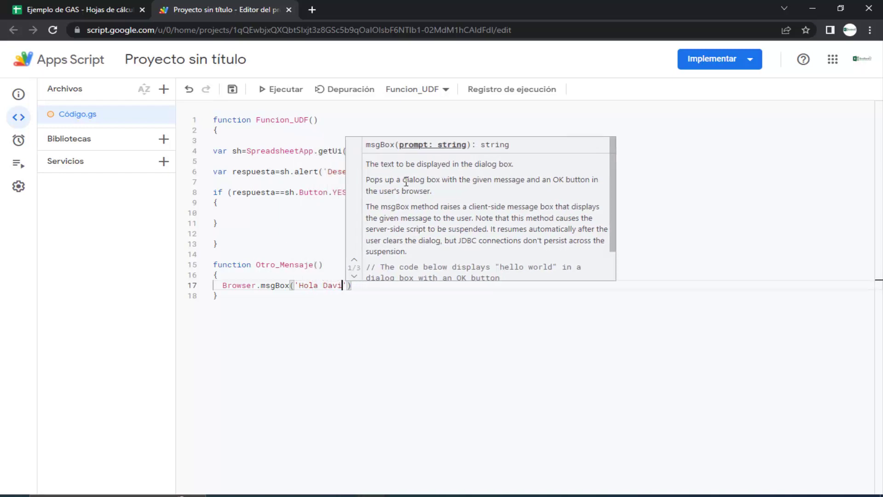
key(BackSpace)
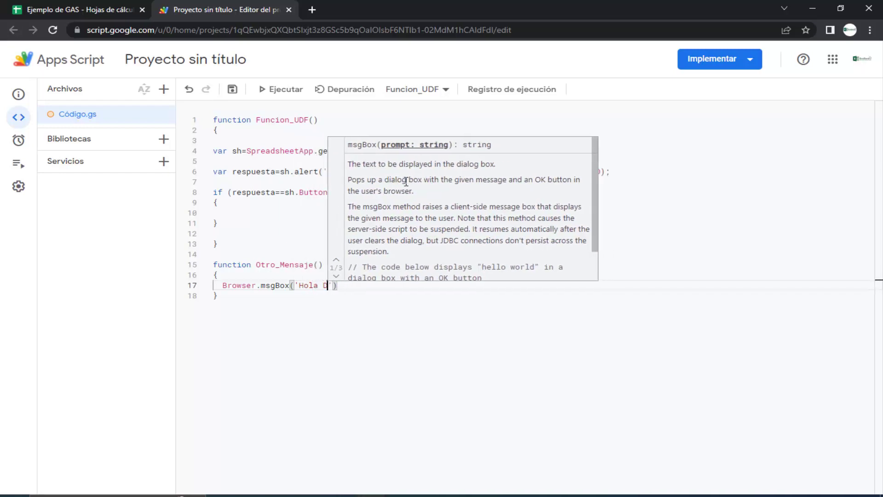
text(E)
key(BackSpace)
text(E)
text(coExcel)
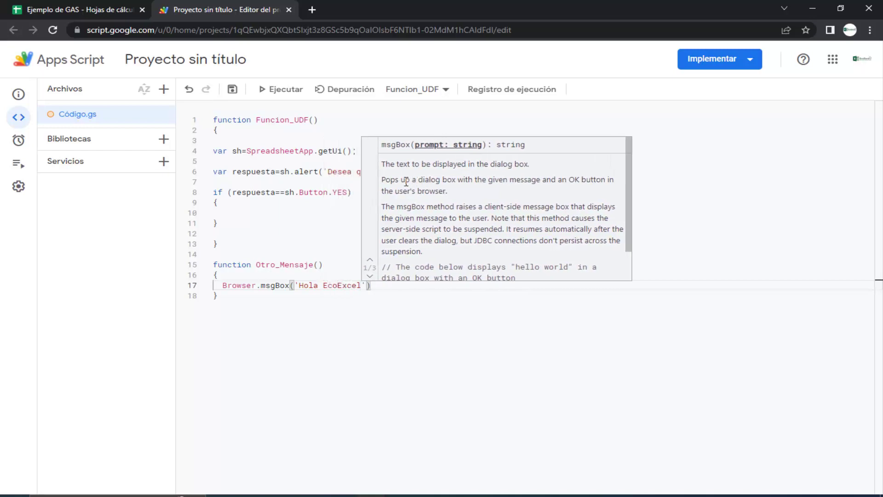
key(End)
text(;)
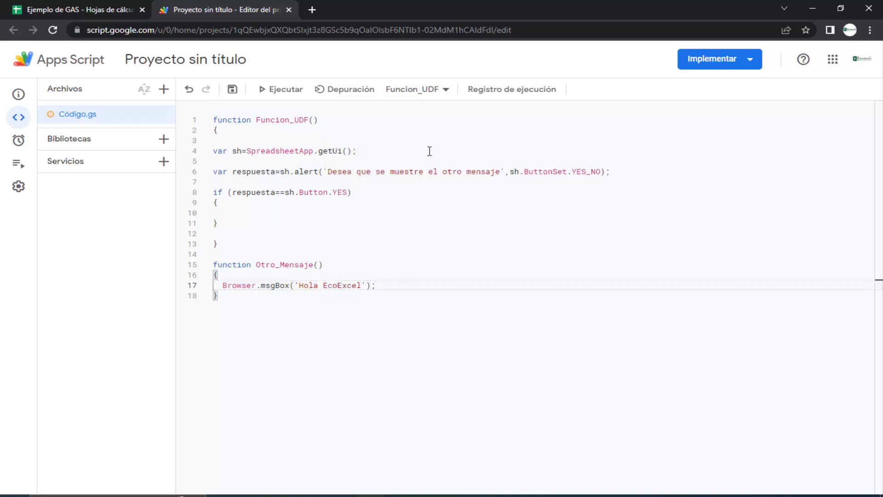
click(401, 242)
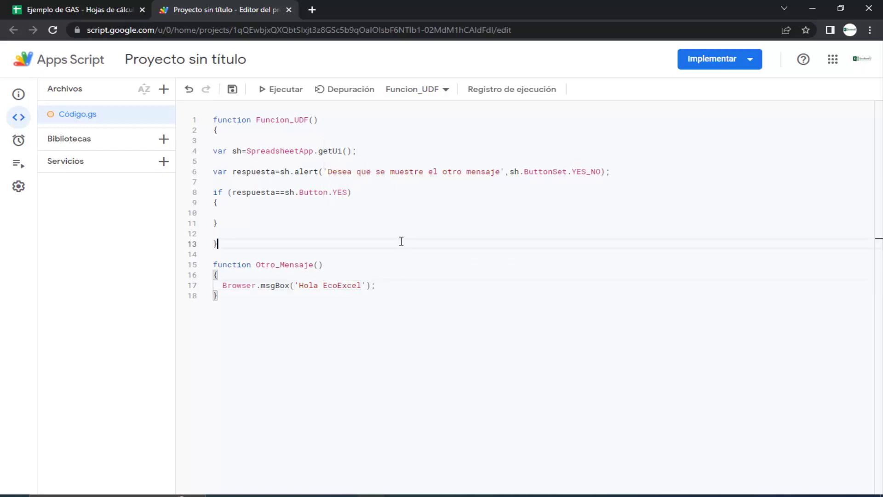
Add an Otro_Mensaje(); call on the empty line inside Funcion_UDF's if block.
double_click(281, 262)
key(ctrl+c)
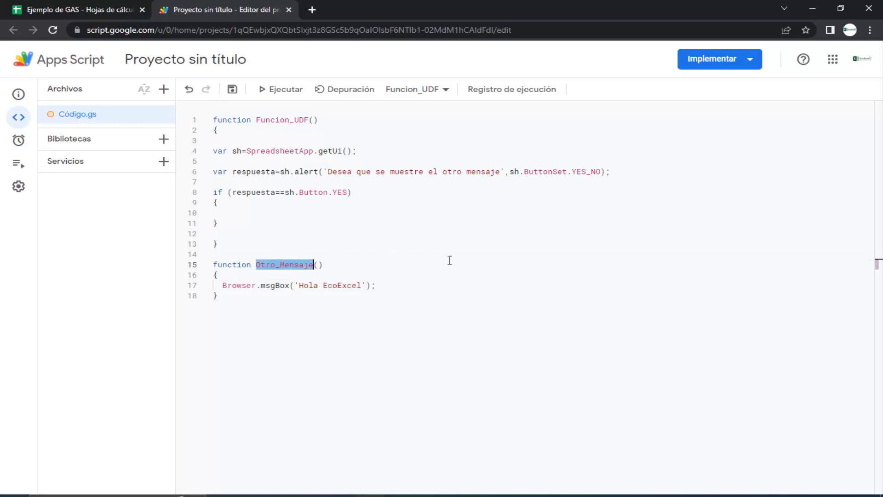
key(Up)
key(Up)
key(Up)
key(Up)
key(Up)
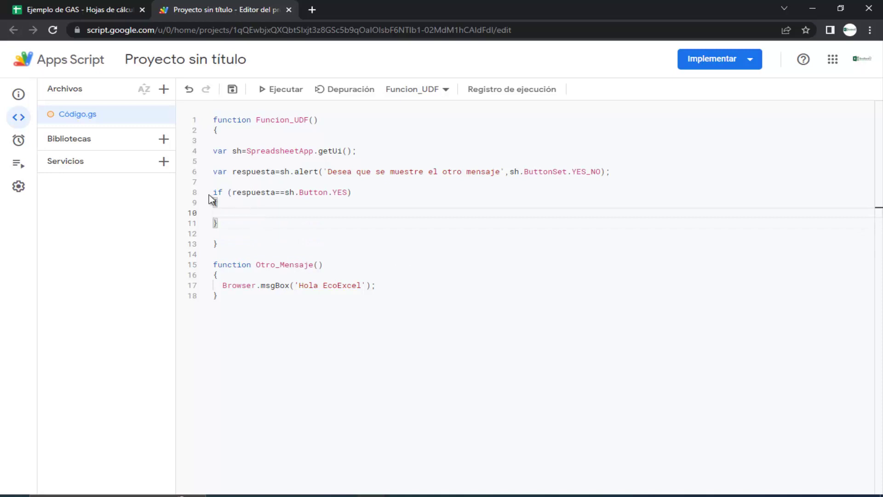
drag(214, 191, 244, 217)
click(244, 213)
key(ctrl+v)
text(())
text(;)
Highlight successive sections of Funcion_UDF's code to review its logic.
drag(207, 140, 375, 162)
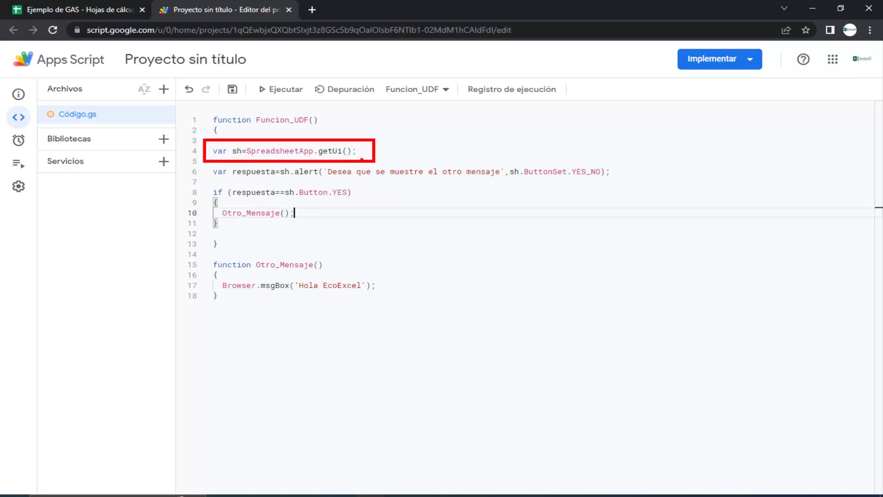
drag(365, 117, 339, 137)
drag(202, 157, 637, 186)
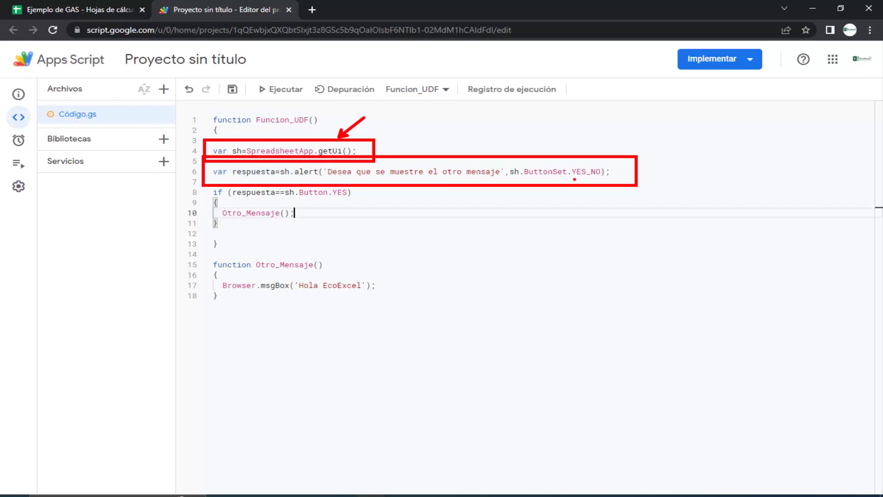
drag(579, 162, 595, 137)
drag(354, 198, 364, 210)
drag(209, 205, 403, 234)
drag(366, 248, 331, 262)
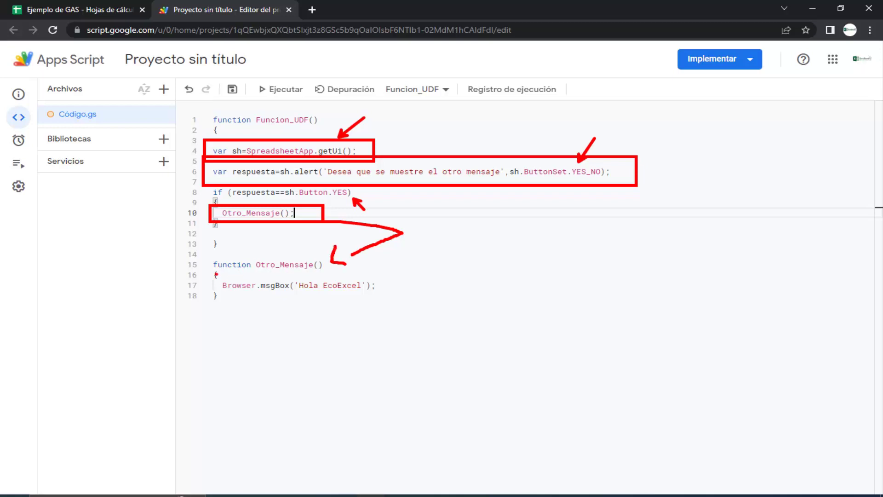
drag(215, 273, 385, 296)
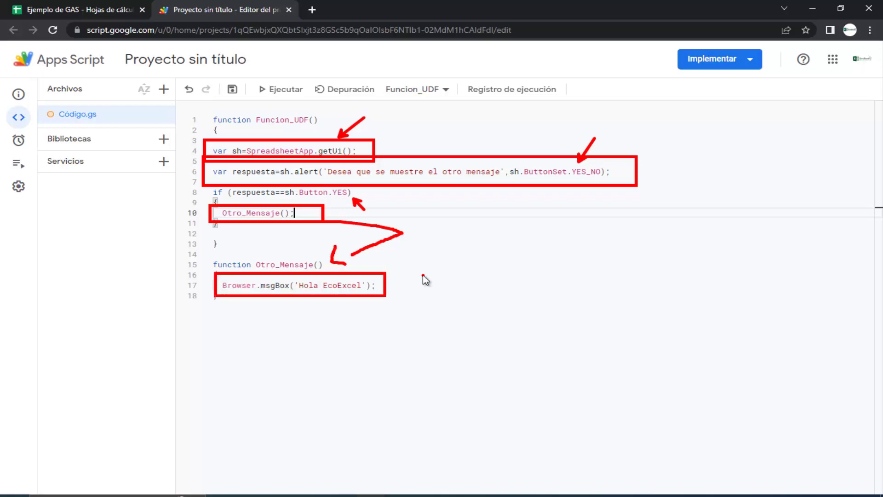
key(Escape)
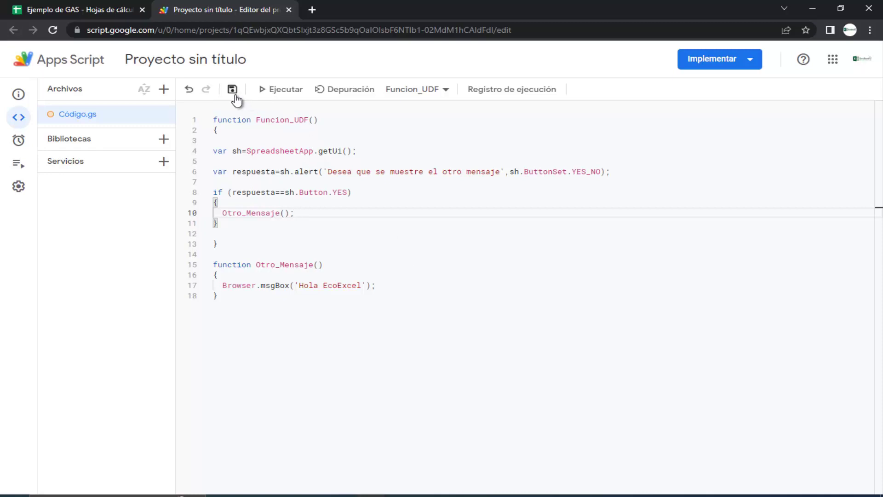
Save and run Funcion_UDF, answering No to its question in the spreadsheet.
click(234, 92)
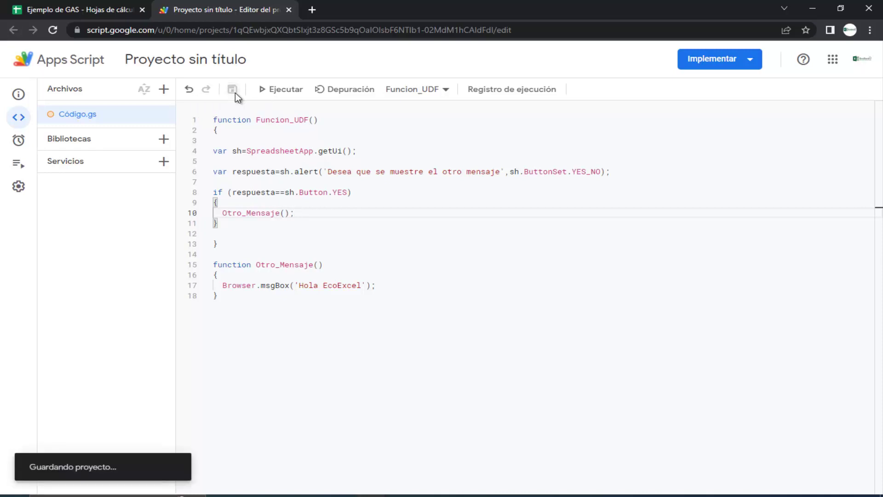
click(282, 90)
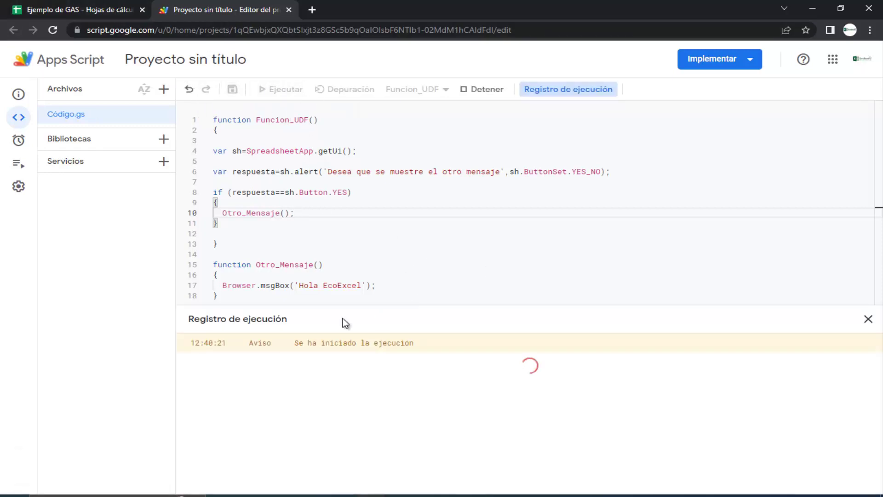
click(75, 5)
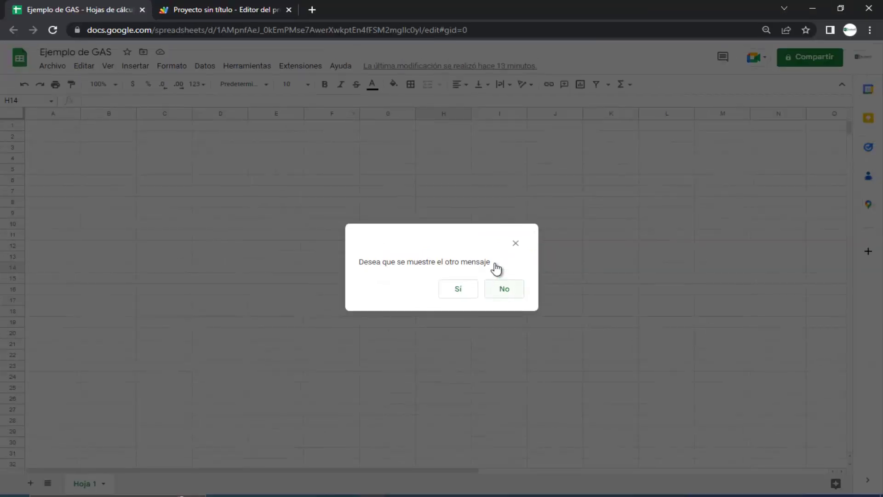
click(506, 289)
click(232, 9)
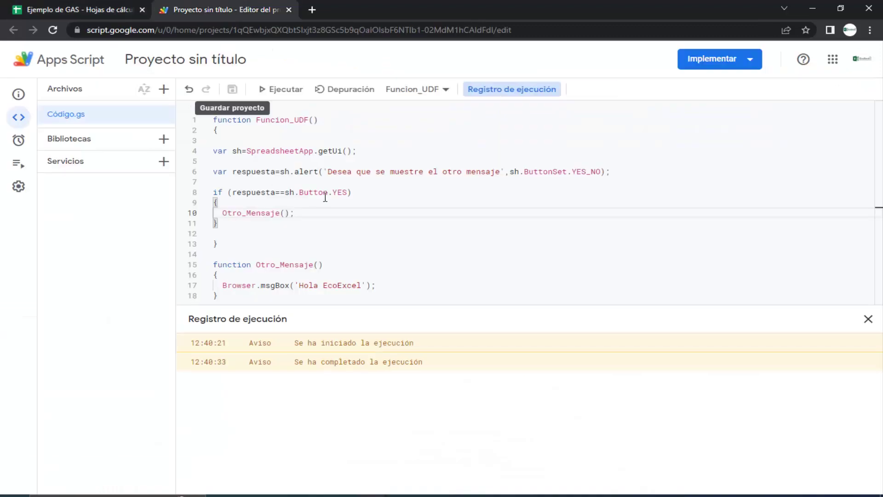
Add a question mark to the end of the alert question and save.
click(493, 172)
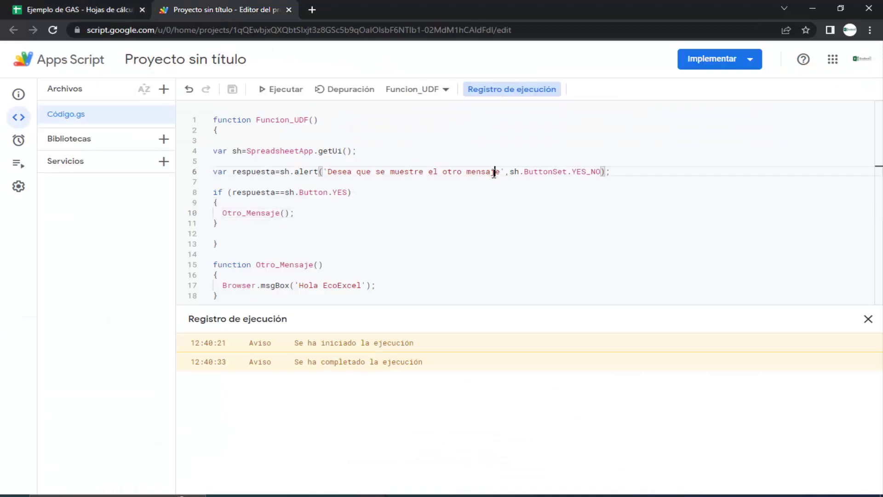
text(?)
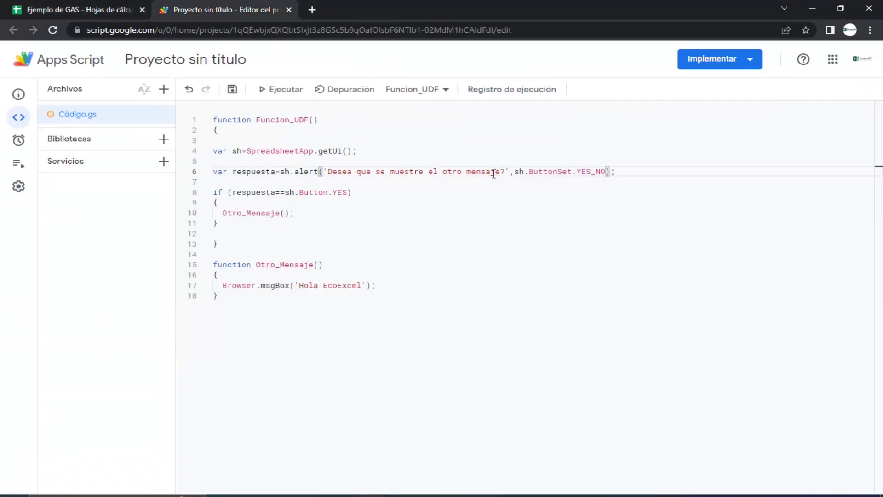
click(214, 203)
click(233, 90)
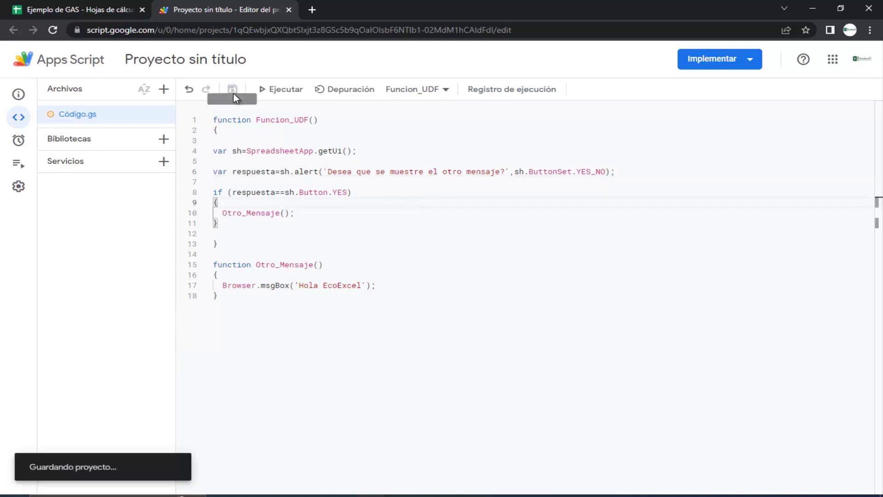
Run Funcion_UDF again, answer Yes, and dismiss the Hola EcoExcel message.
click(281, 91)
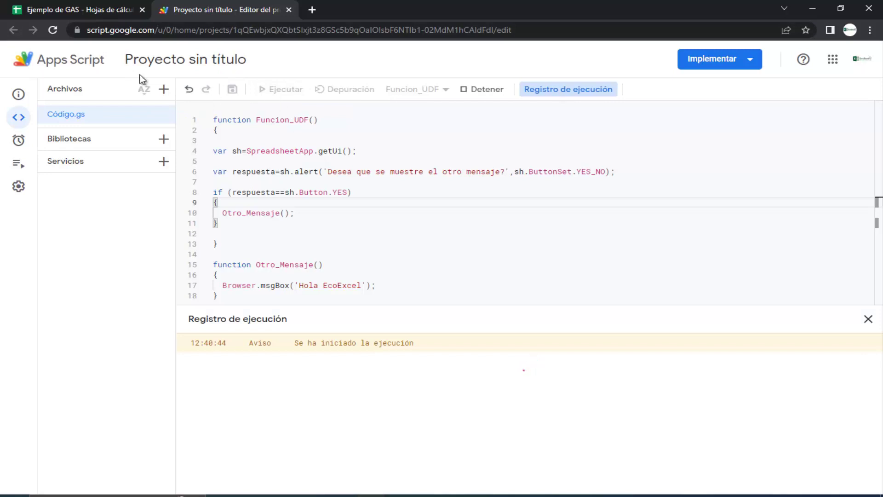
click(79, 6)
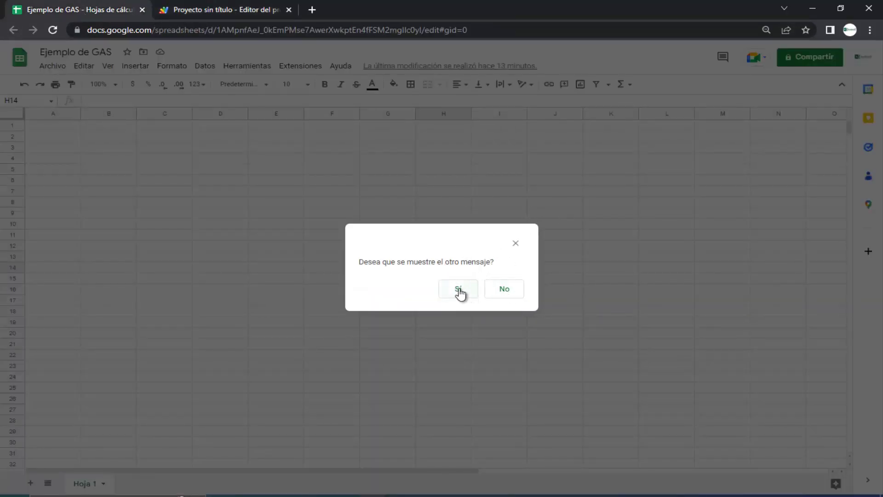
click(459, 290)
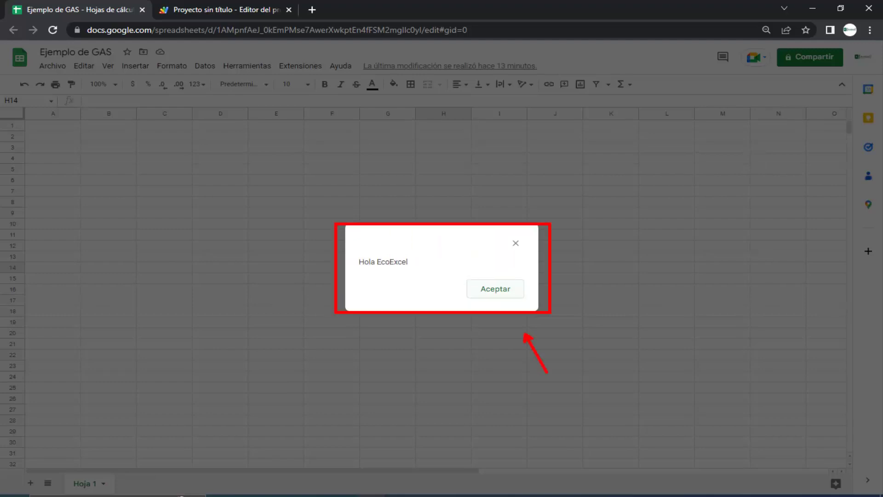
click(515, 289)
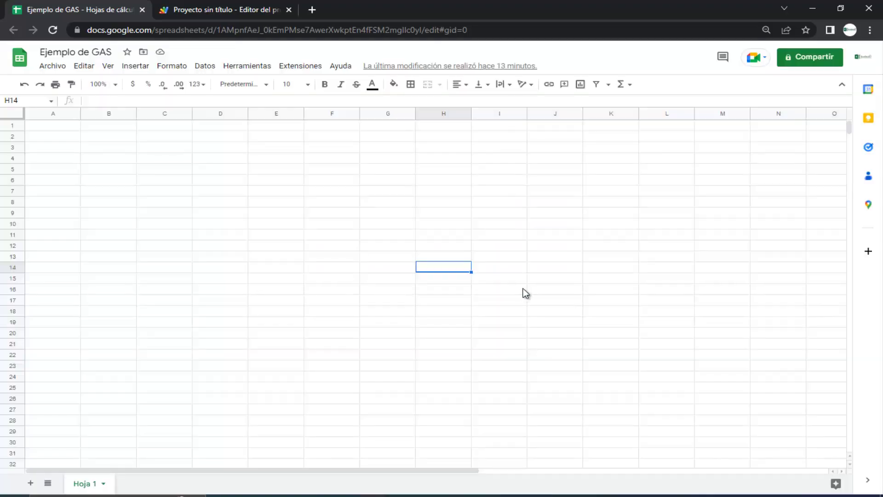
click(231, 8)
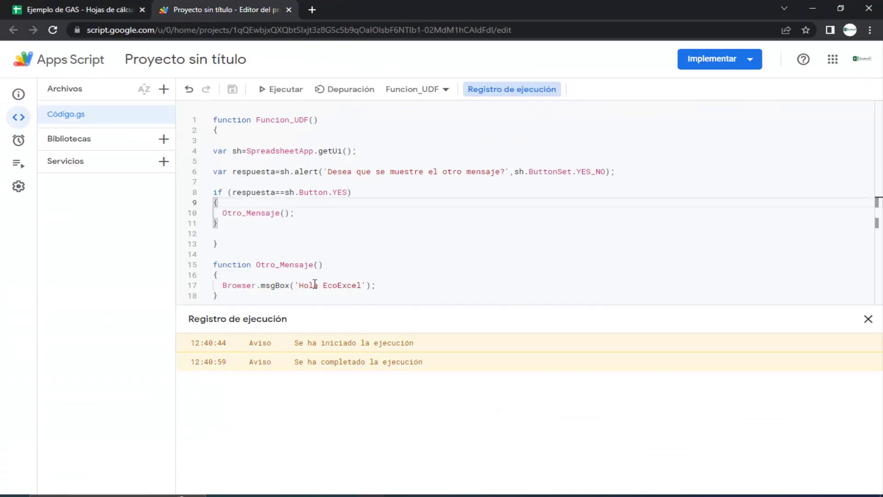
Insert blank lines in Otro_Mensaje's body above the msgBox statement.
click(280, 277)
key(Return)
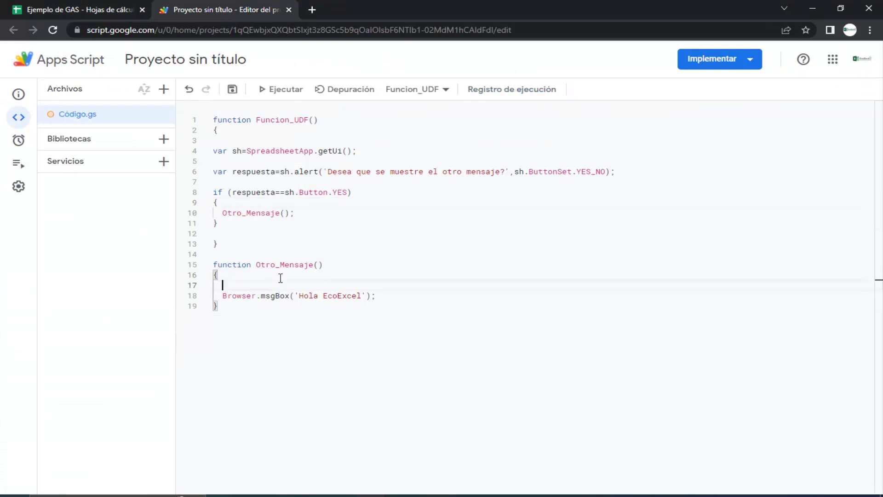
key(Down)
key(Down)
key(Return)
key(Up)
key(Up)
key(Up)
key(Return)
key(Up)
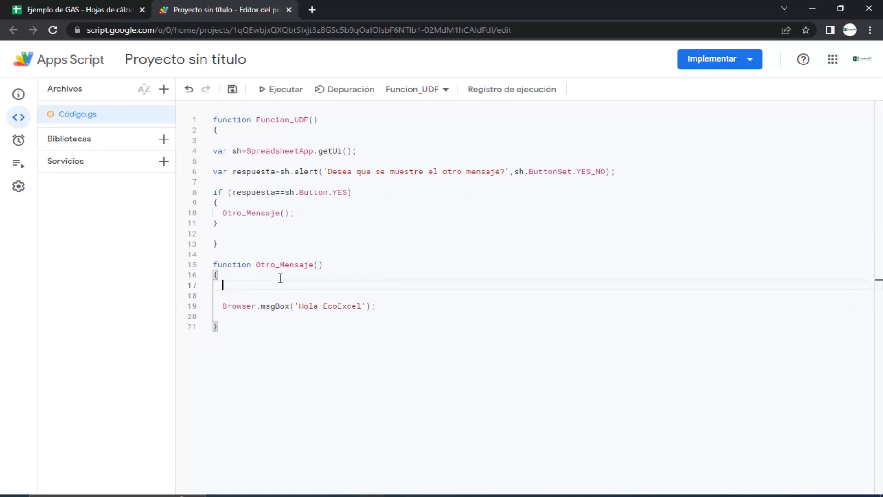
key(Down)
key(Up)
key(Return)
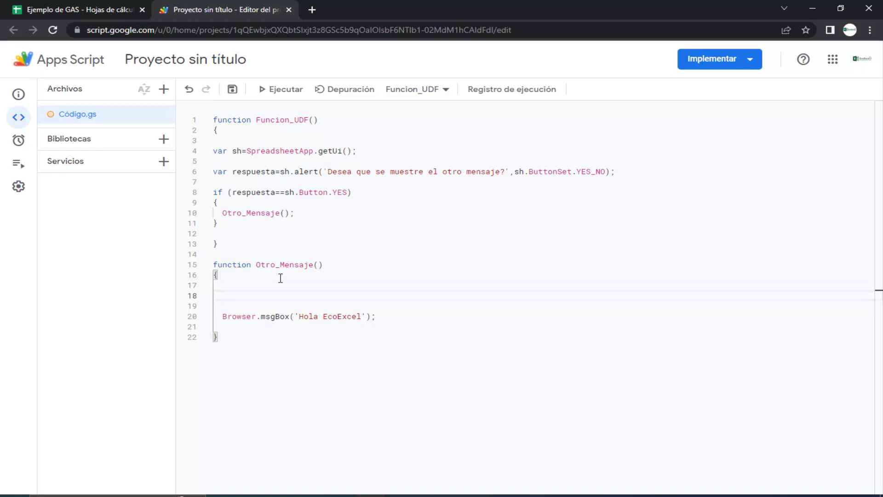
Add var nombre=Browser.inputBox('Favor coloque su nombre'); to Otro_Mensaje.
text(var )
text(nombre)
text(=bro)
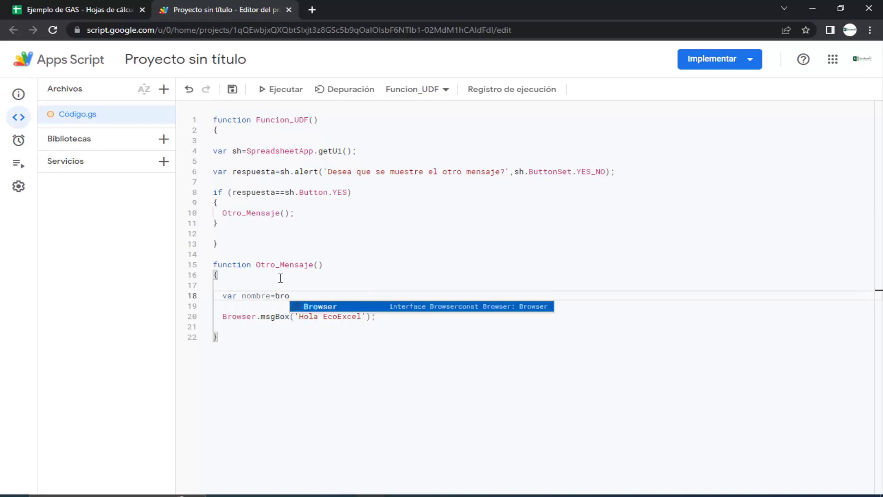
key(Return)
text(.)
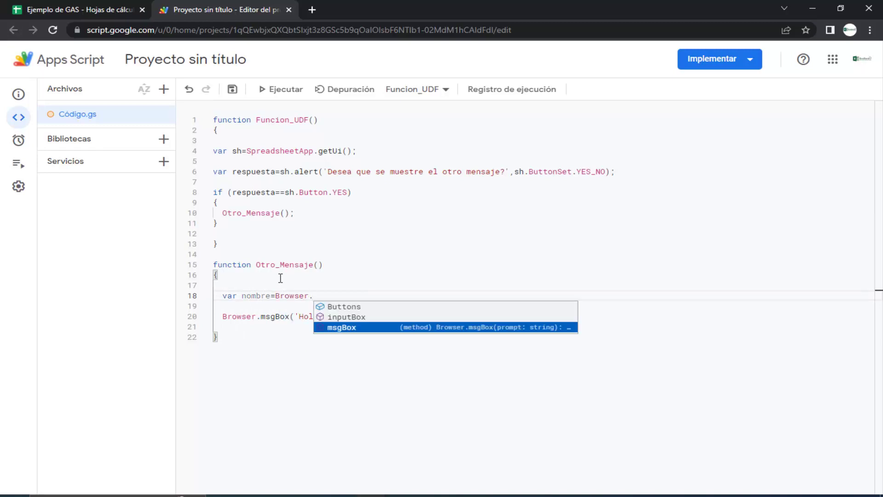
key(Up)
key(Return)
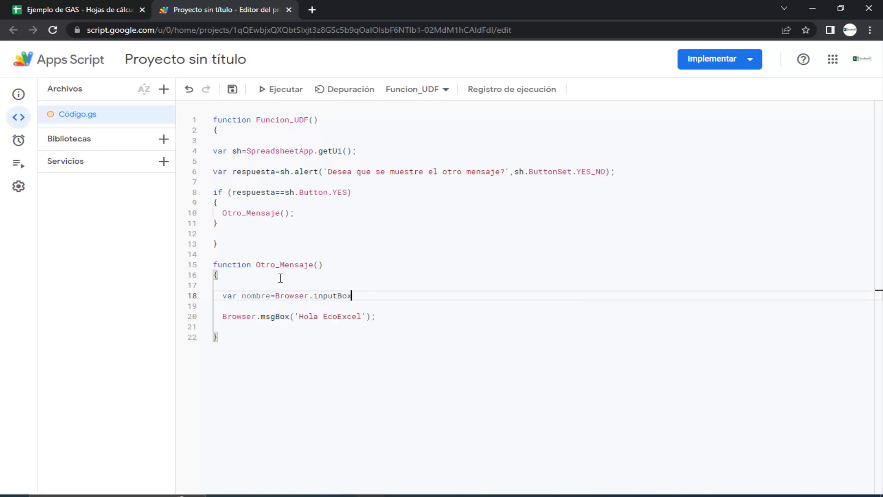
text(()
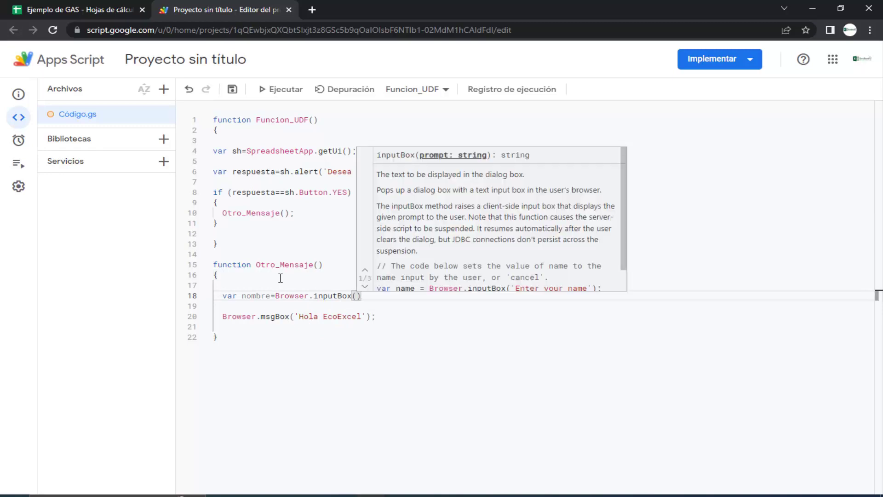
text('F)
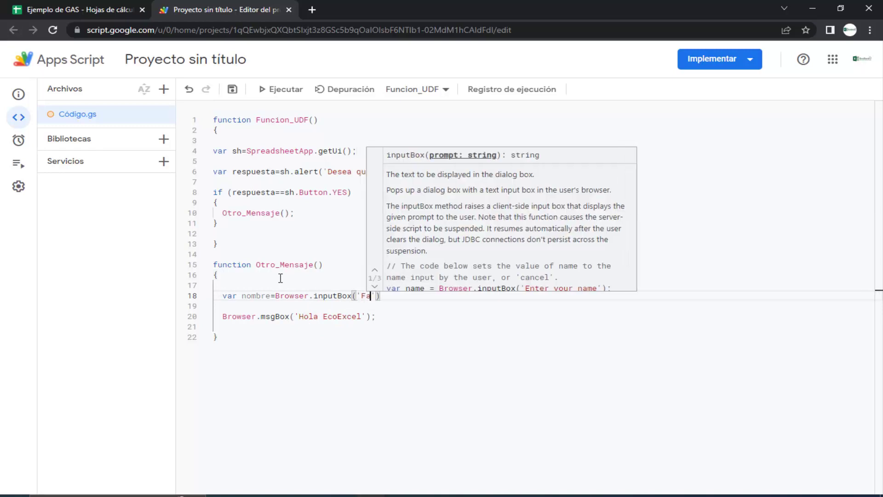
text(avor coloque su )
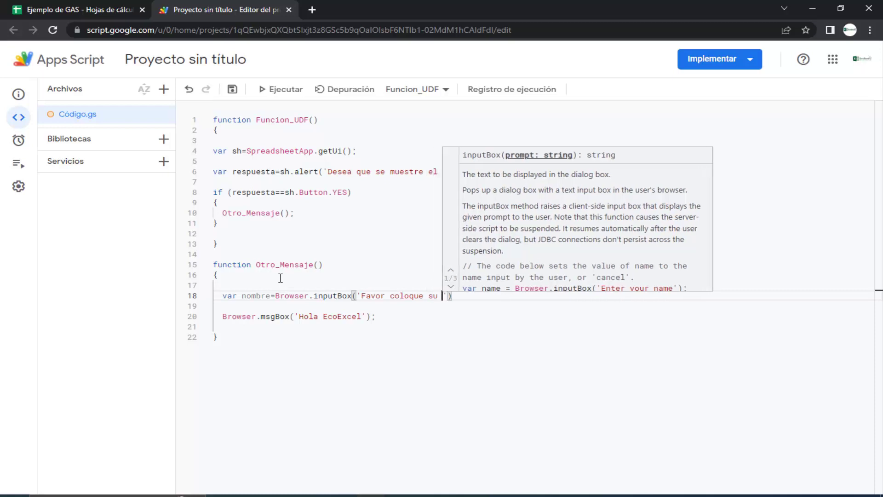
text(nombre'))
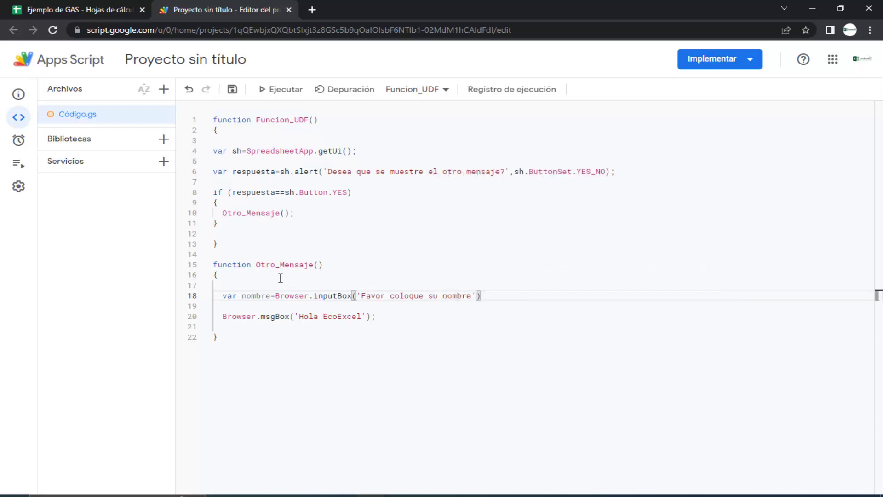
text(;)
Change the greeting to 'Hola ' + nombre + 'Que bueno que estés por aqui....' and save.
double_click(332, 316)
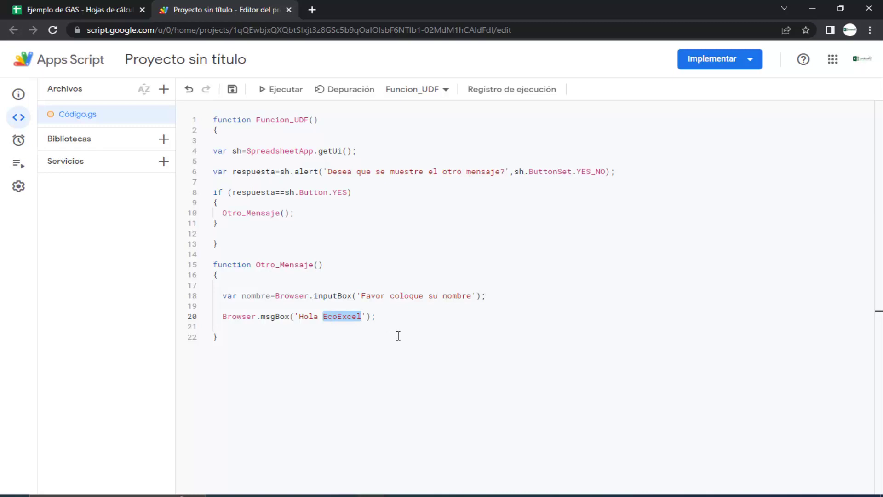
key(BackSpace)
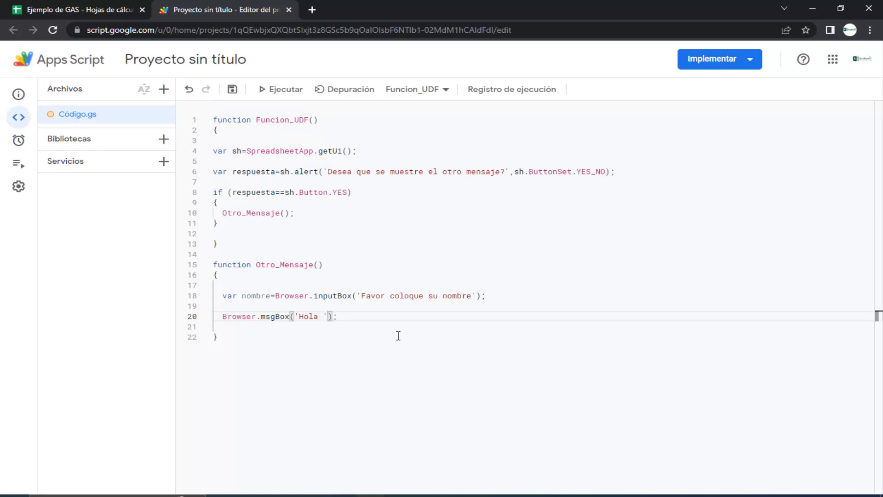
text(+ )
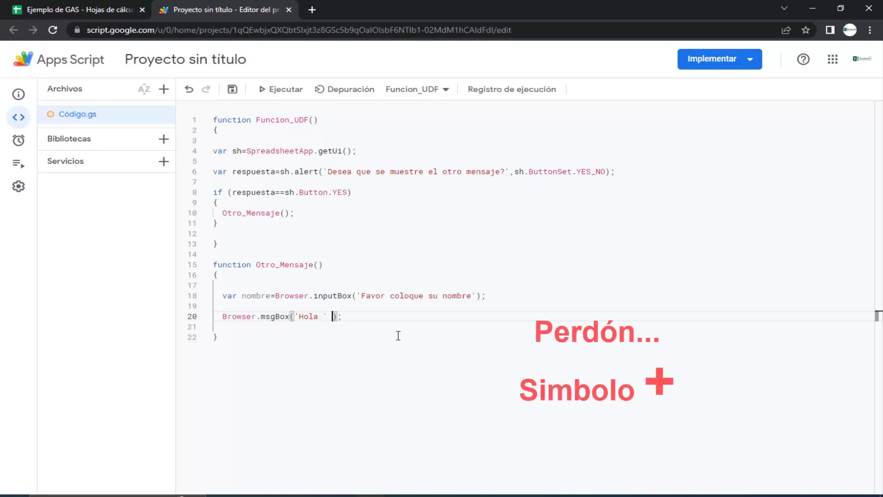
text(nom)
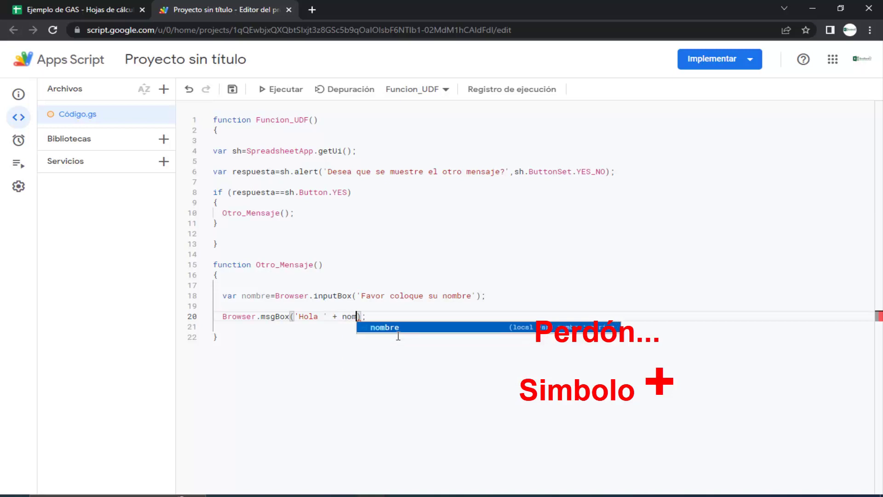
text(bre +)
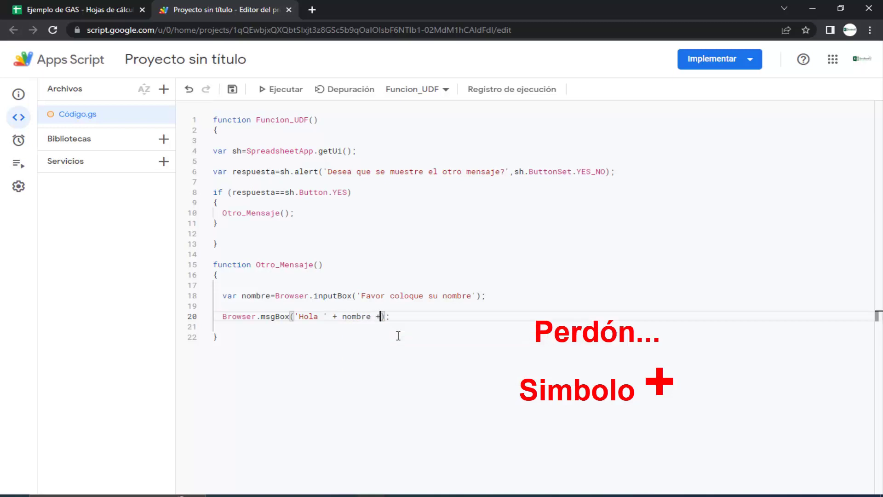
text( ')
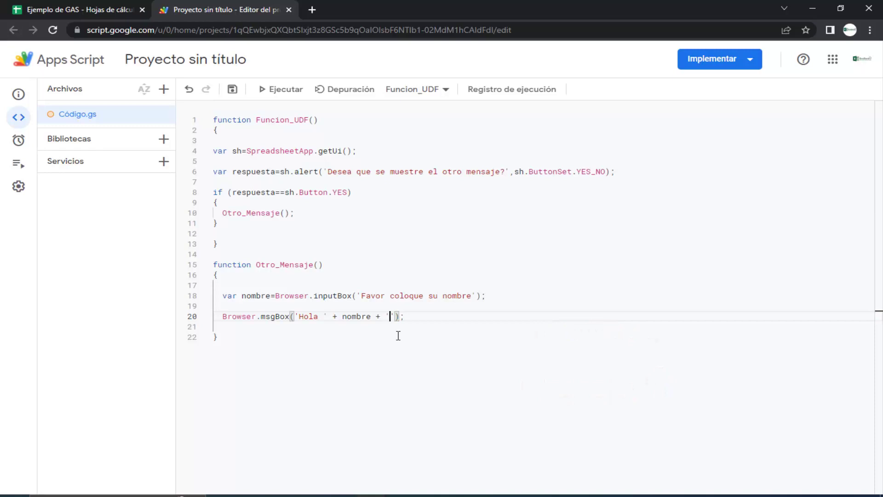
text(Que bueno que)
text( estés por)
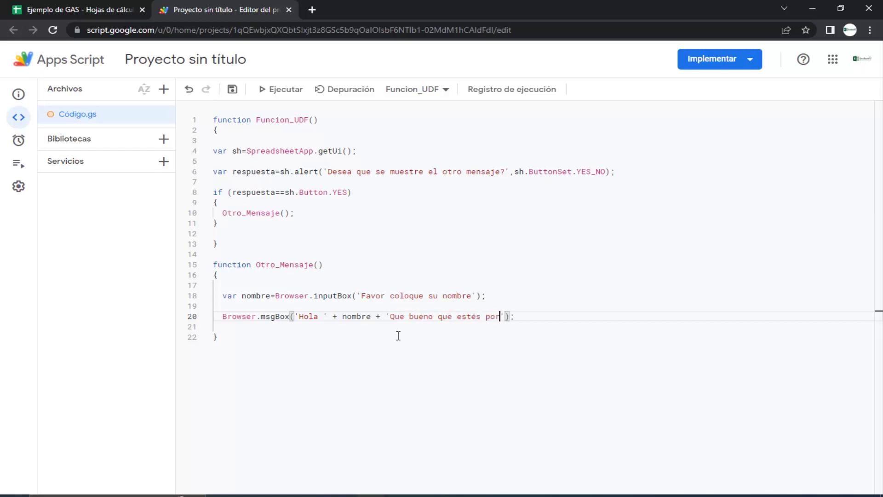
text( aqui....)
key(Right)
click(398, 335)
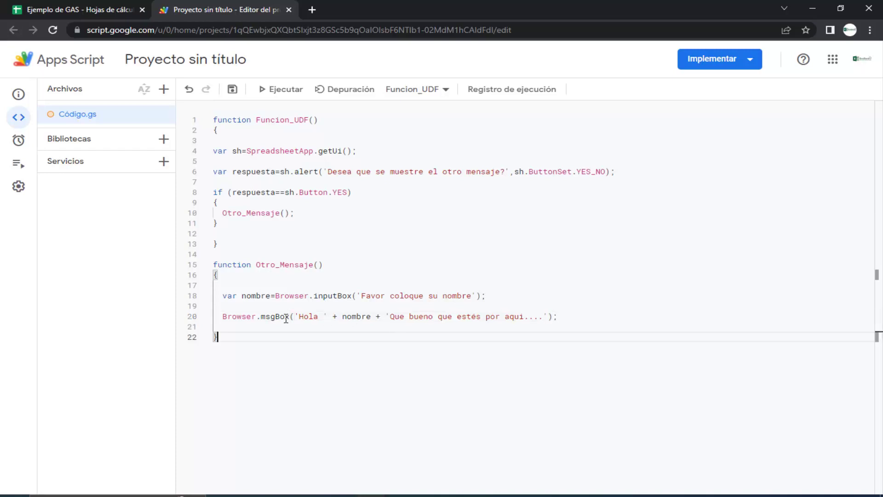
click(234, 90)
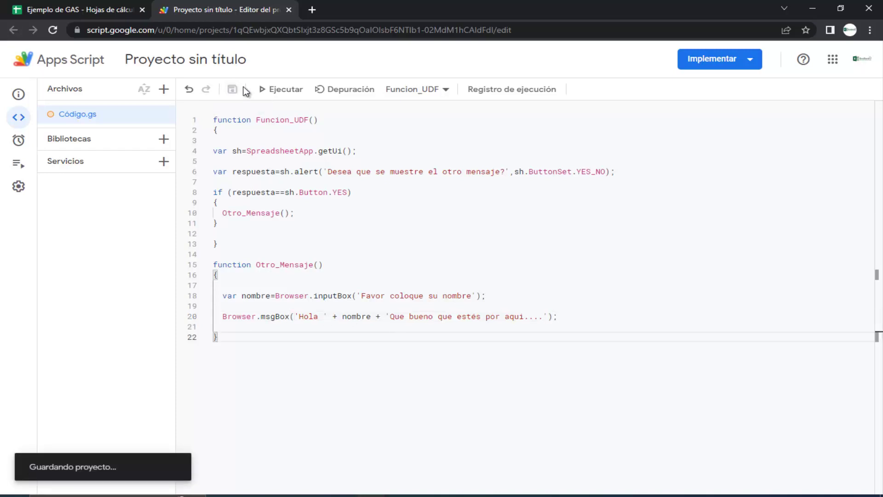
Run the script and answer No to its question.
click(285, 90)
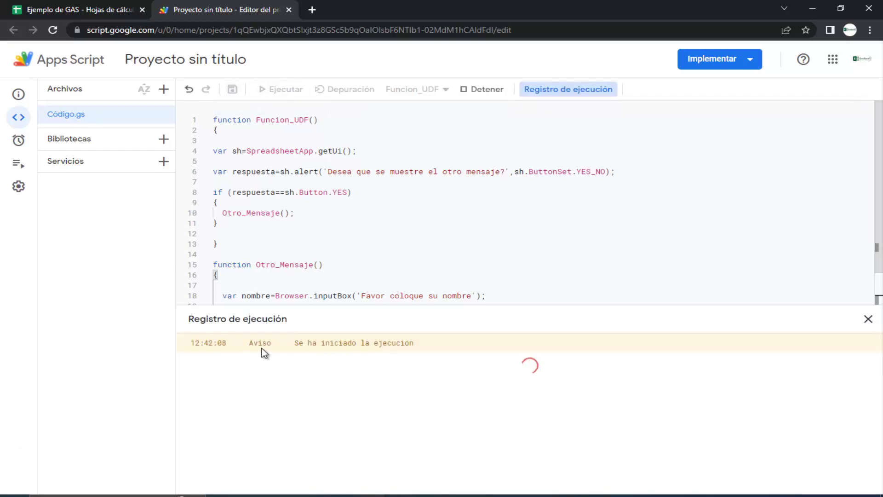
click(80, 6)
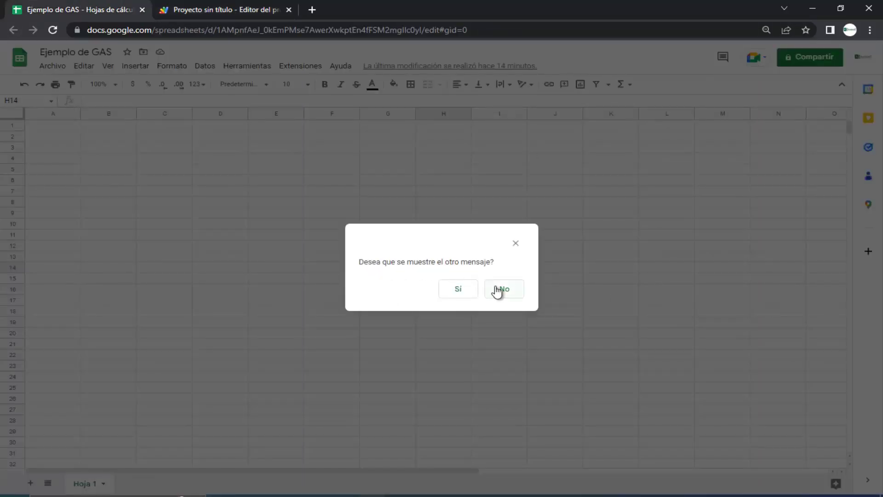
click(504, 289)
click(225, 12)
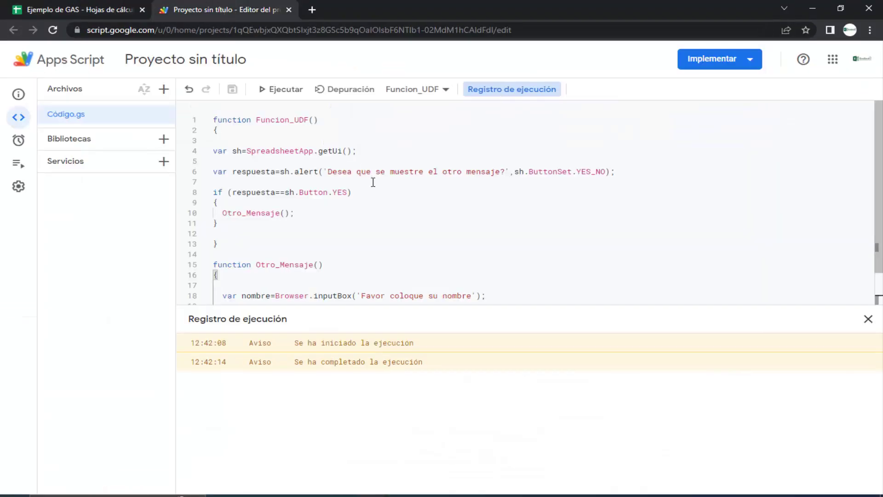
Run it again, answer Yes, enter a person's name, and dismiss the greeting.
click(282, 90)
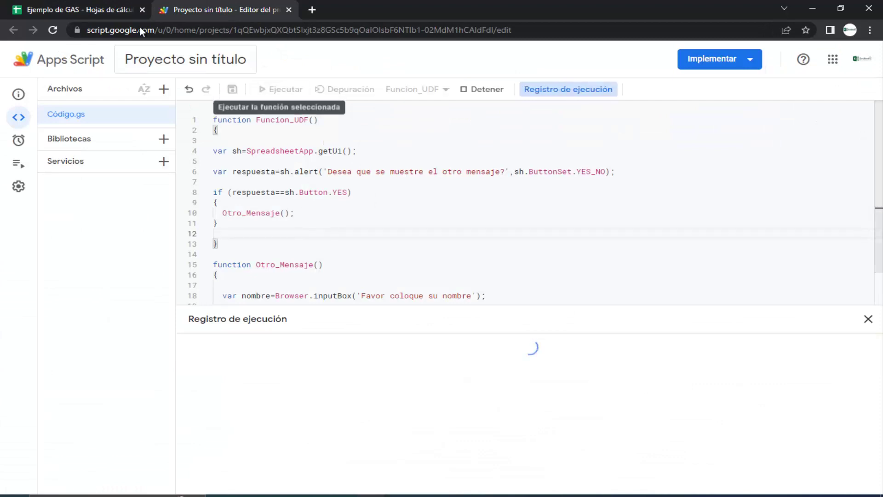
click(89, 8)
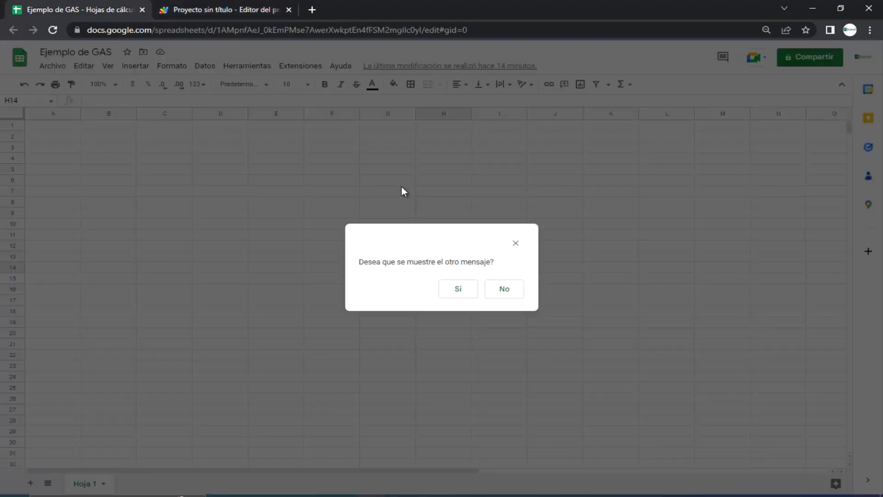
click(458, 292)
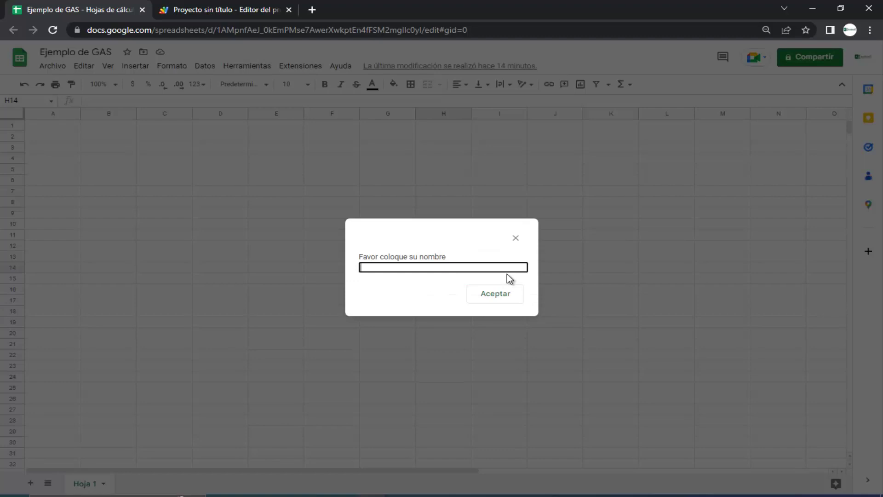
text(David )
text(Garcia)
key(Tab)
key(Return)
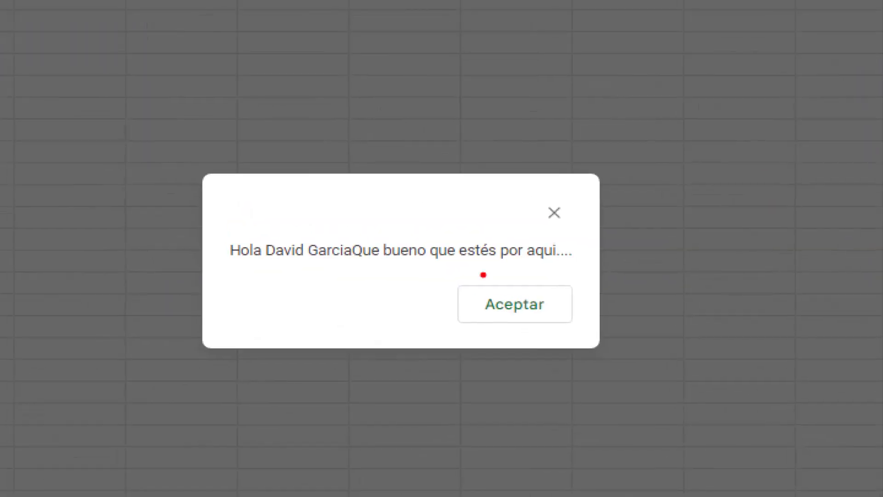
drag(149, 219, 600, 276)
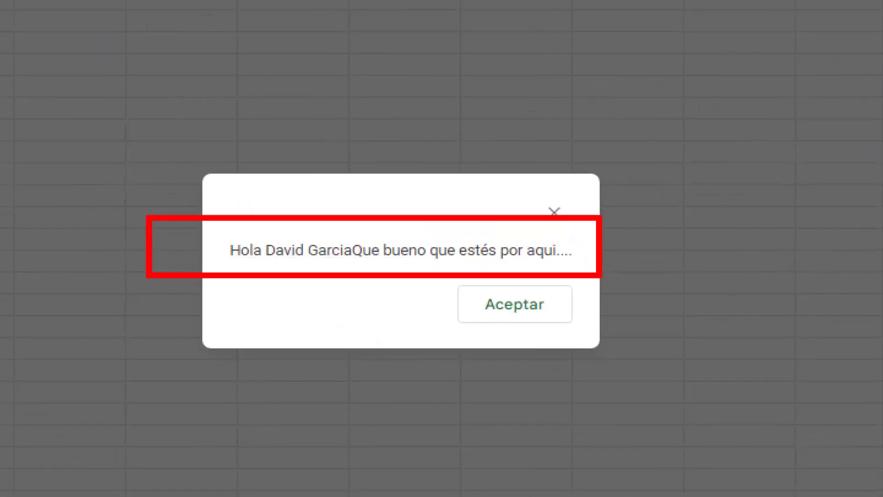
click(506, 295)
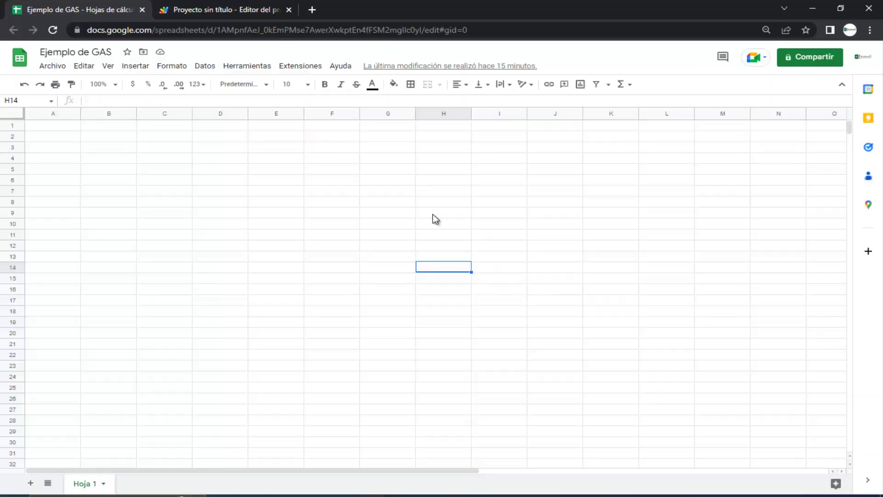
click(260, 6)
scroll(402, 276, down, 2)
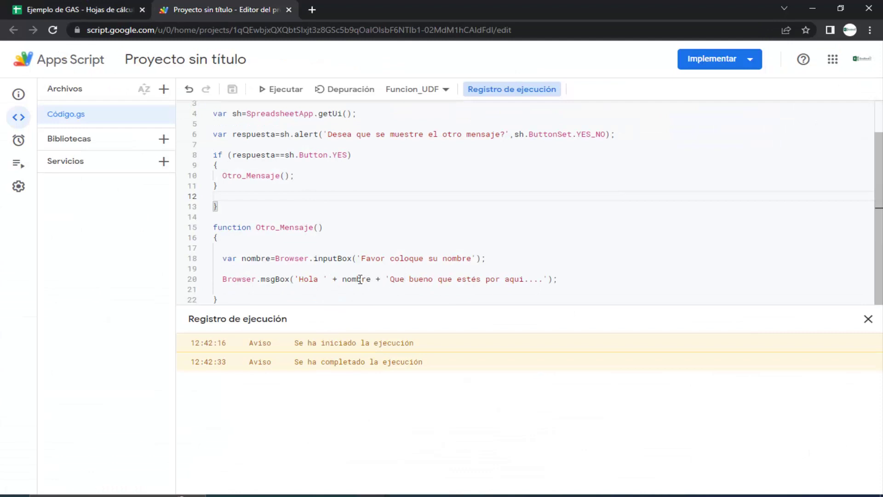
Insert a period before 'Que bueno que estés por aqui' on line 20 and save.
click(393, 279)
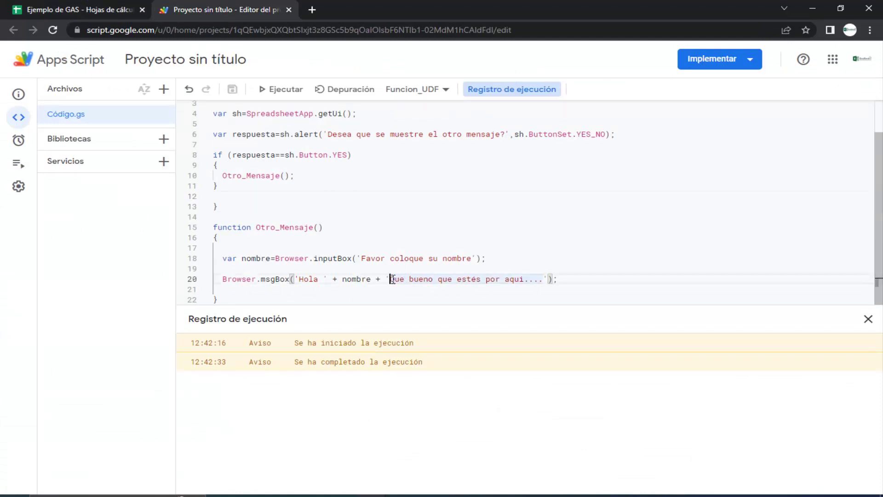
text(.)
key(ctrl+End)
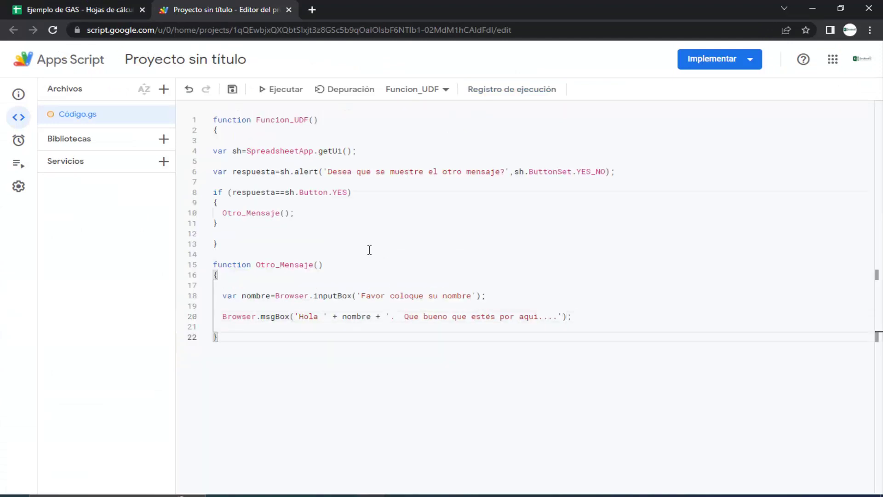
click(232, 89)
Check the Ejemplo de GAS sheet and script editor, ending on the spreadsheet.
click(85, 9)
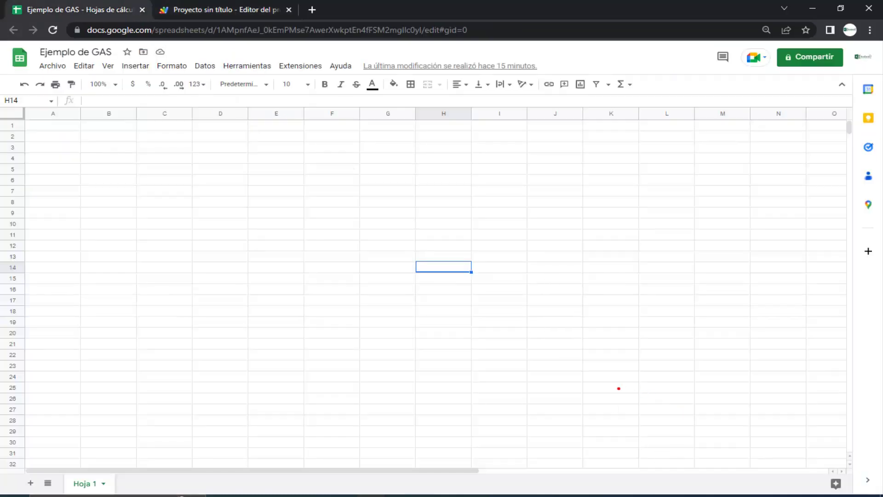
drag(619, 388, 774, 472)
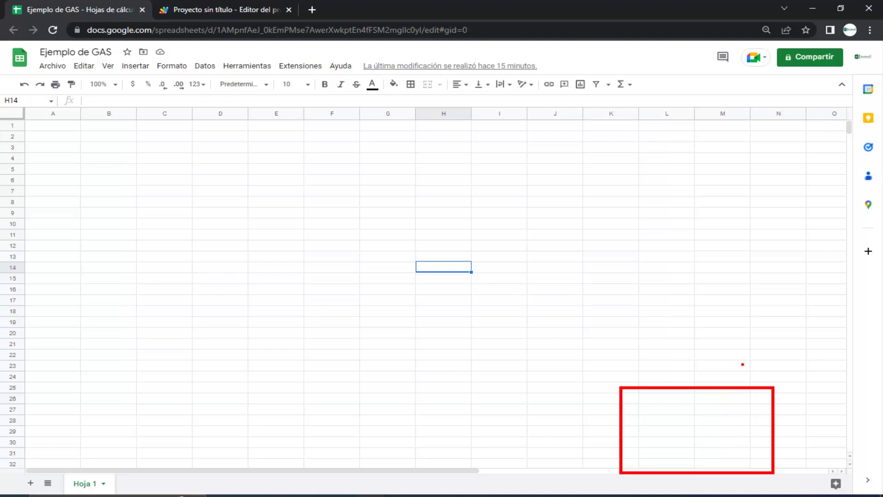
drag(742, 366, 765, 317)
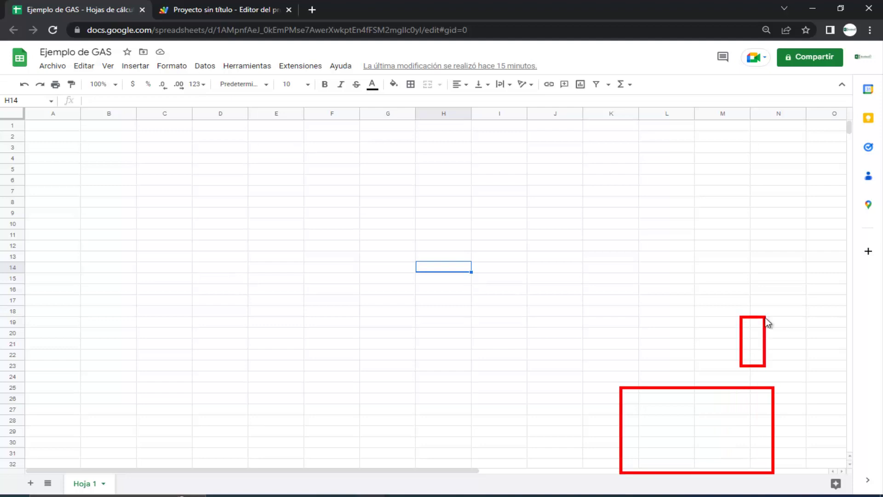
key(Escape)
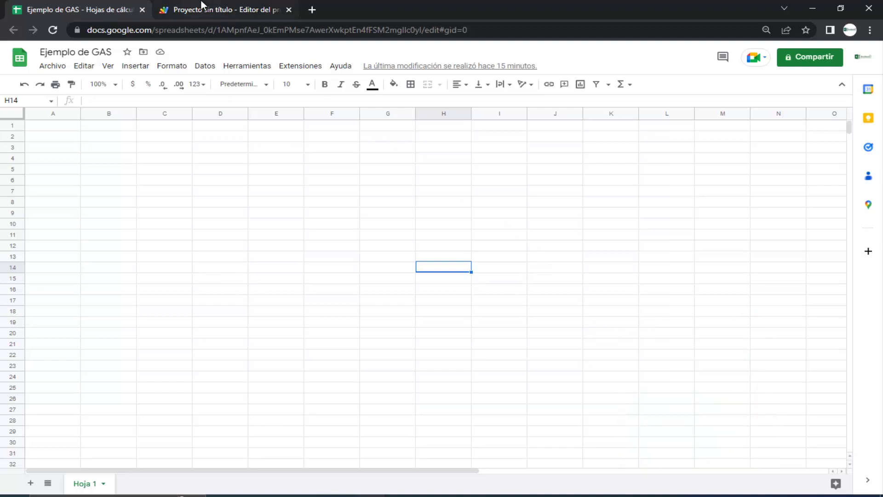
click(210, 8)
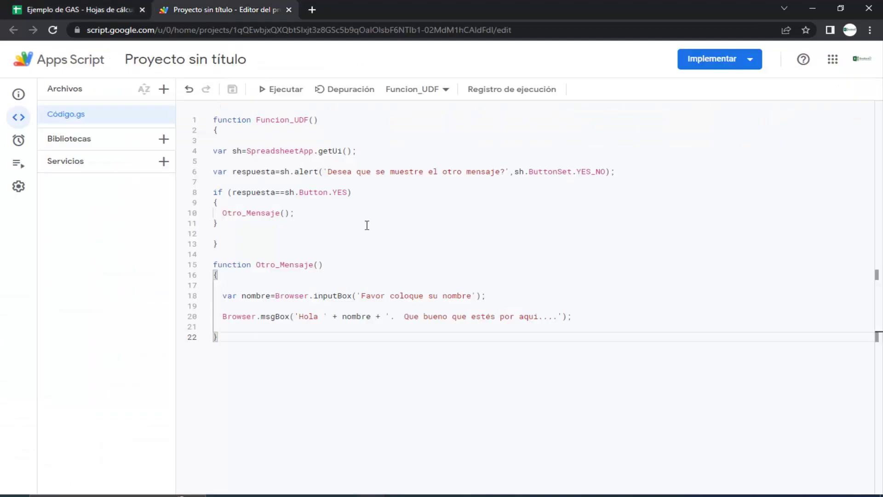
click(69, 9)
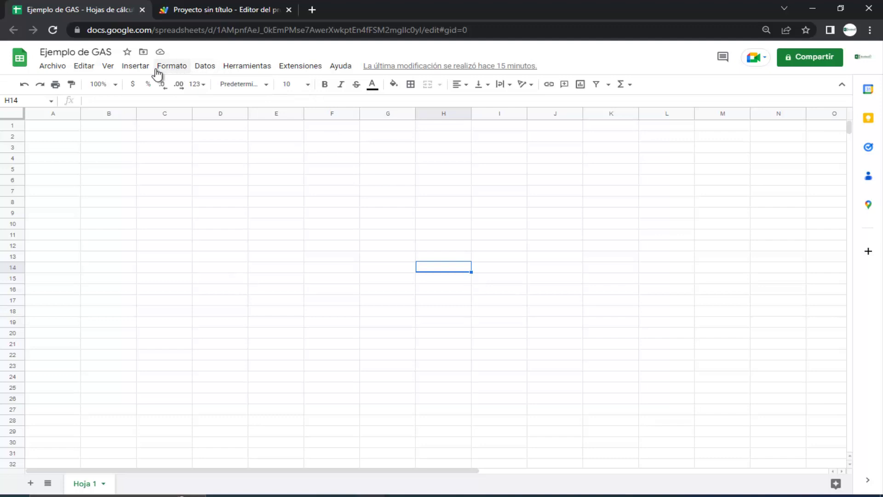
Start a new drawing from Insertar and draw a rounded rectangle.
click(134, 67)
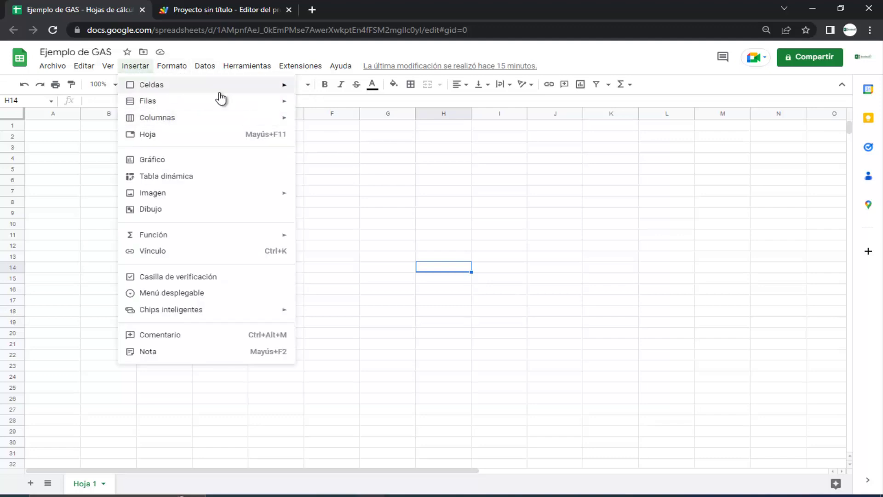
click(366, 159)
click(136, 67)
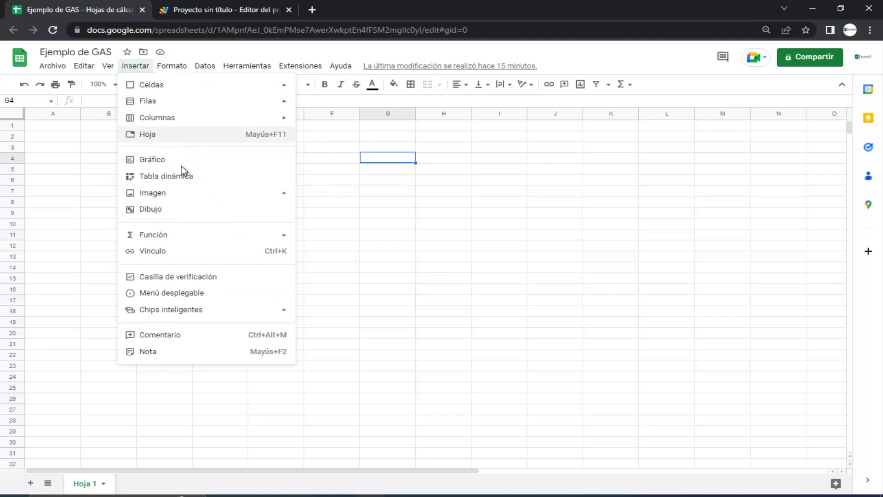
click(173, 213)
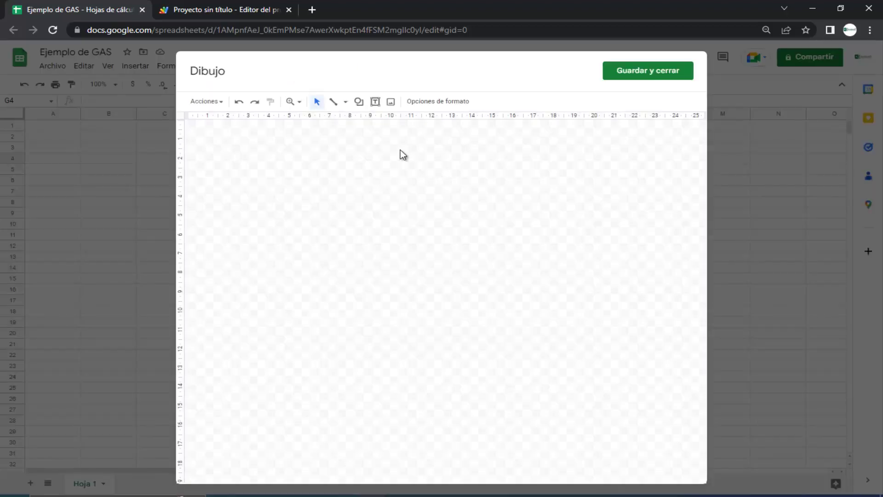
click(357, 105)
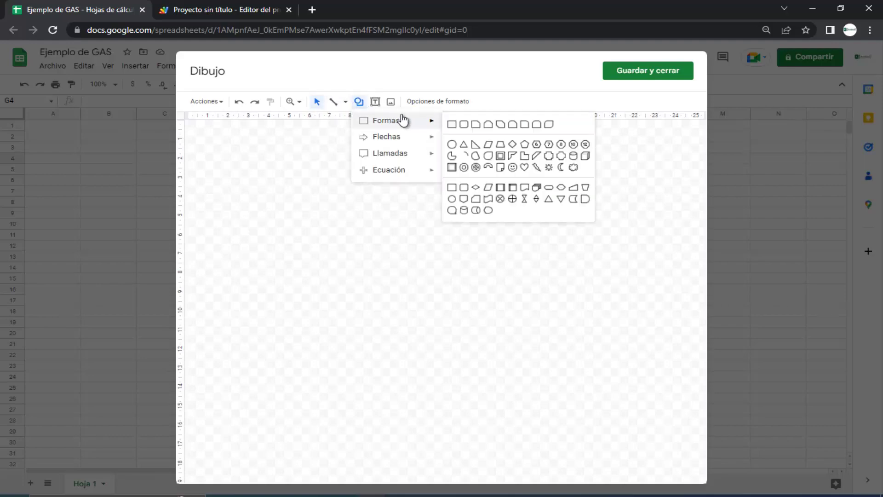
click(465, 125)
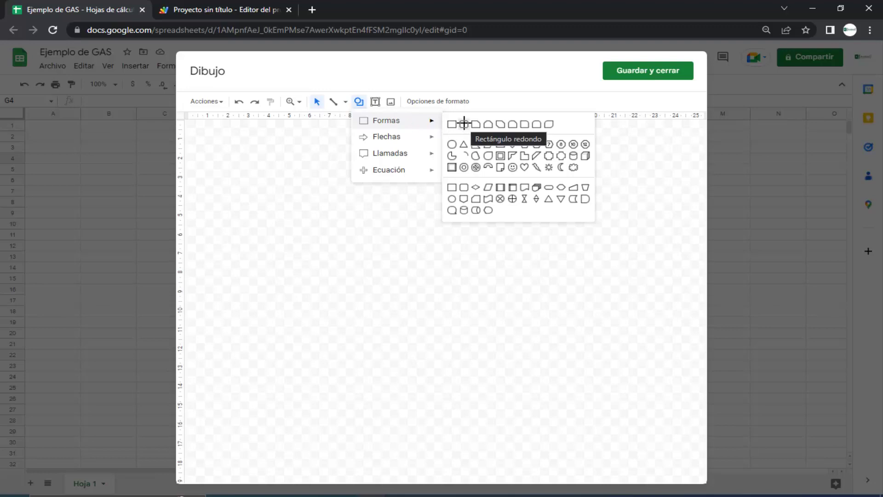
drag(247, 143, 344, 178)
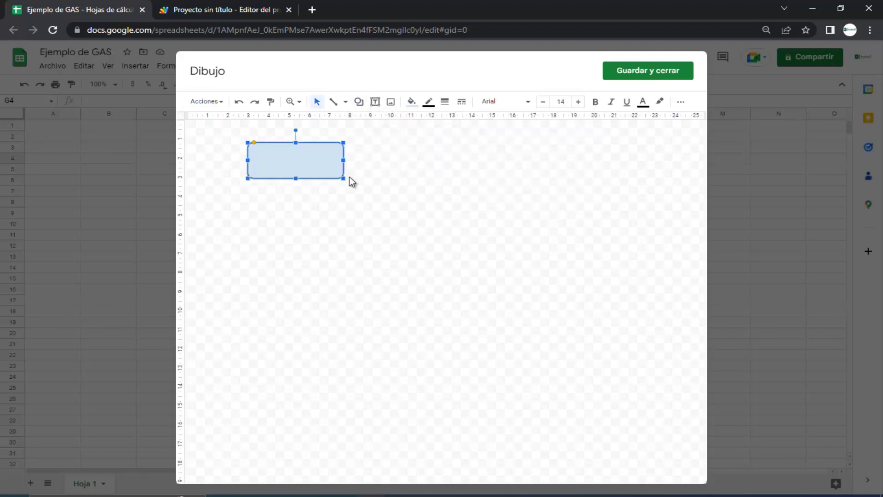
Label the rectangle 'Procesar Función', centered and bold, and widen it to one line.
right_click(307, 161)
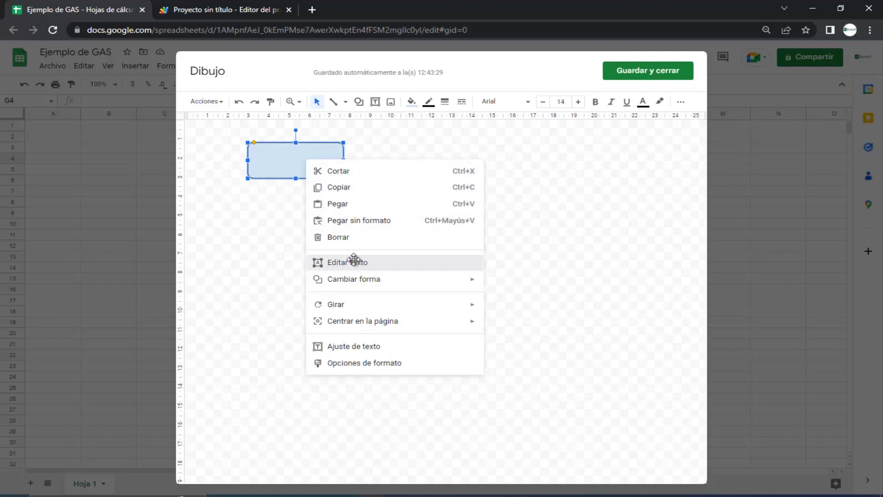
click(351, 262)
text(Pro)
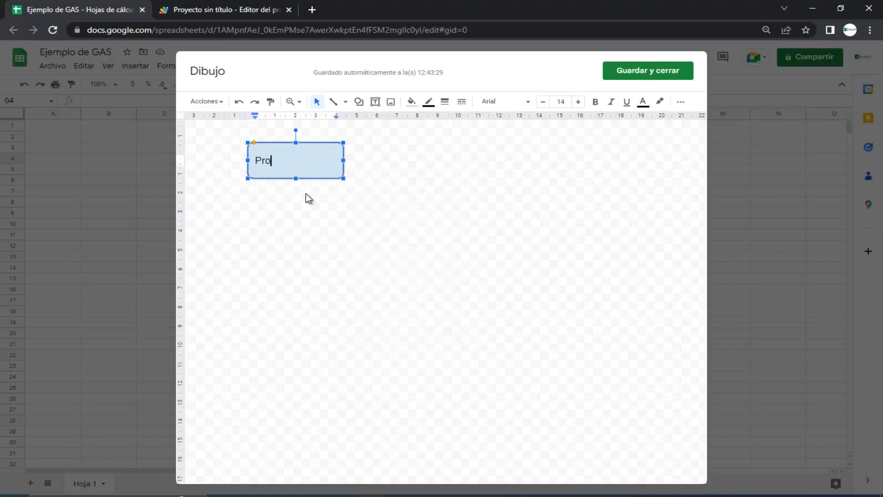
text(cesar)
text( Funcion)
key(BackSpace)
key(BackSpace)
text(ón)
key(ctrl+a)
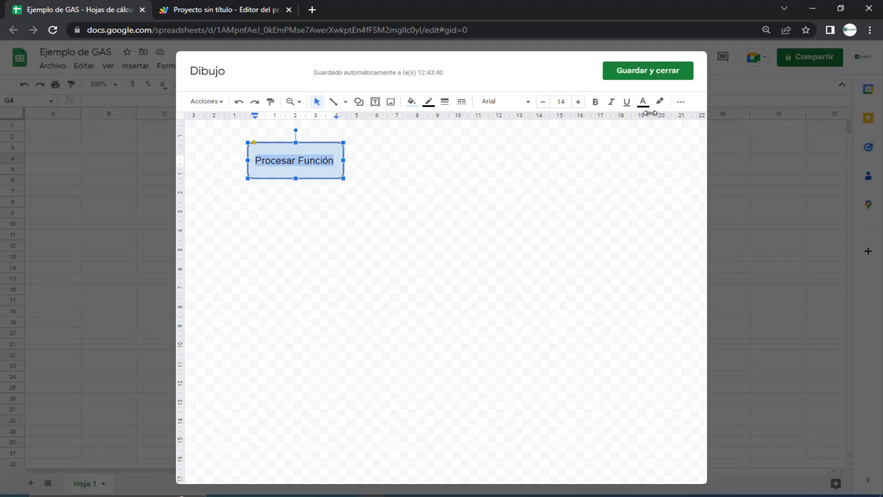
click(680, 102)
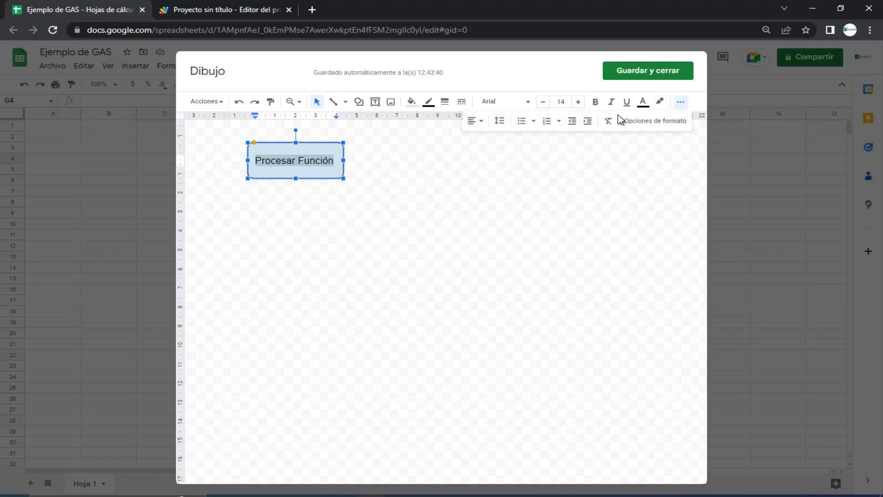
click(480, 121)
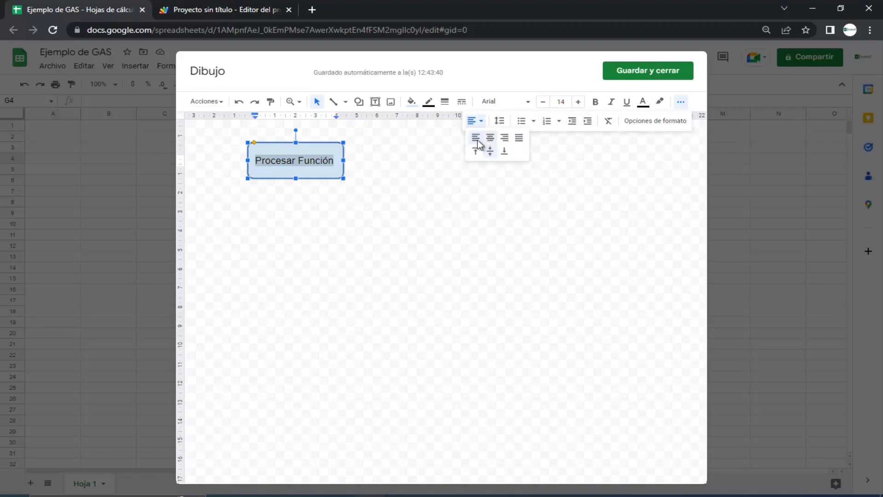
click(478, 140)
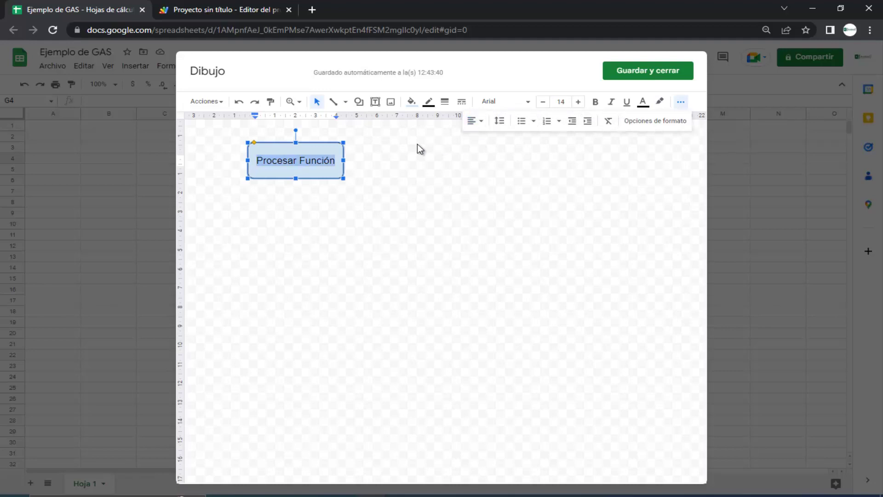
click(595, 102)
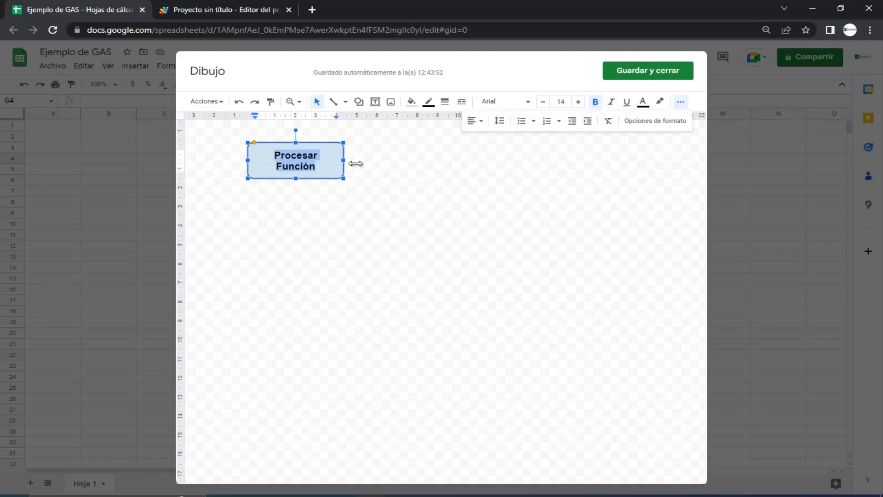
drag(344, 160, 372, 161)
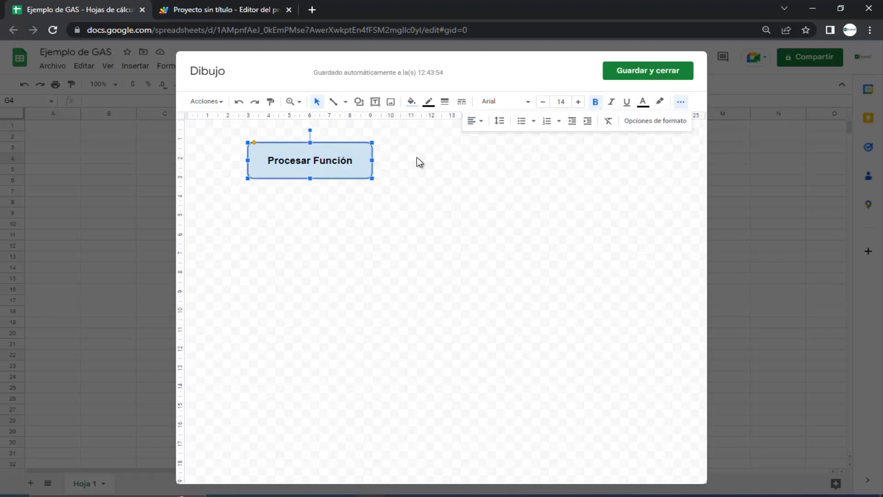
Save the drawing onto Hoja 1 and move the button over cells A2–C5.
click(649, 73)
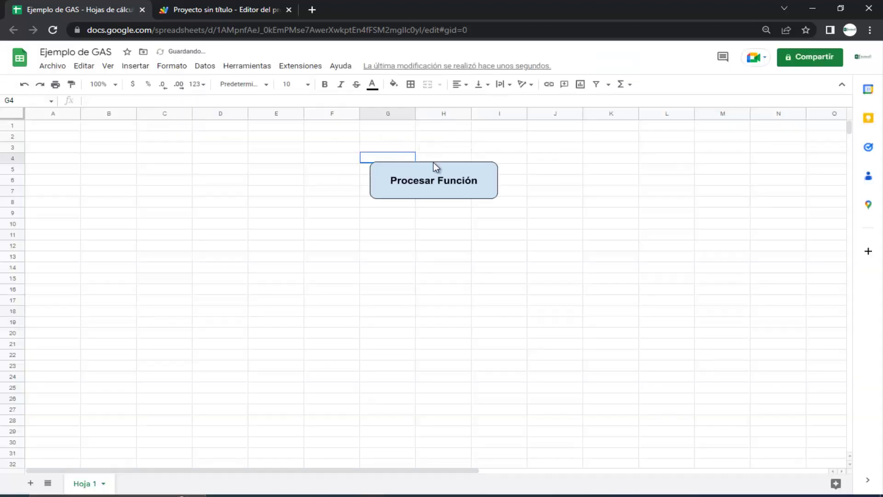
click(452, 164)
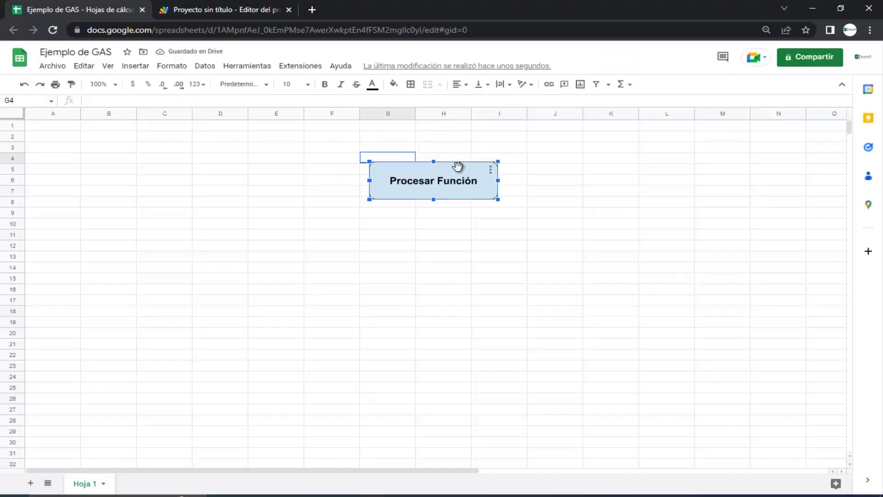
mouse_move(458, 166)
mouse_down()
mouse_move(137, 141)
mouse_move(154, 134)
mouse_up()
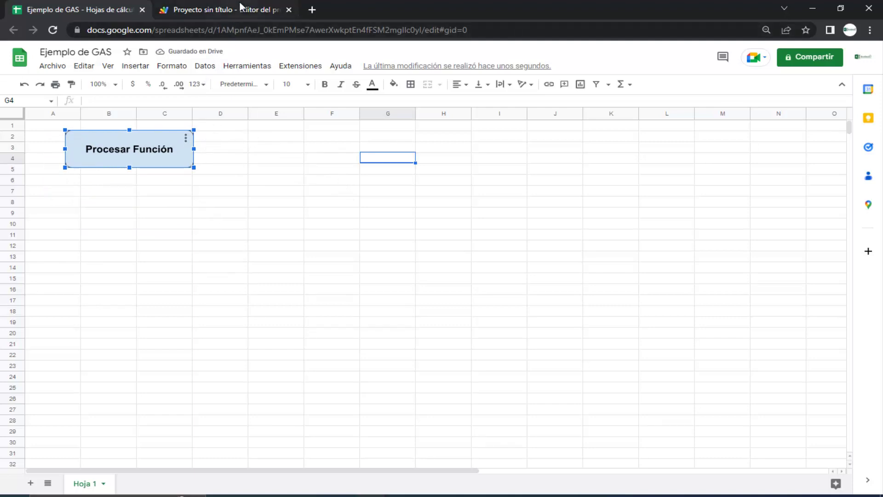
Switch back and forth between the spreadsheet and the script editor.
click(240, 9)
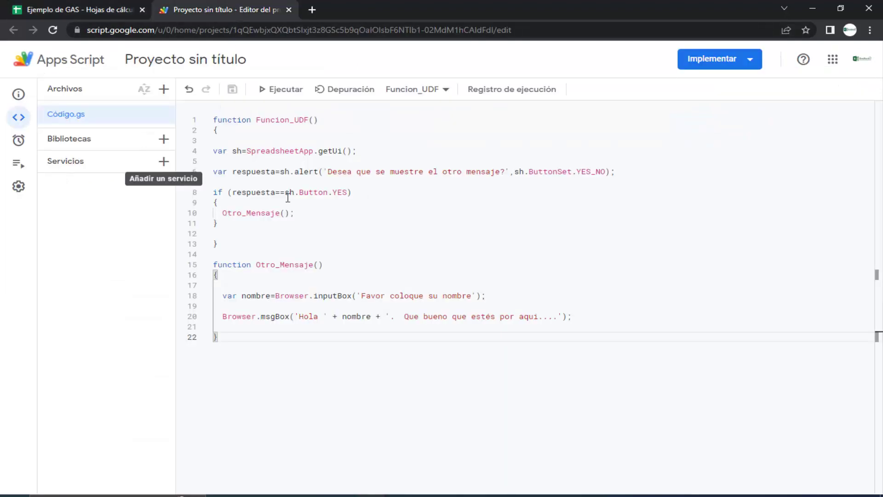
click(86, 9)
click(236, 11)
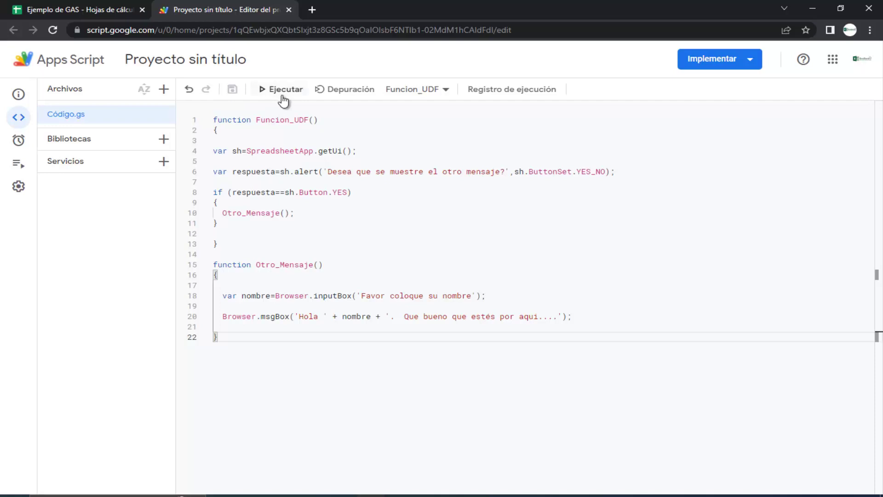
click(99, 6)
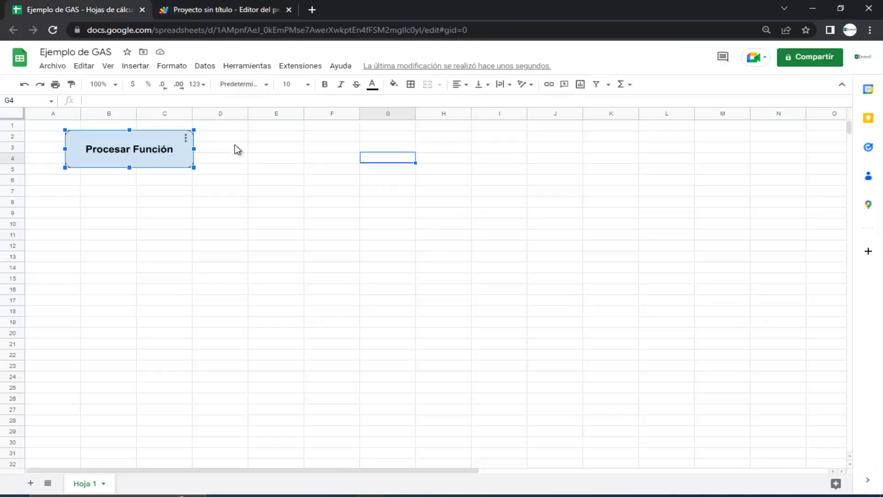
click(209, 6)
Copy Funcion_UDF and assign it as the Procesar Función button's script.
double_click(283, 119)
right_click(283, 119)
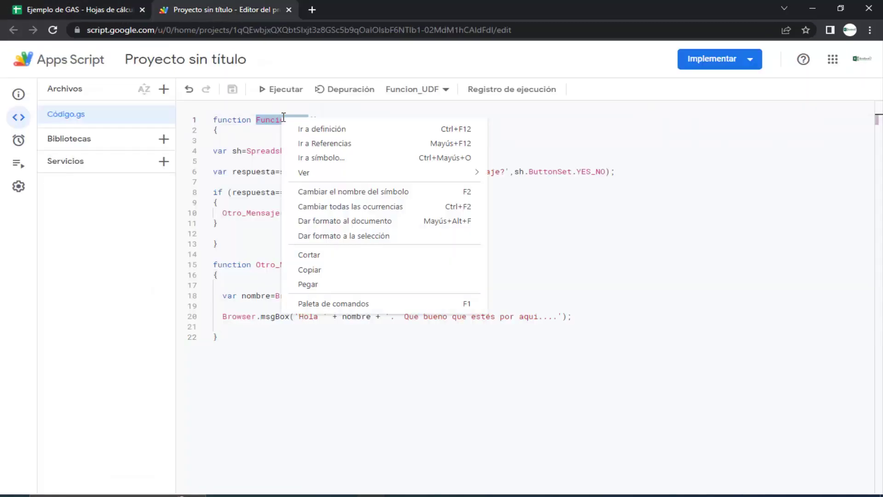
click(353, 275)
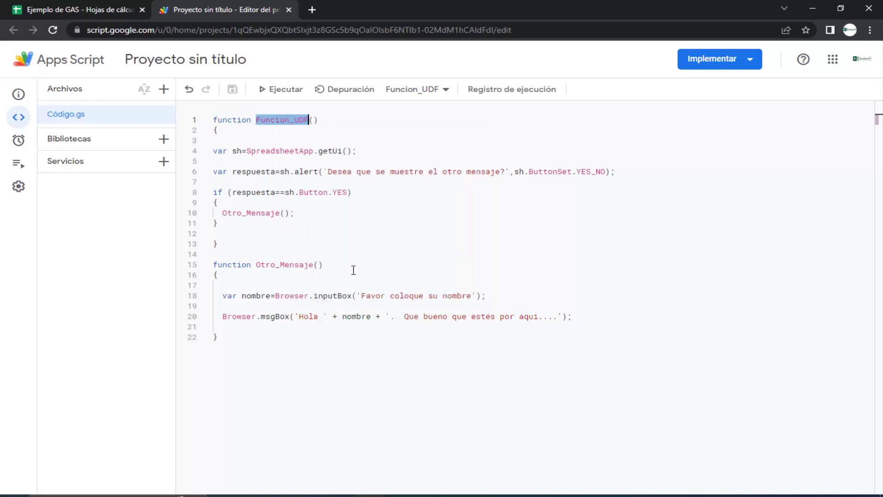
click(91, 6)
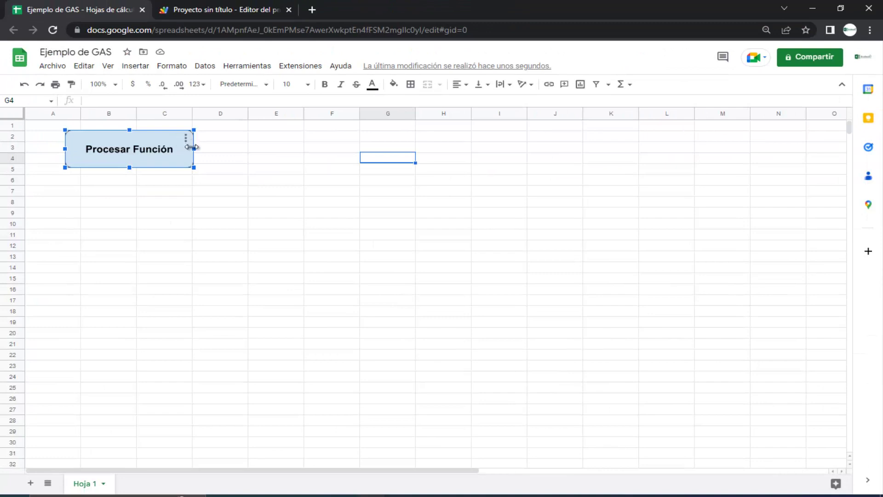
click(186, 139)
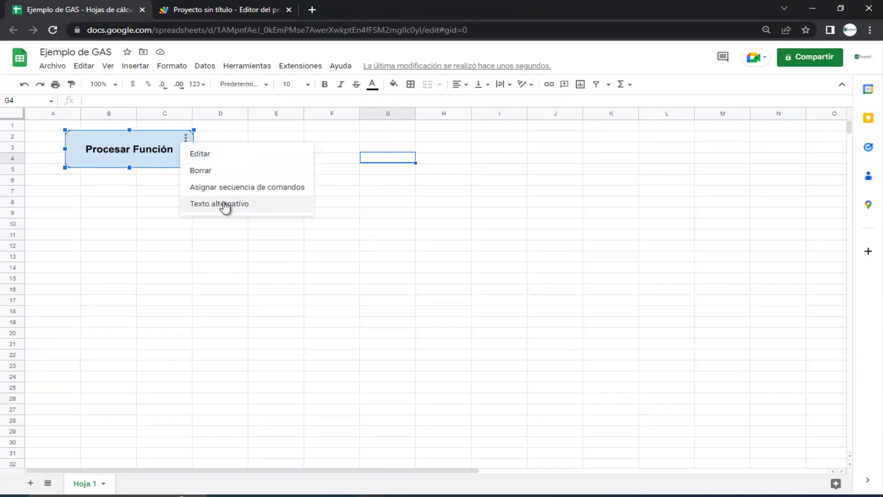
click(214, 188)
text(Funcion_UDF)
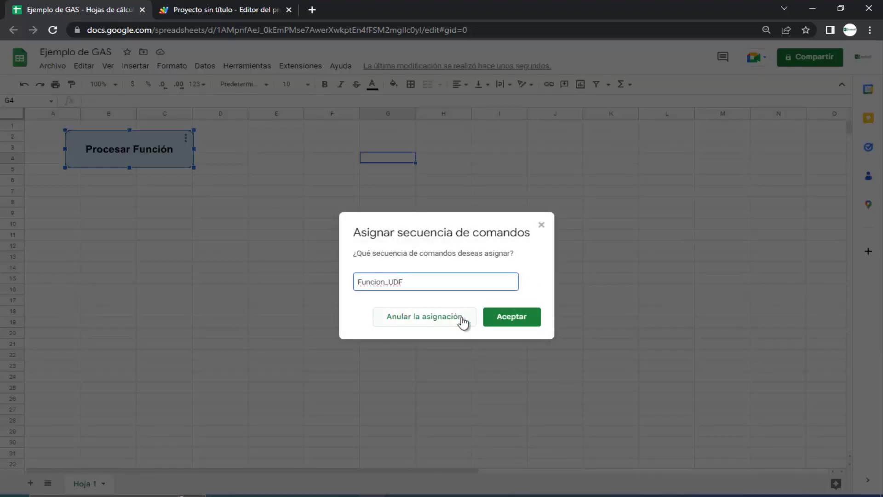
click(513, 323)
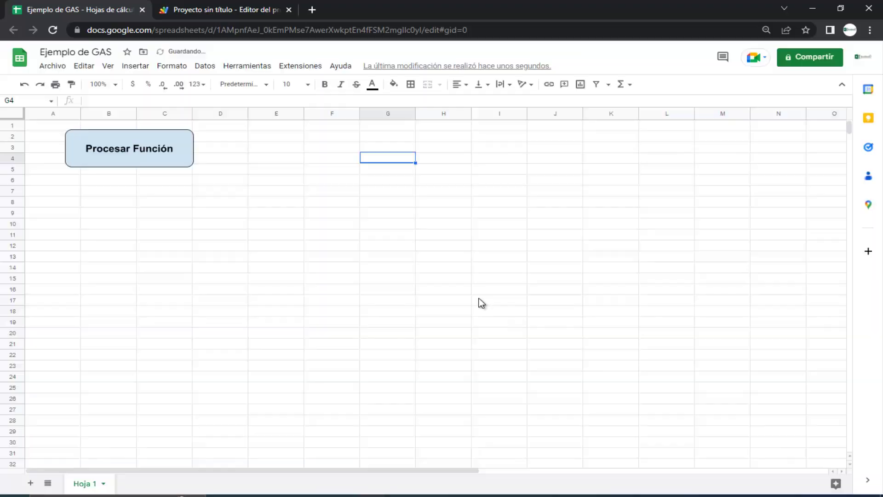
click(162, 154)
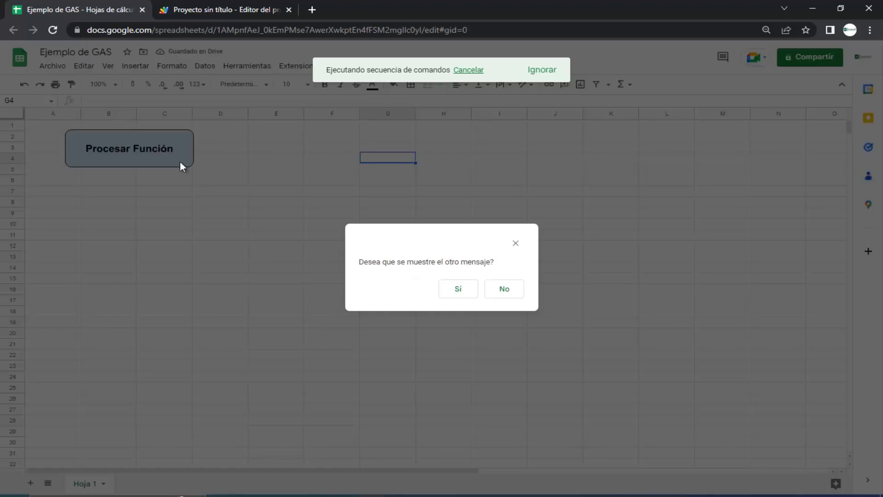
click(504, 289)
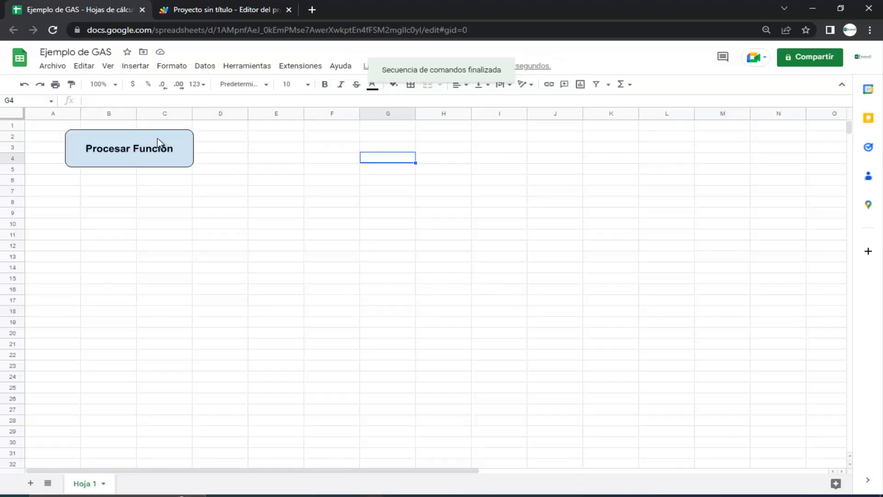
click(144, 144)
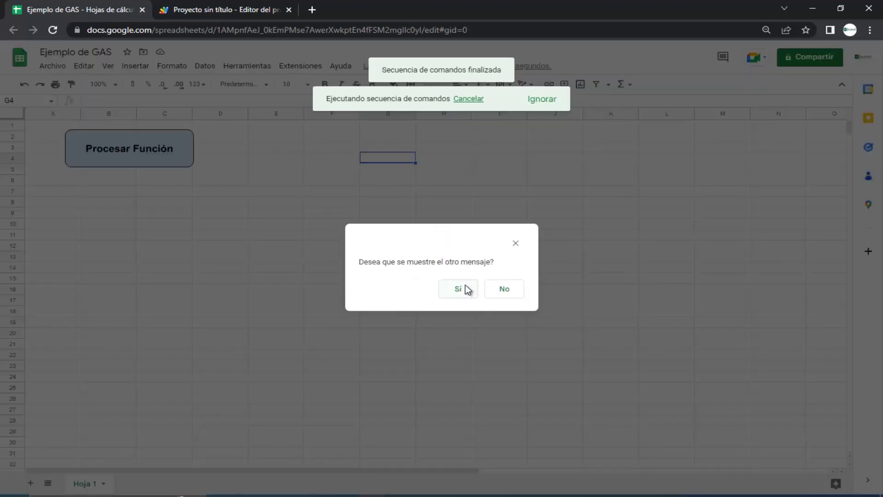
click(465, 289)
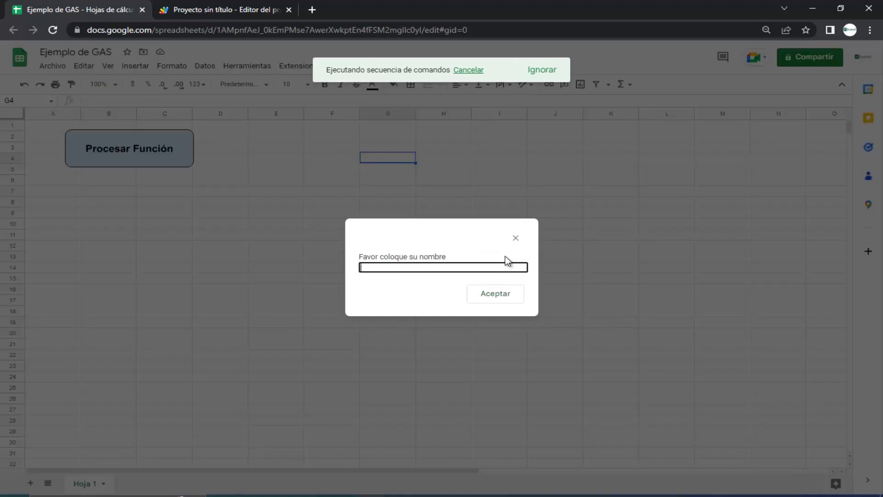
text(Da)
key(BackSpace)
key(BackSpace)
text(Da)
text(vid G)
text(arcia)
key(Tab)
key(Return)
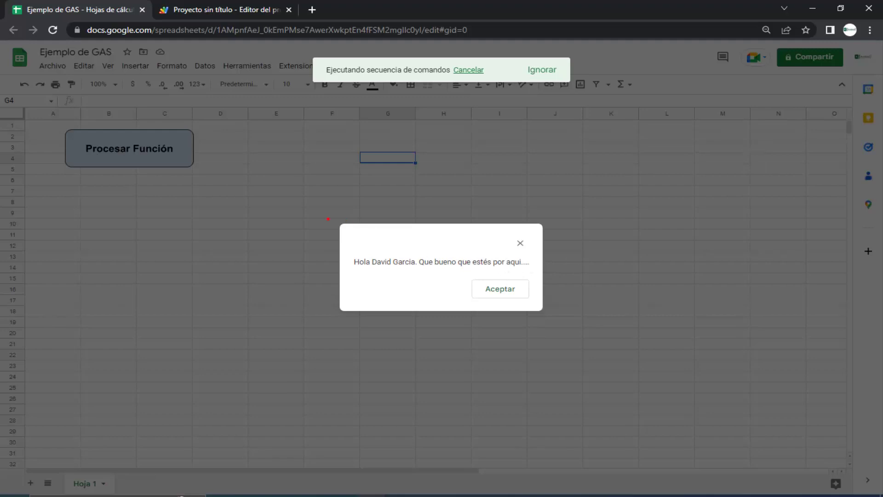
drag(328, 219, 555, 321)
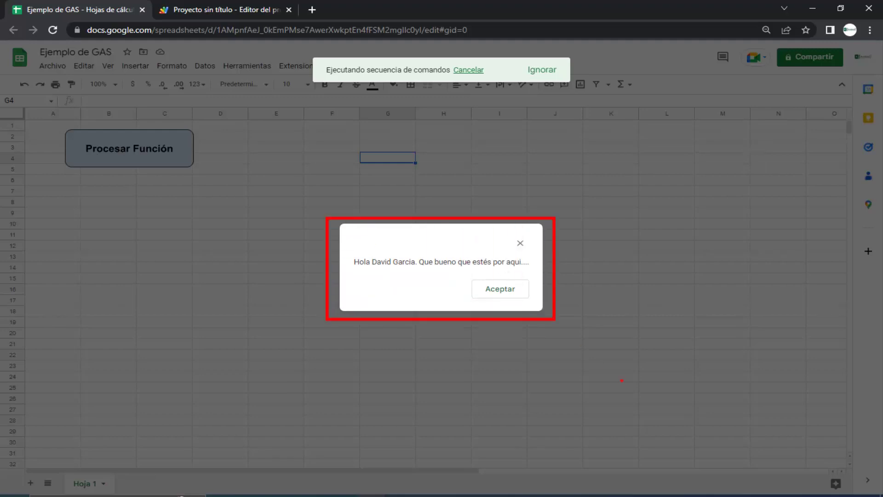
drag(654, 423, 589, 353)
drag(663, 408, 777, 474)
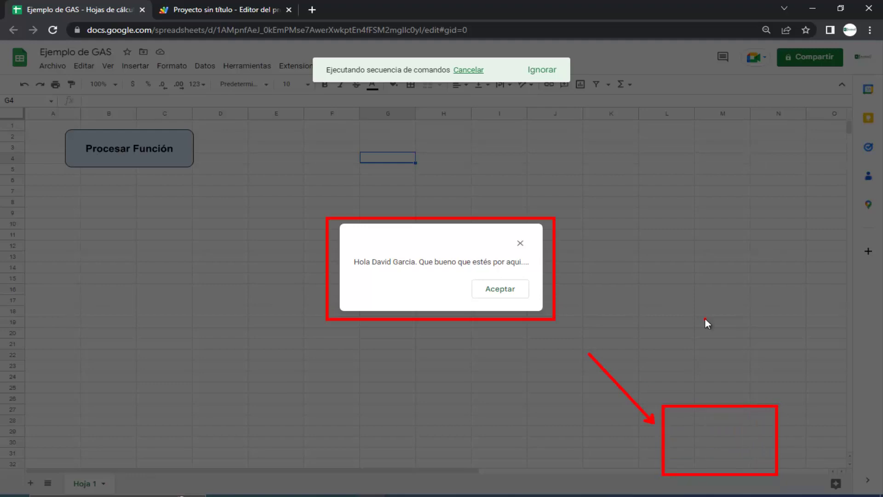
key(Escape)
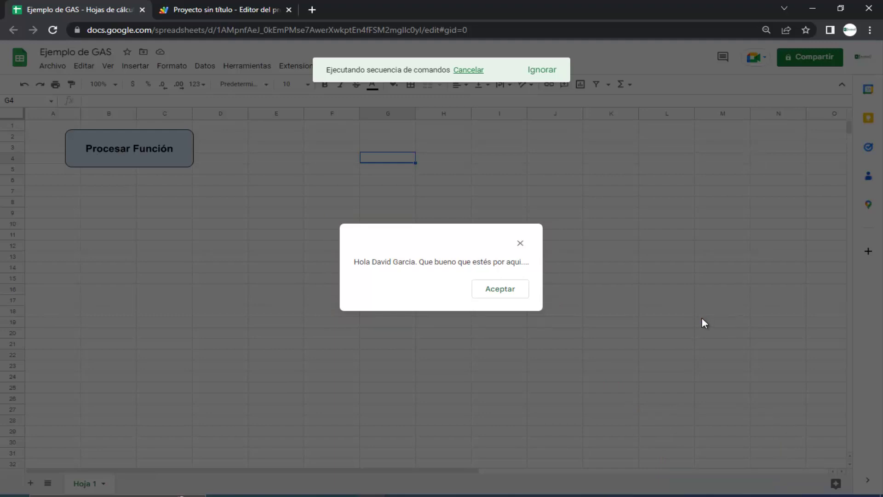
click(510, 295)
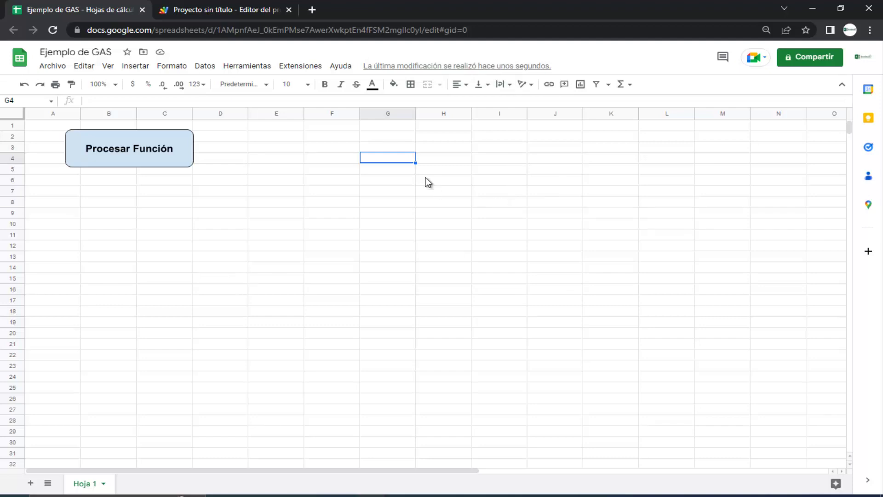
Replace the msgBox greeting on line 20 with a SpreadsheetApp.getActive().toast call.
click(217, 10)
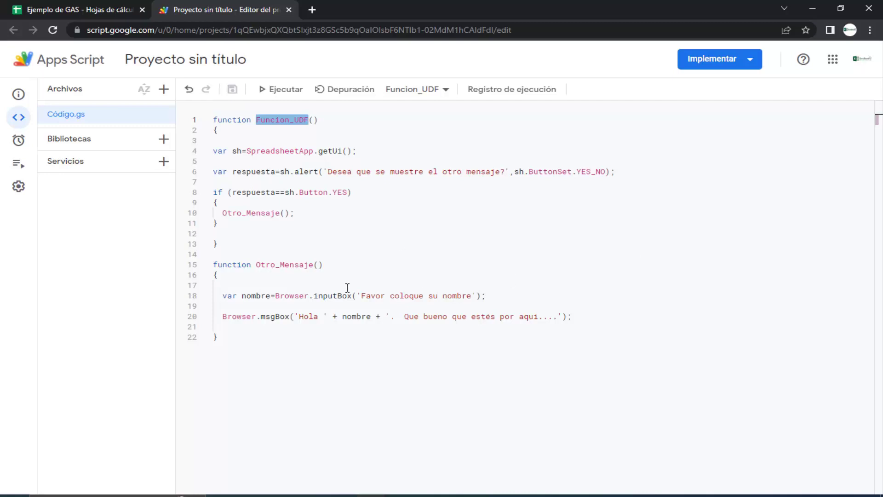
drag(223, 316, 589, 313)
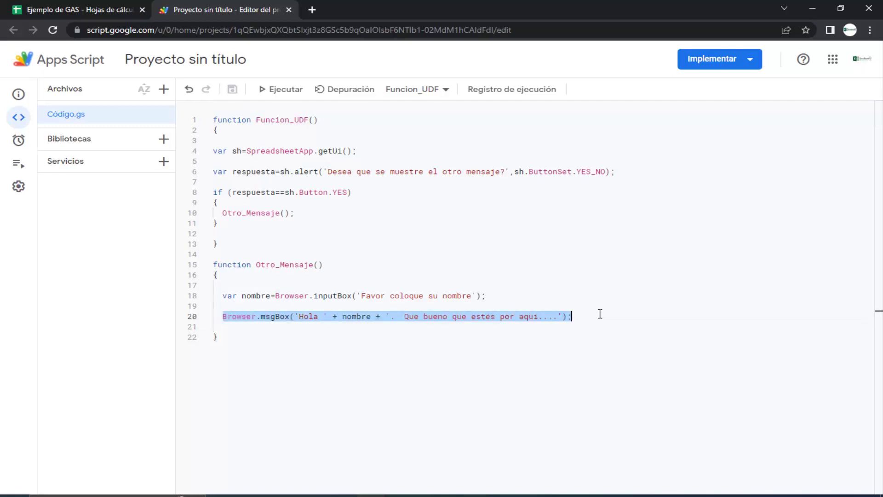
key(Delete)
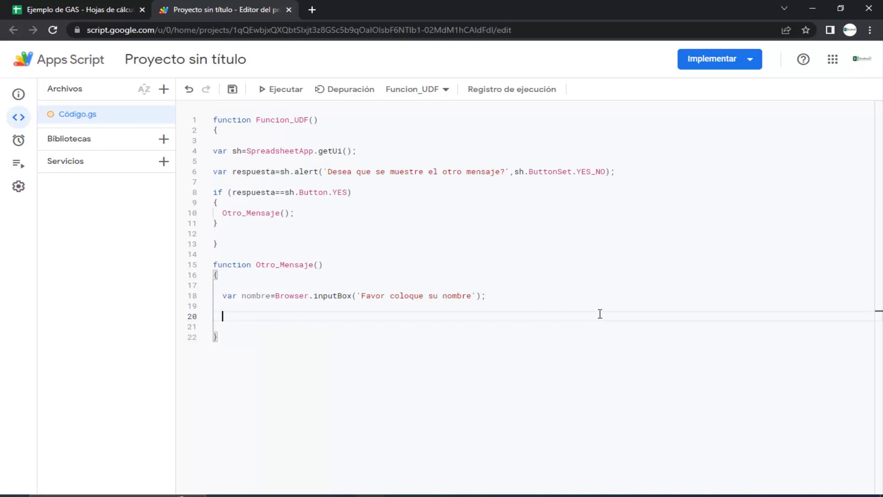
text(spr)
key(Return)
text(.)
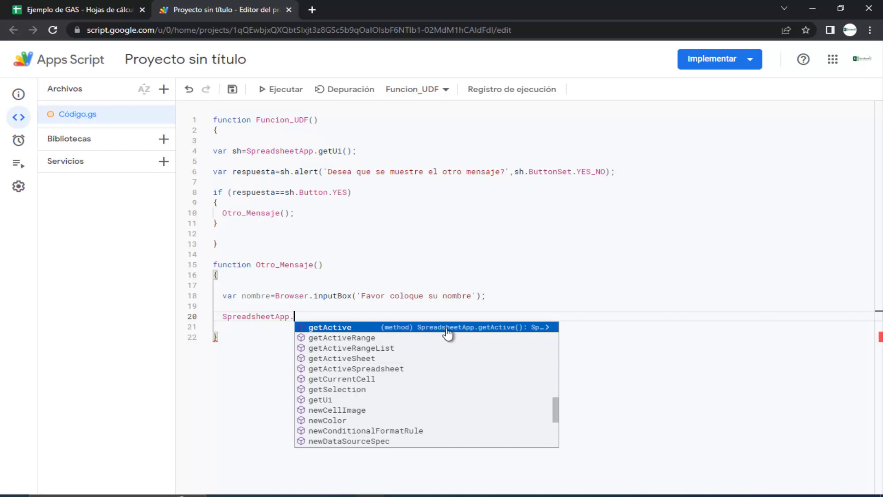
click(446, 328)
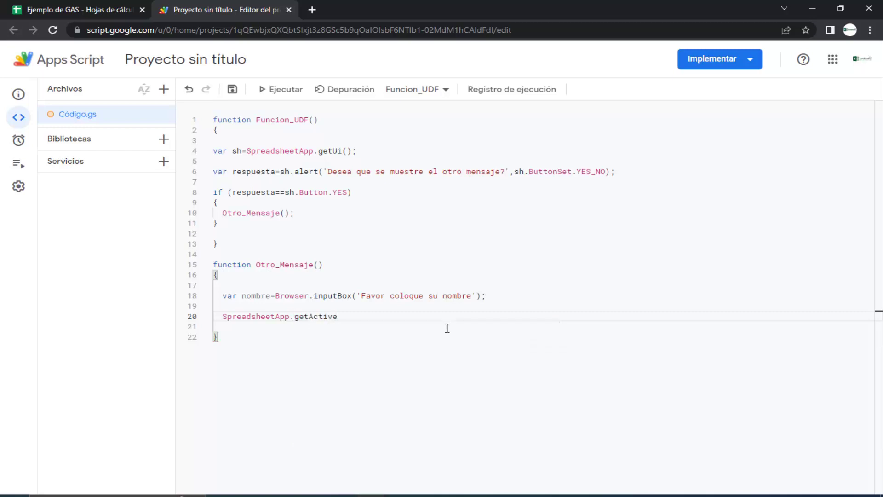
text(()
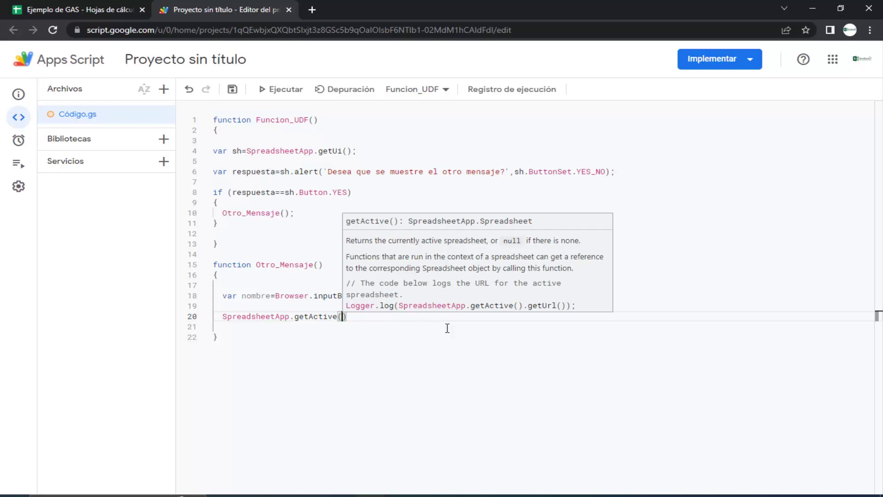
text().)
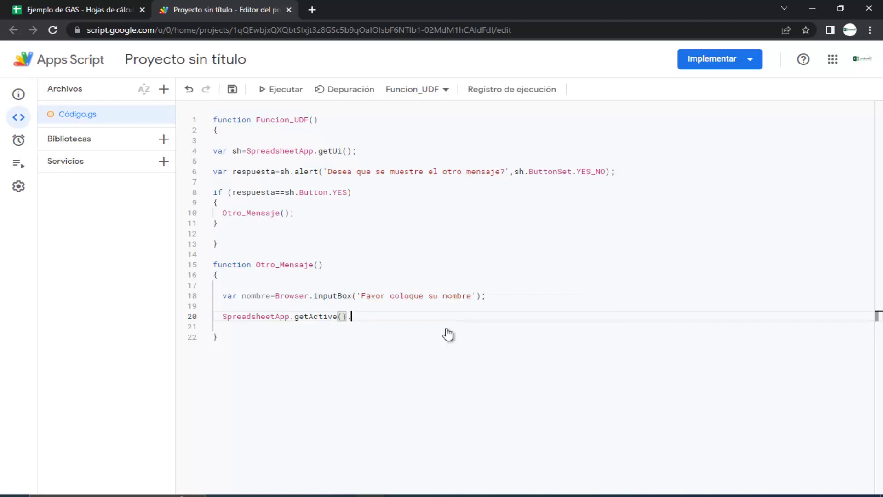
text(to)
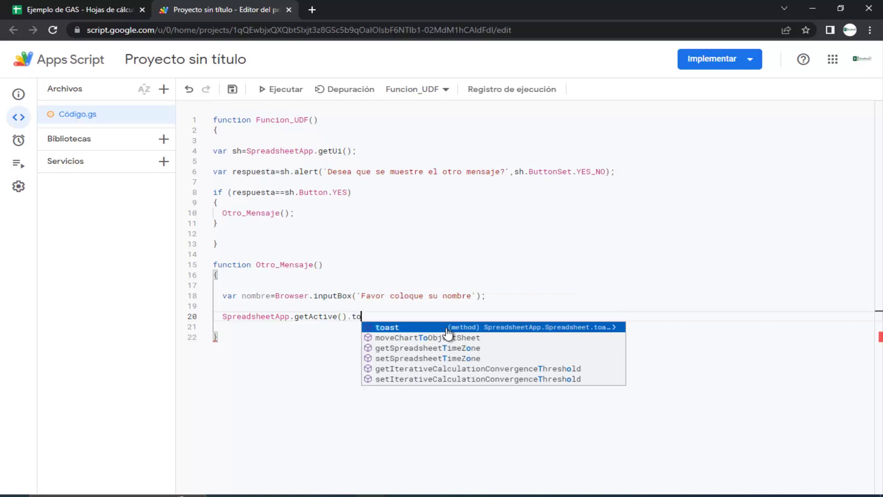
key(Return)
Complete the toast text as 'Hola ' + nombre + '. Que bueno que estés por aqui...' and save.
text(()
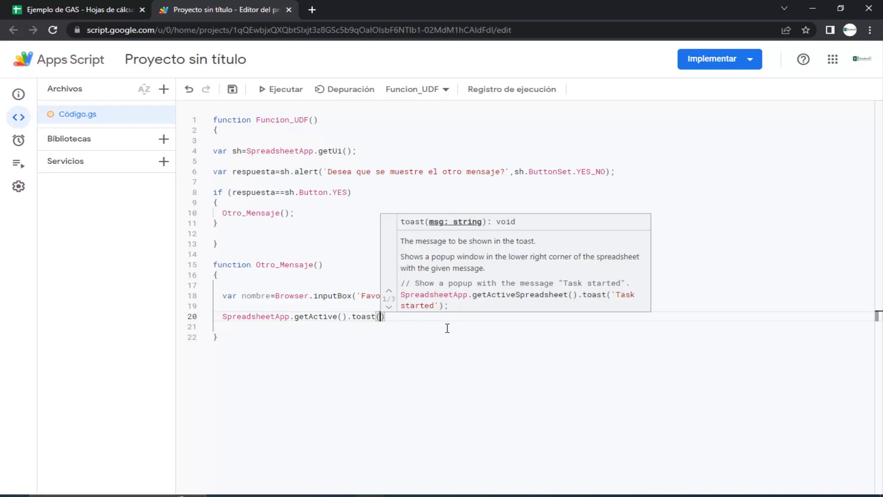
text(')
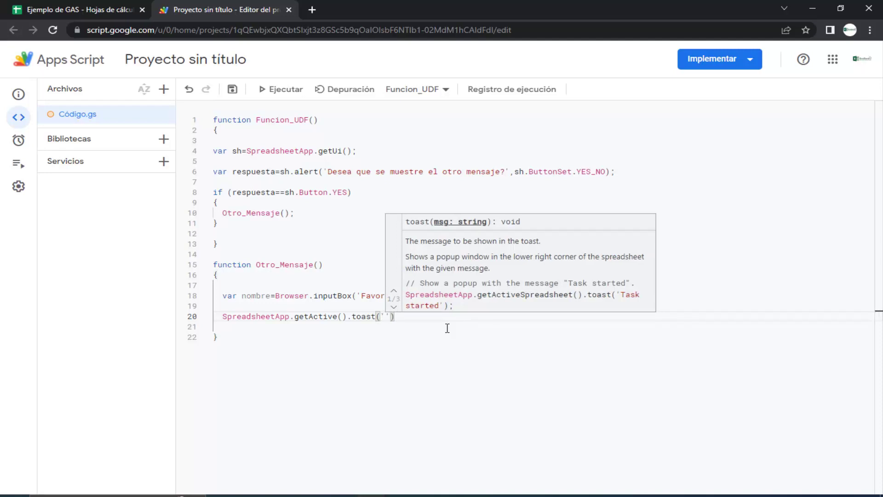
text(Ho)
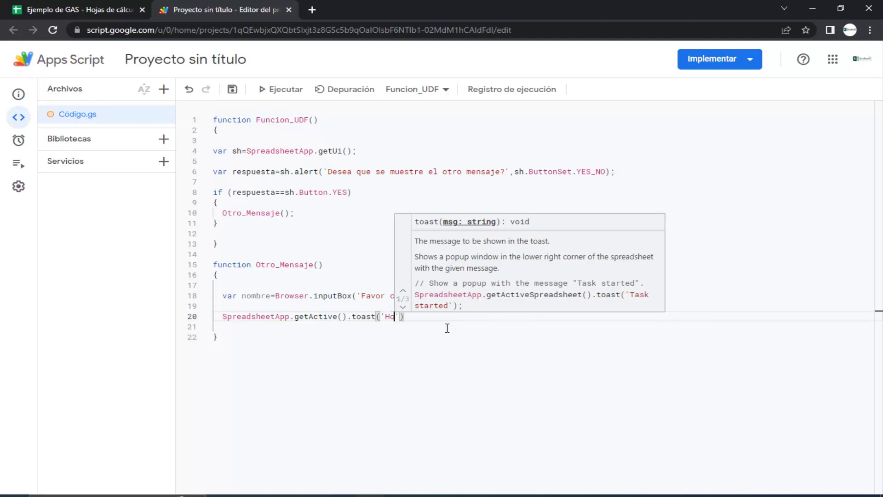
text(la ' )
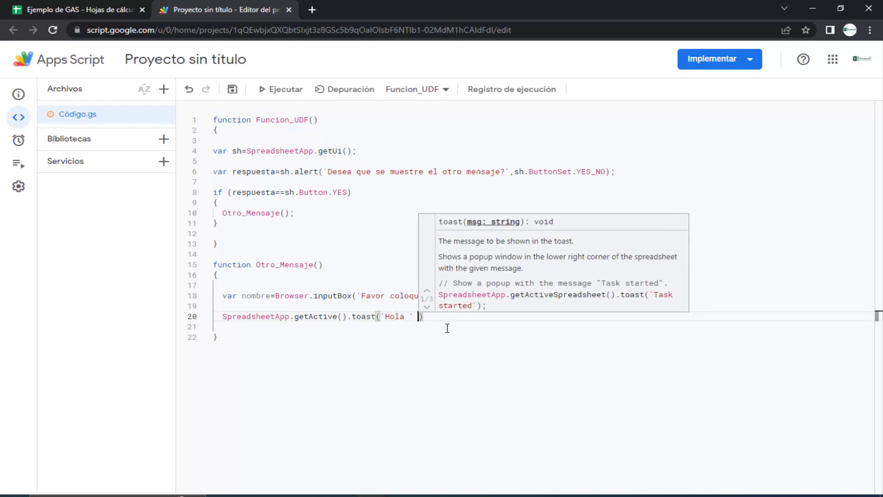
text(+ )
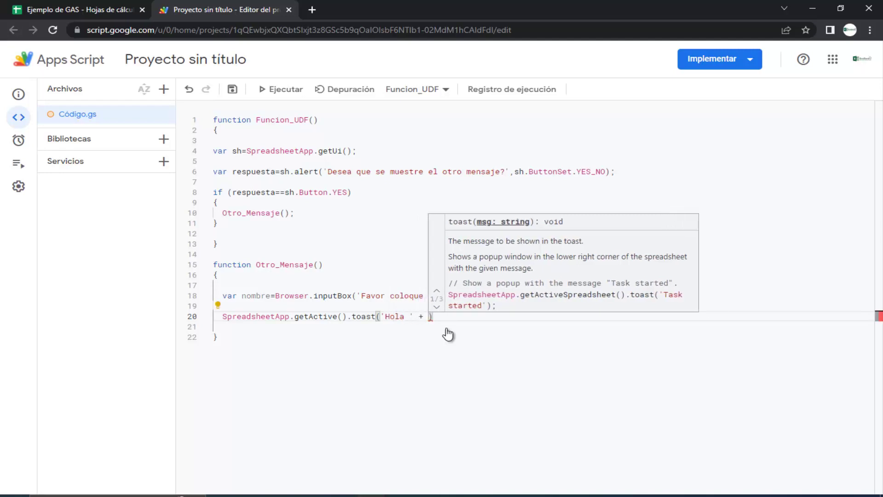
text(nom)
click(446, 328)
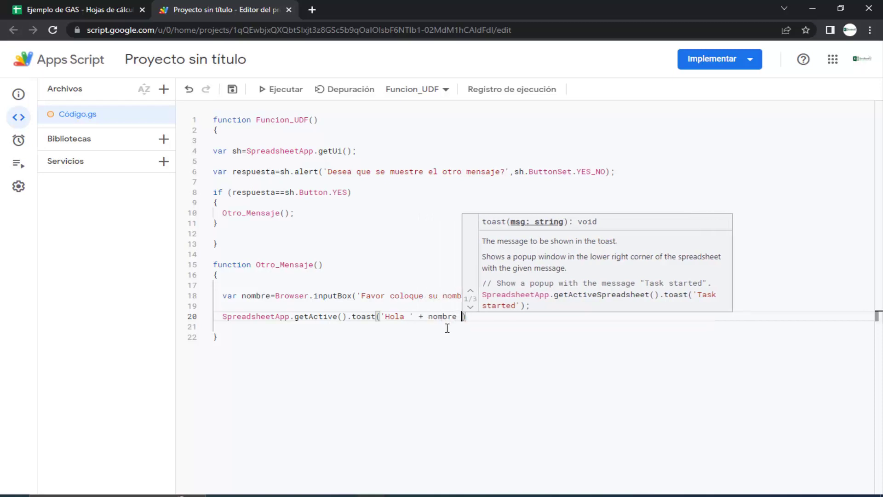
text(+ )
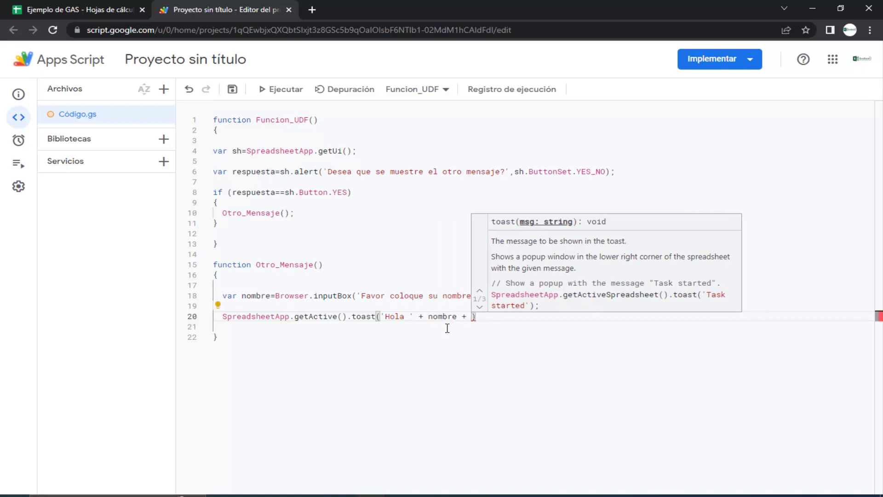
text(')
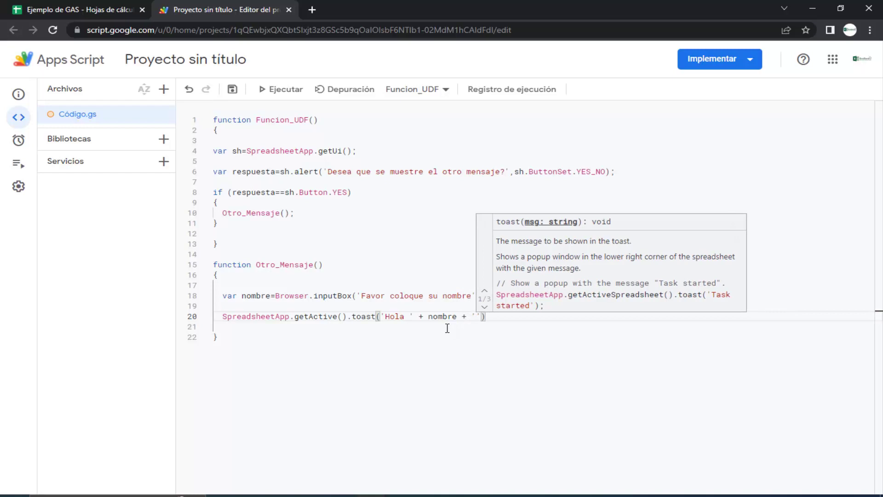
text(. Que bue)
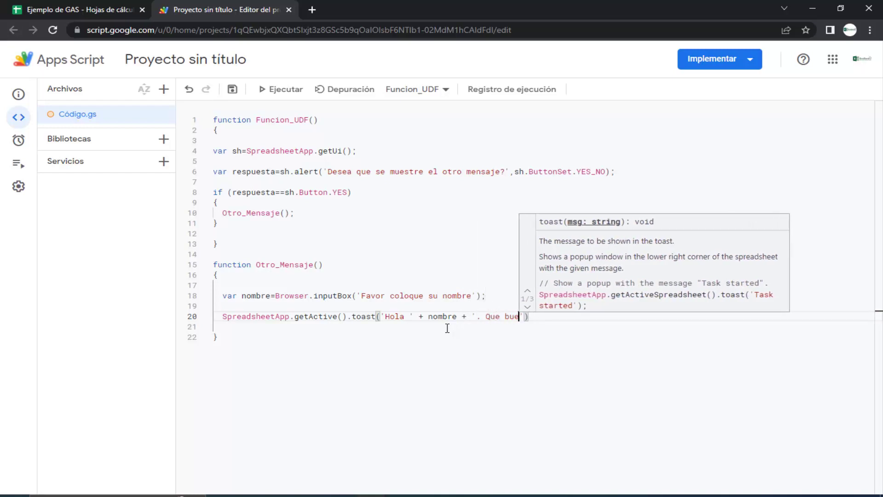
text(no que este)
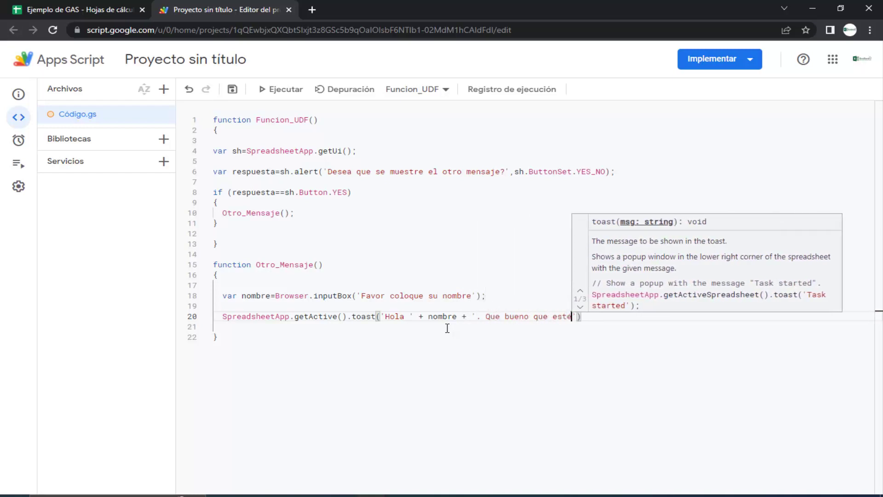
text(s por aqui.)
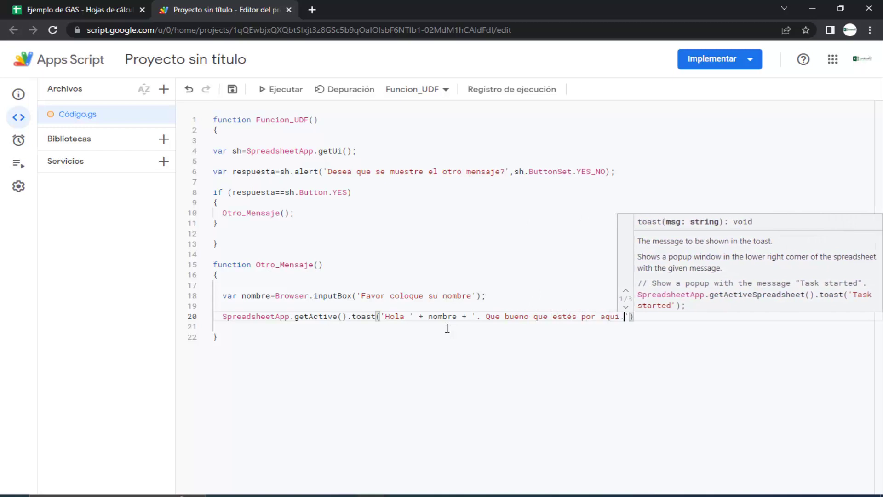
text(..)
key(End)
text(;)
key(Down)
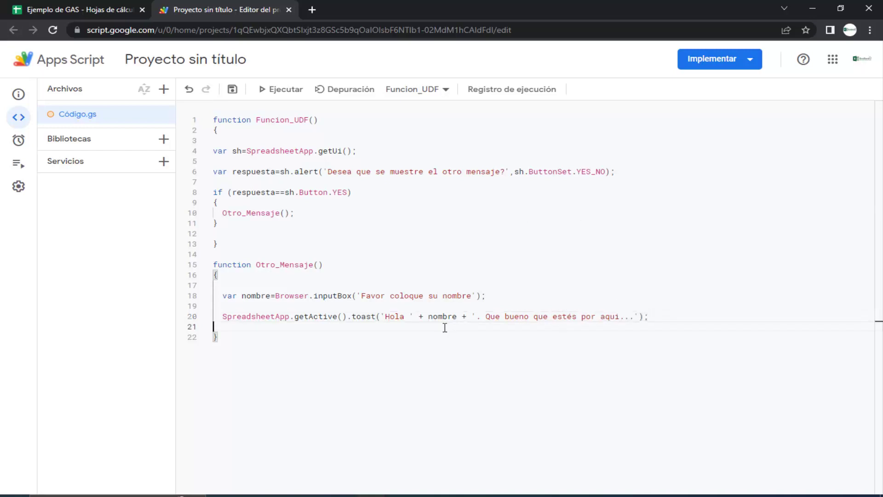
click(433, 297)
click(234, 91)
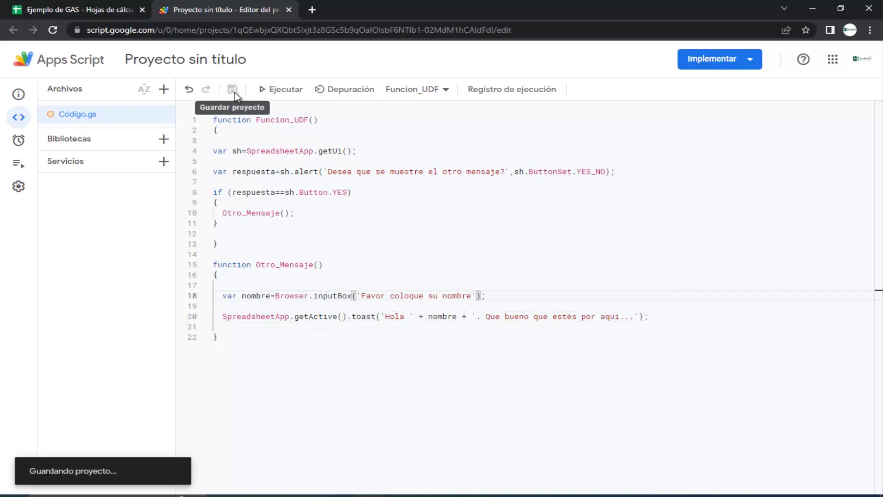
Run Procesar Función from the Ejemplo de GAS spreadsheet and answer No.
click(92, 8)
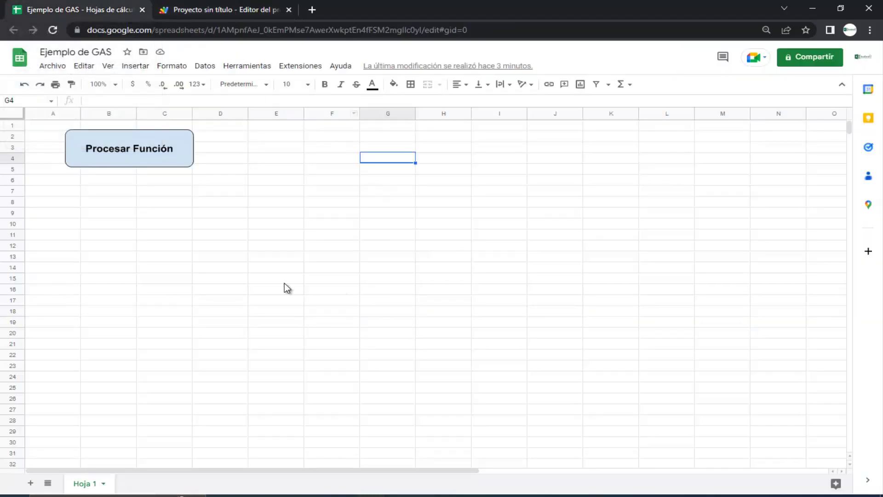
click(177, 162)
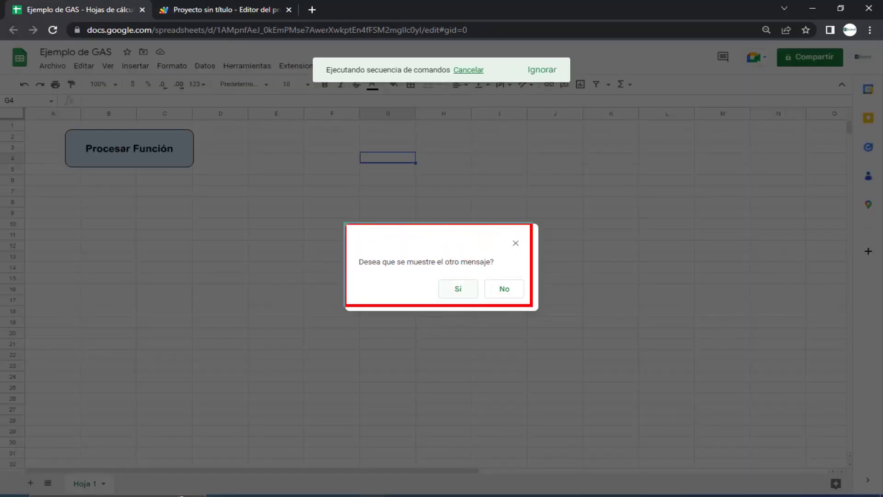
click(511, 290)
Run it again, answer Sí, enter a person's full name and accept to see the greeting.
click(164, 153)
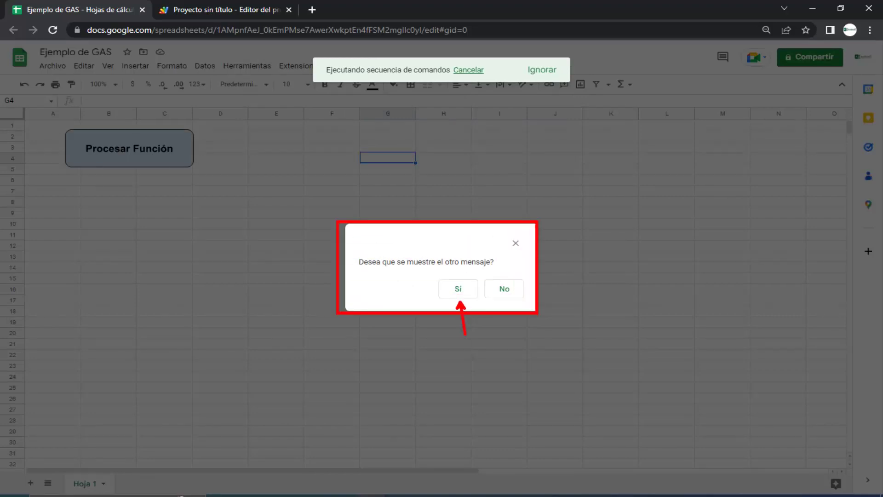
click(460, 291)
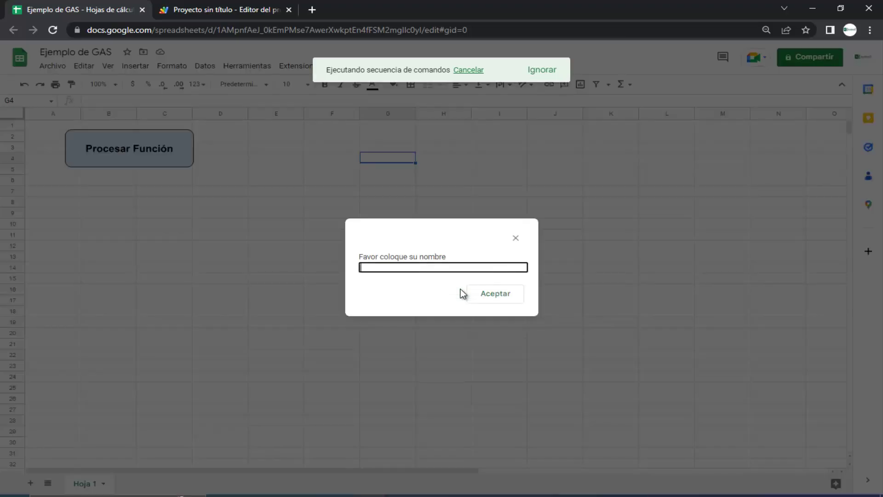
text(David)
text( C)
text(ab)
key(BackSpace)
key(BackSpace)
key(BackSpace)
key(BackSpace)
text(Pe)
text(r)
key(BackSpace)
key(BackSpace)
key(BackSpace)
text(G)
text(arcia)
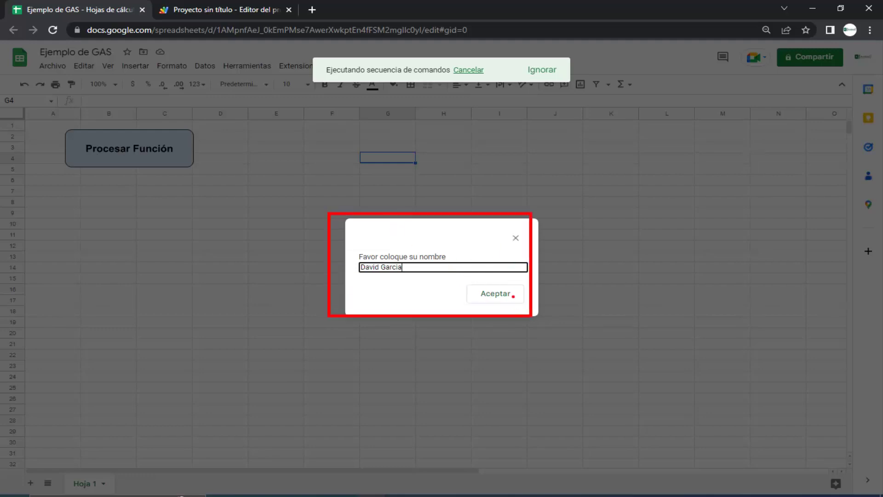
click(506, 293)
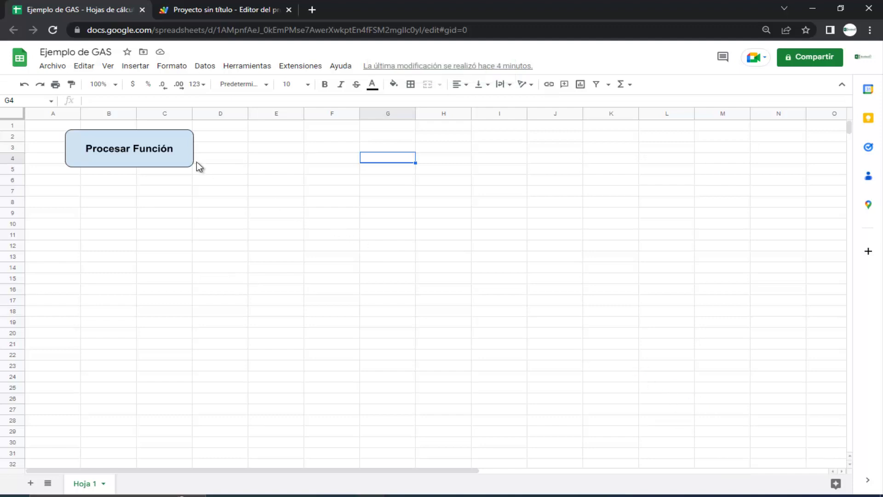
Run Procesar Función, answer Sí and submit a full name with Aceptar.
click(175, 141)
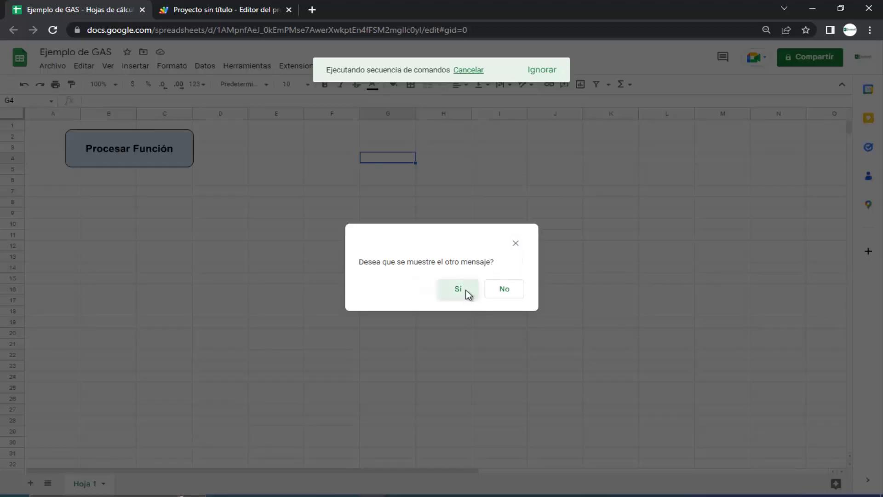
click(465, 290)
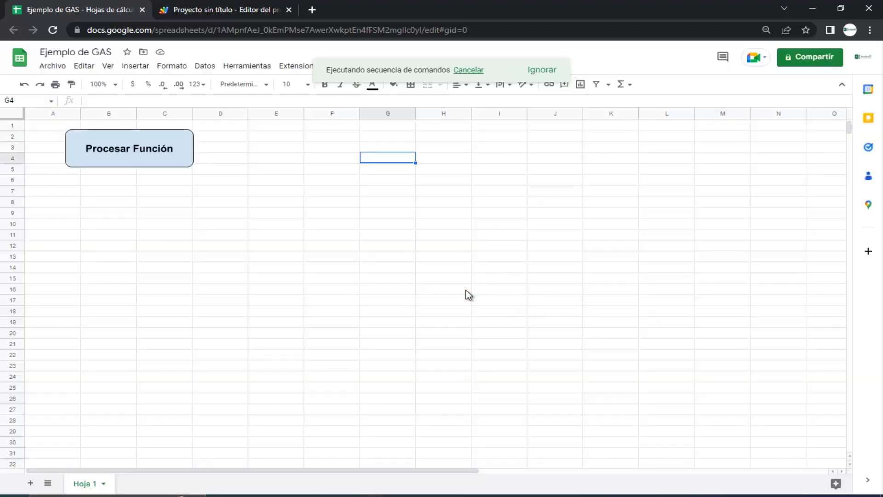
text(David)
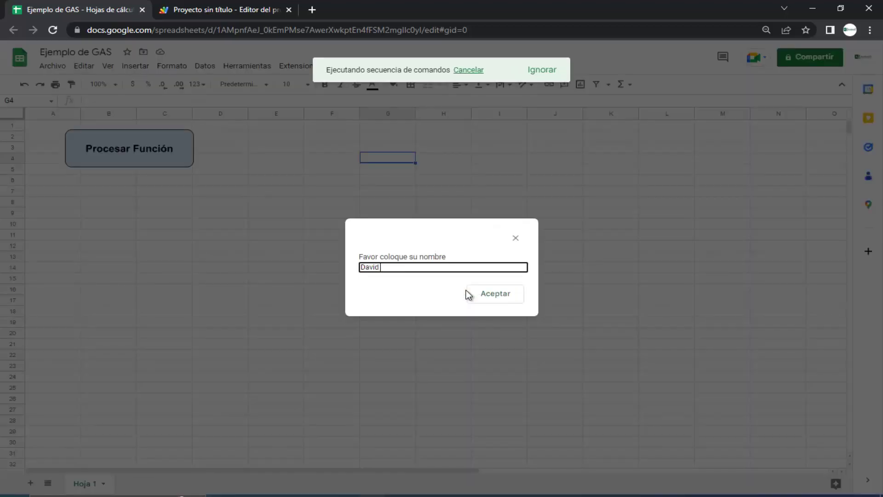
text( Garci)
text(a)
click(492, 300)
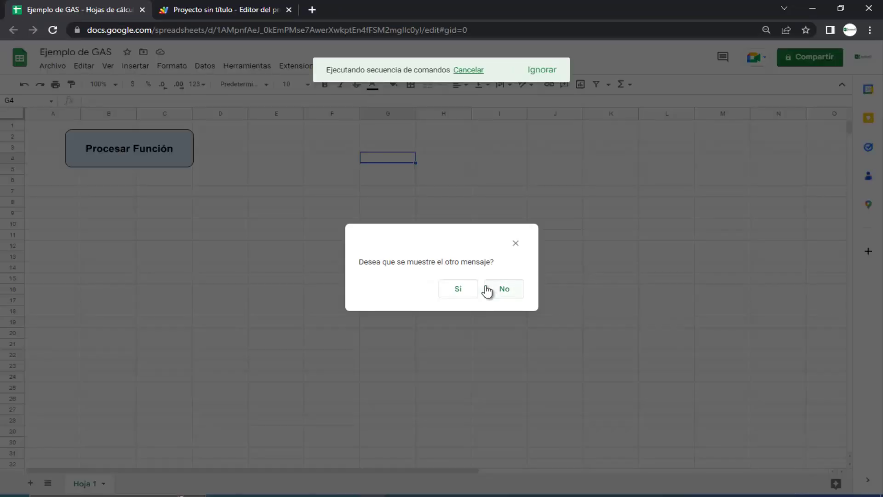
Repeat the run, entering the name and confirming it with Tab and Enter.
click(464, 286)
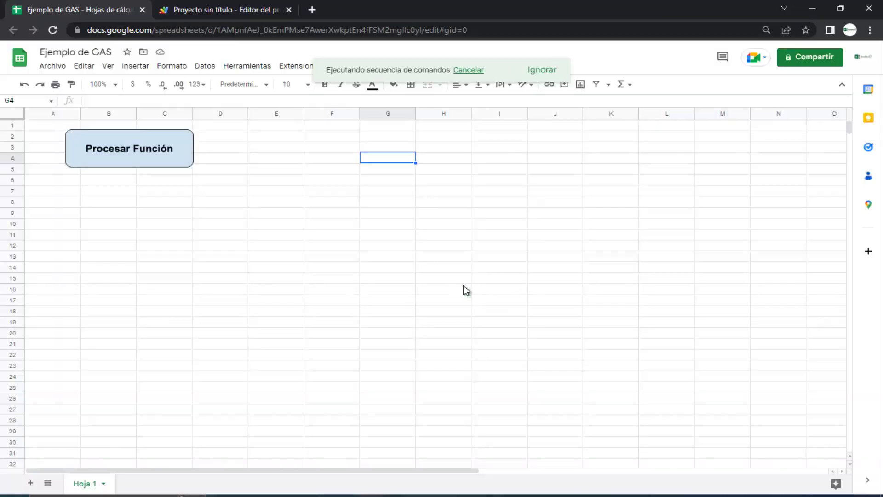
text(David )
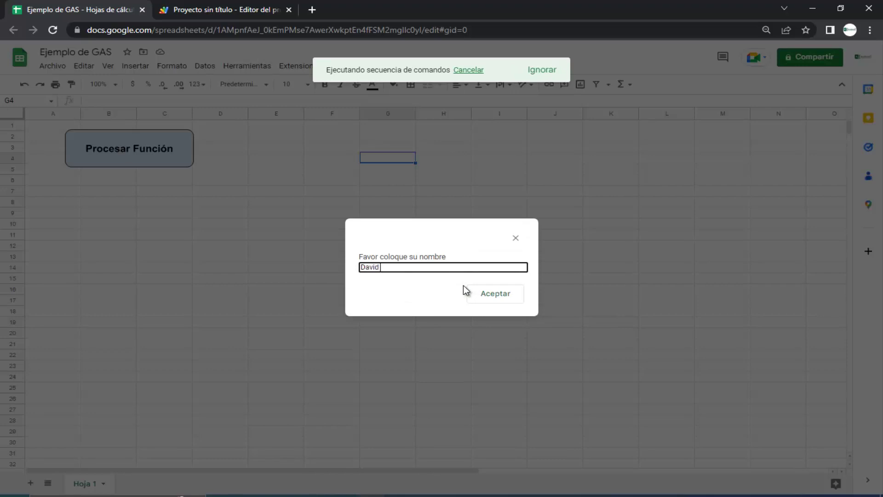
text(Garcia)
key(Tab)
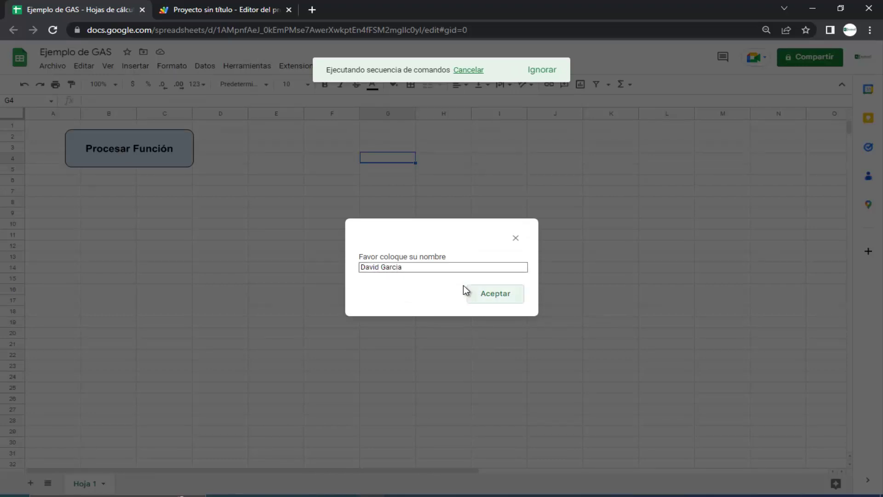
key(Return)
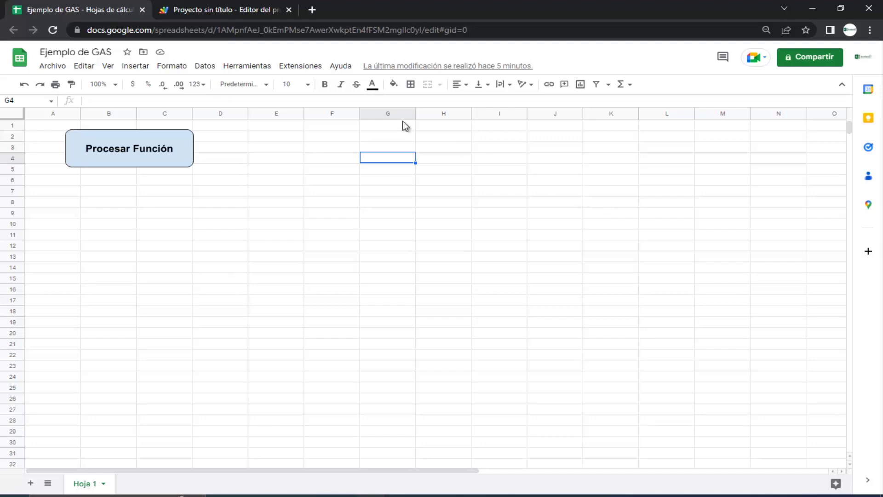
click(223, 8)
click(97, 6)
click(228, 9)
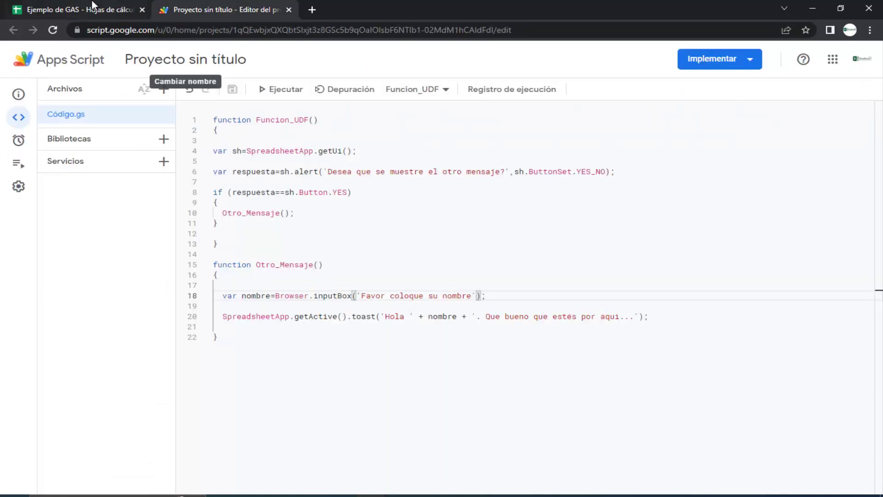
click(92, 9)
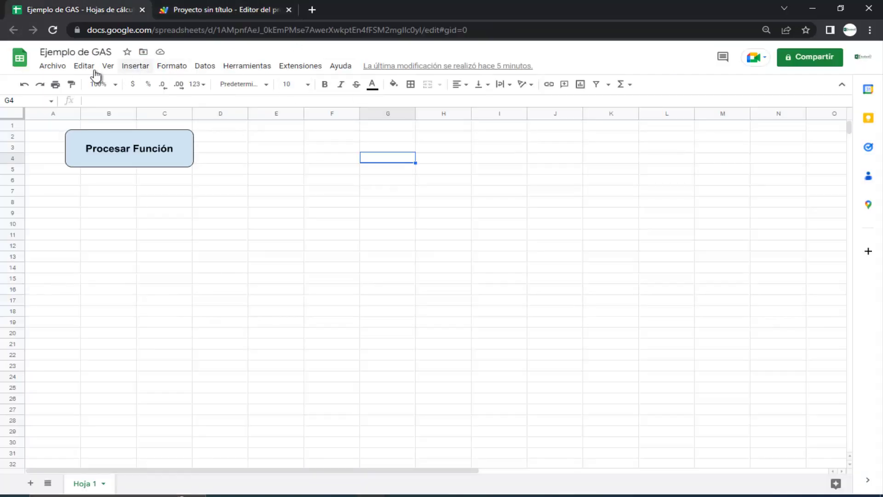